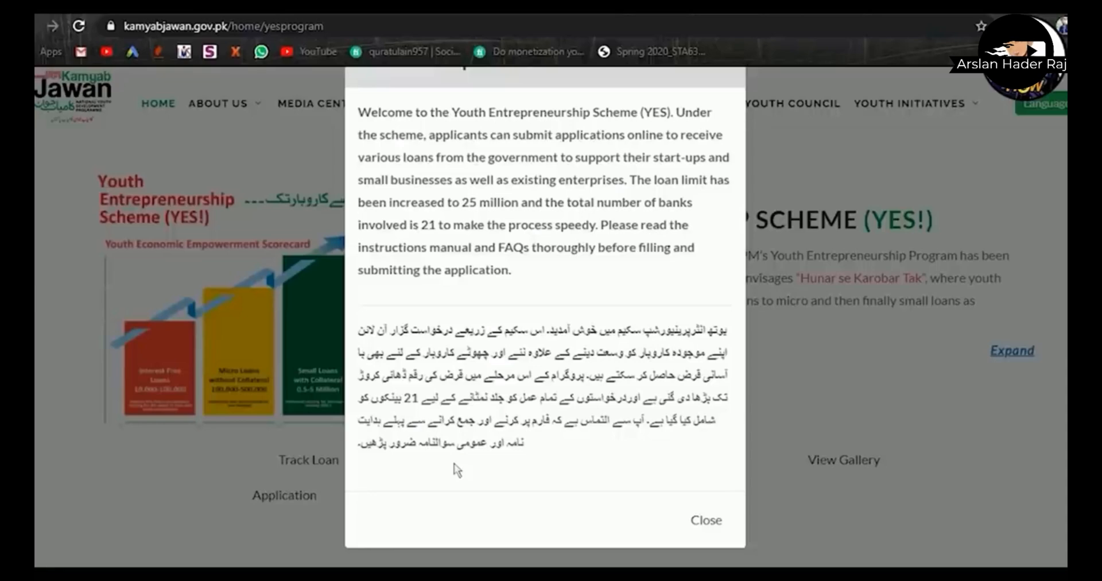
- Dismiss the welcome notice and start a new loan application at the Initial Selection section
click(706, 520)
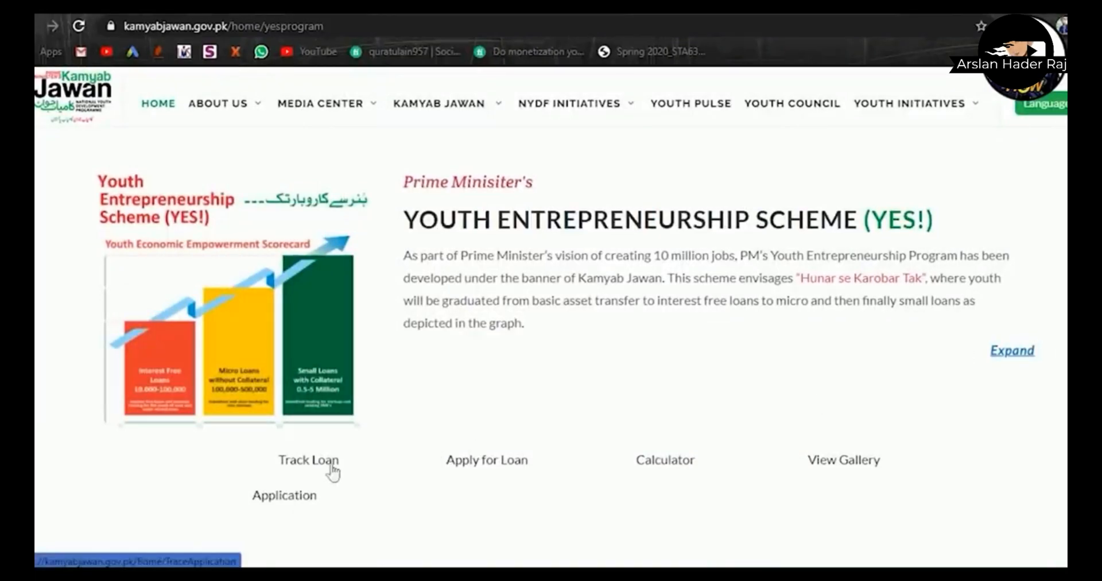
click(469, 466)
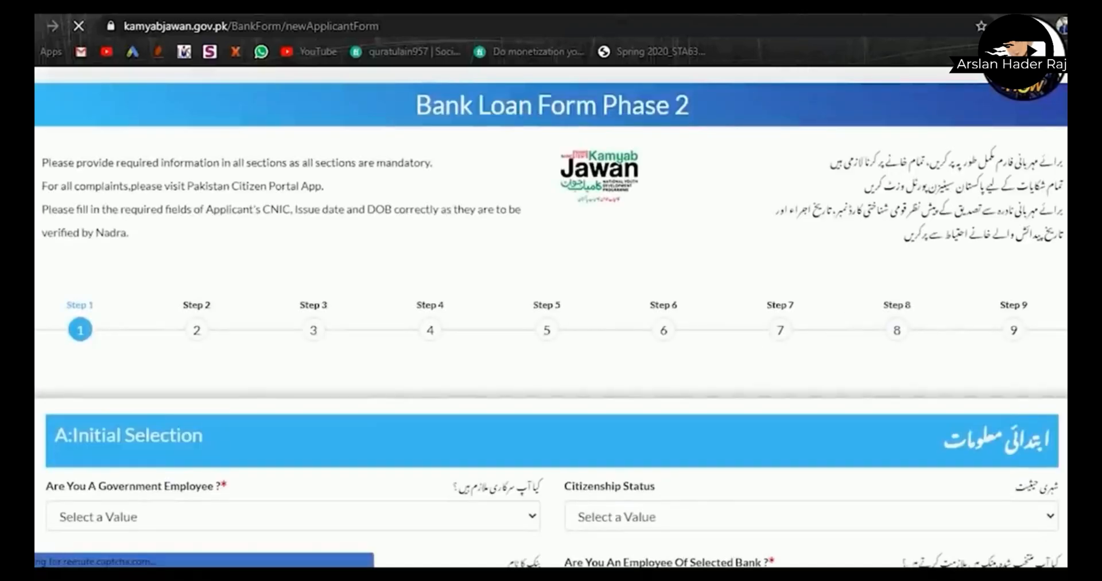
scroll(841, 302, down, 4)
scroll(551, 315, up, 4)
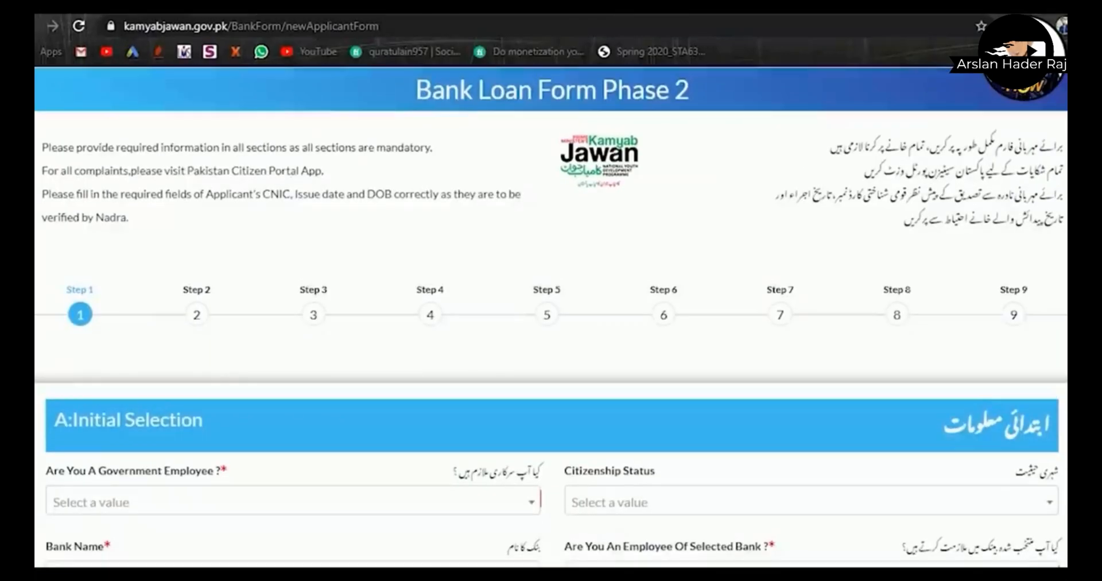
scroll(551, 315, down, 3)
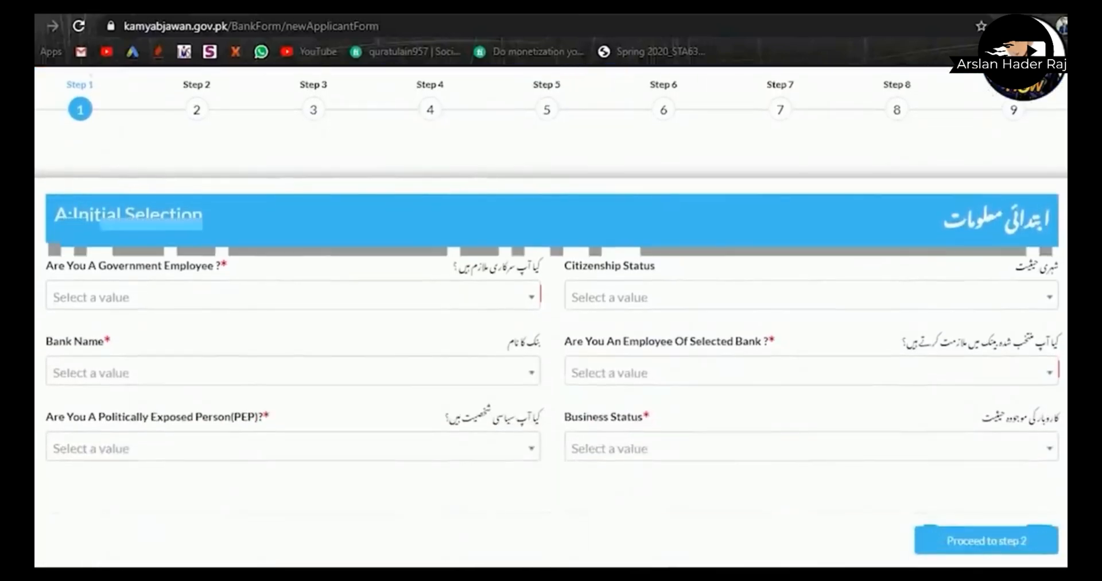
scroll(551, 316, down, 1)
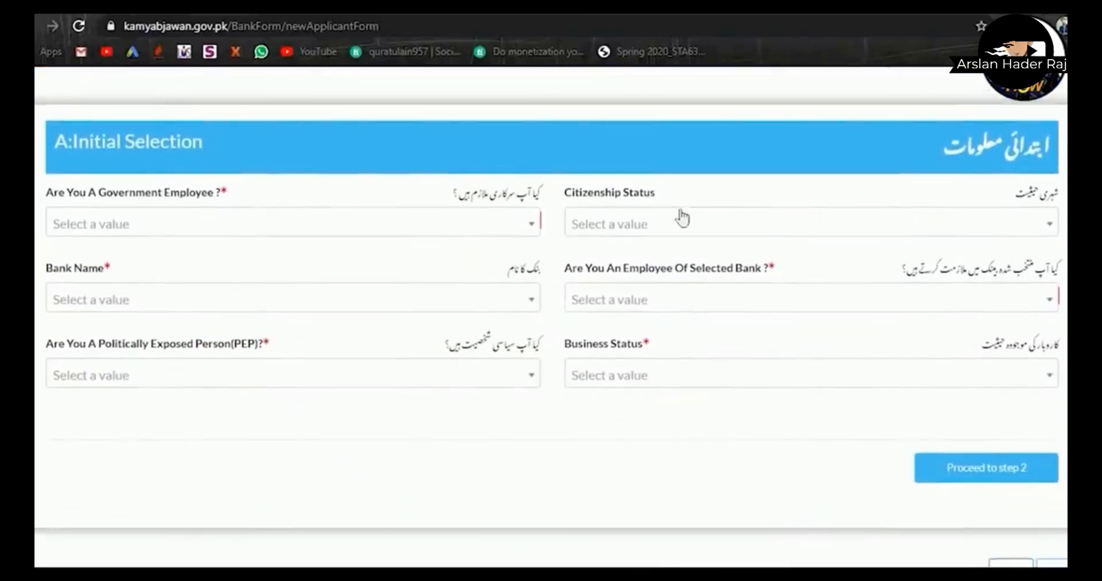
- Set Government Employee to No, Citizenship Status to Resident, and Bank Name to Meezan Bank Limited
click(529, 227)
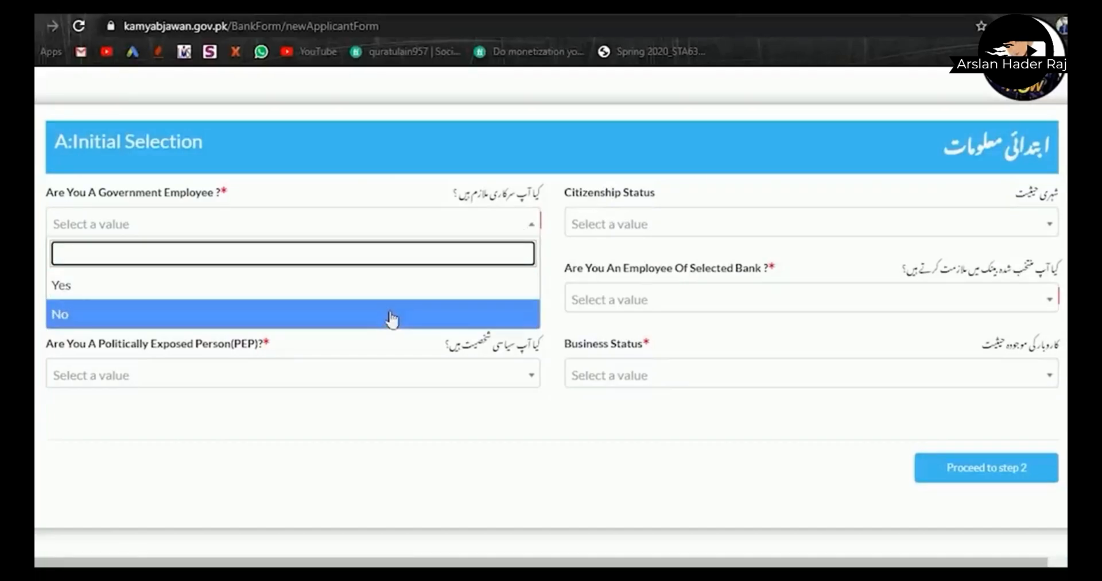
click(599, 230)
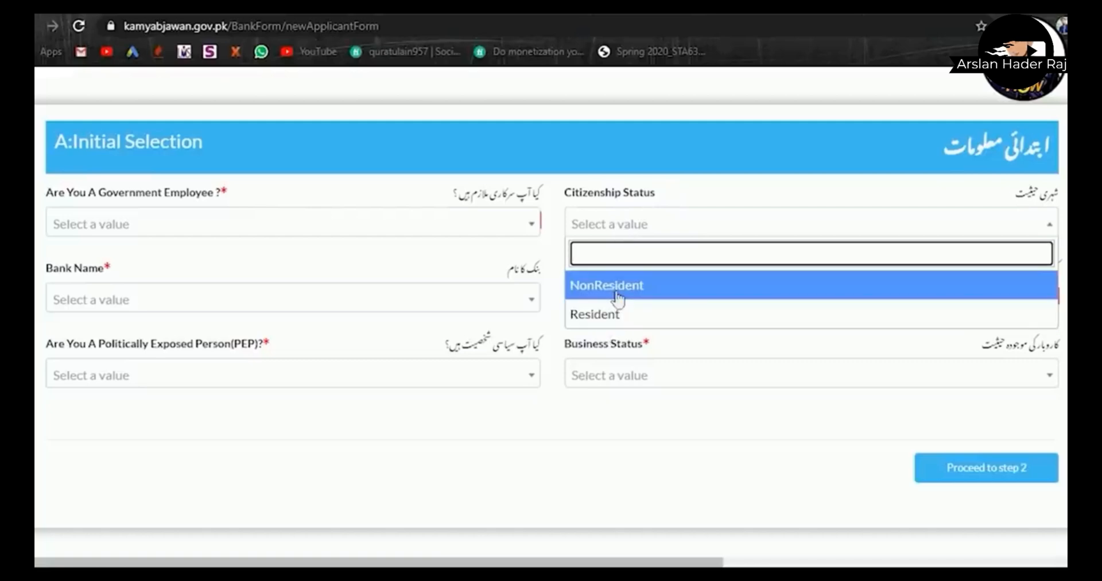
click(605, 314)
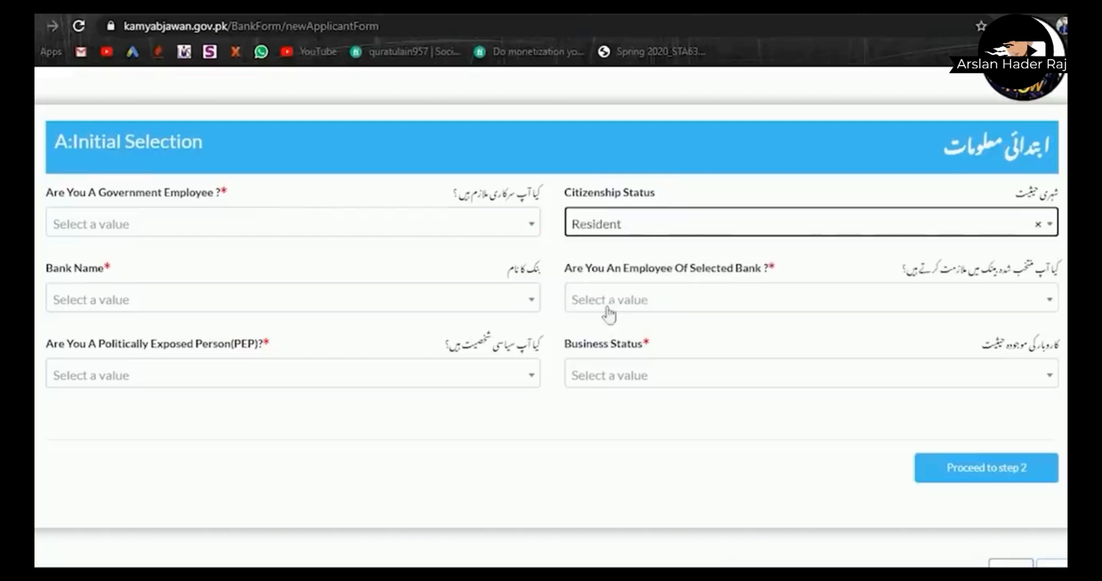
click(510, 236)
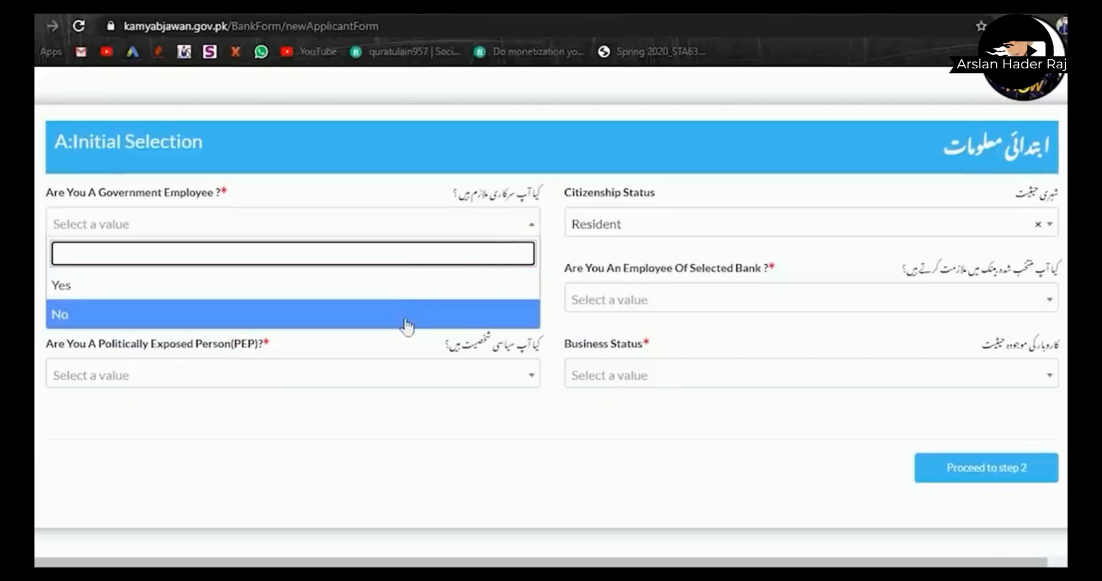
click(406, 322)
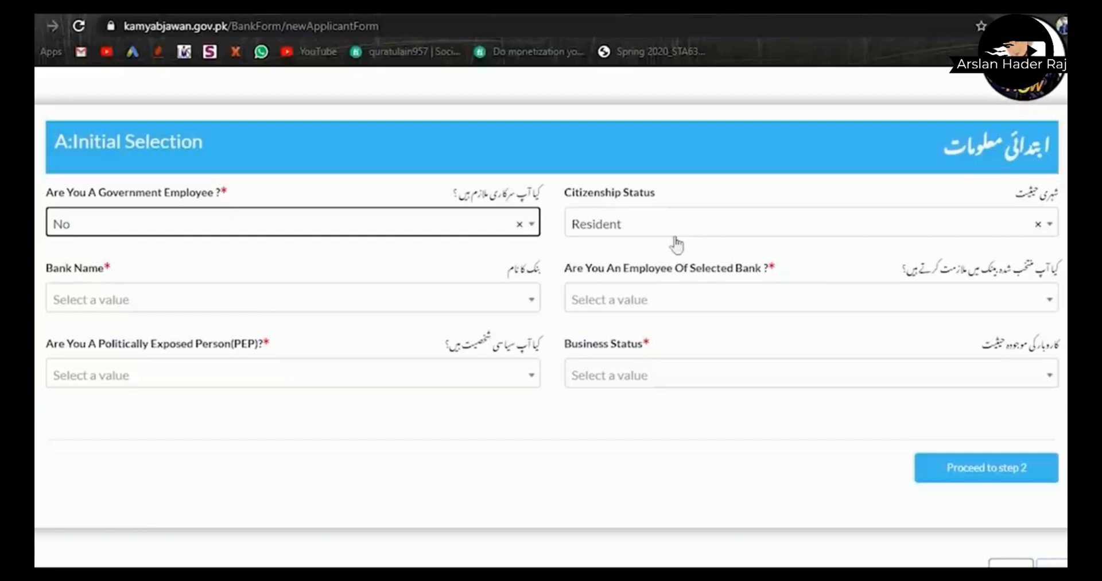
click(365, 310)
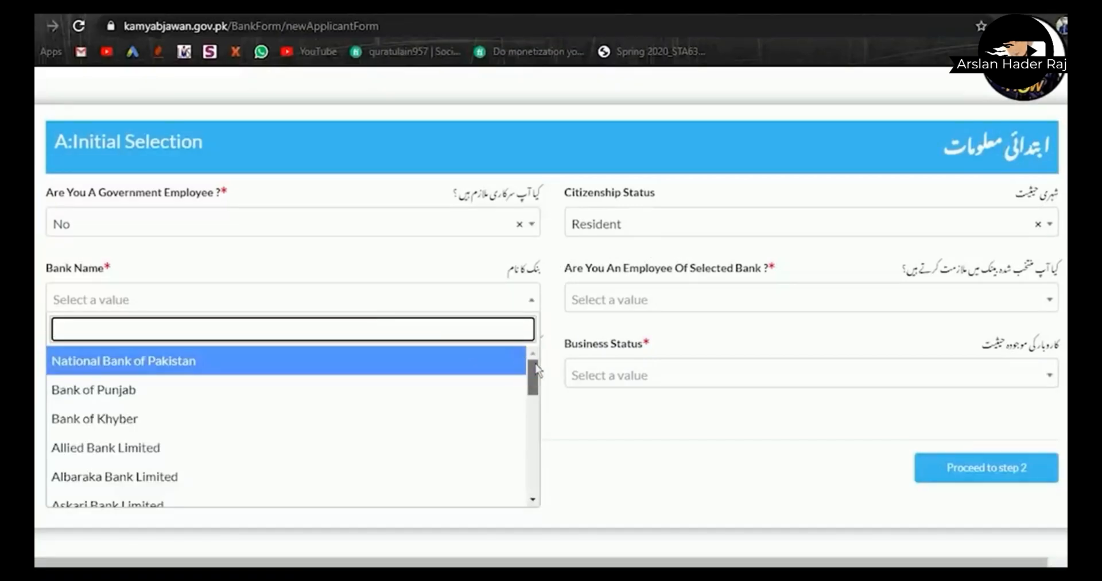
drag(535, 370, 542, 453)
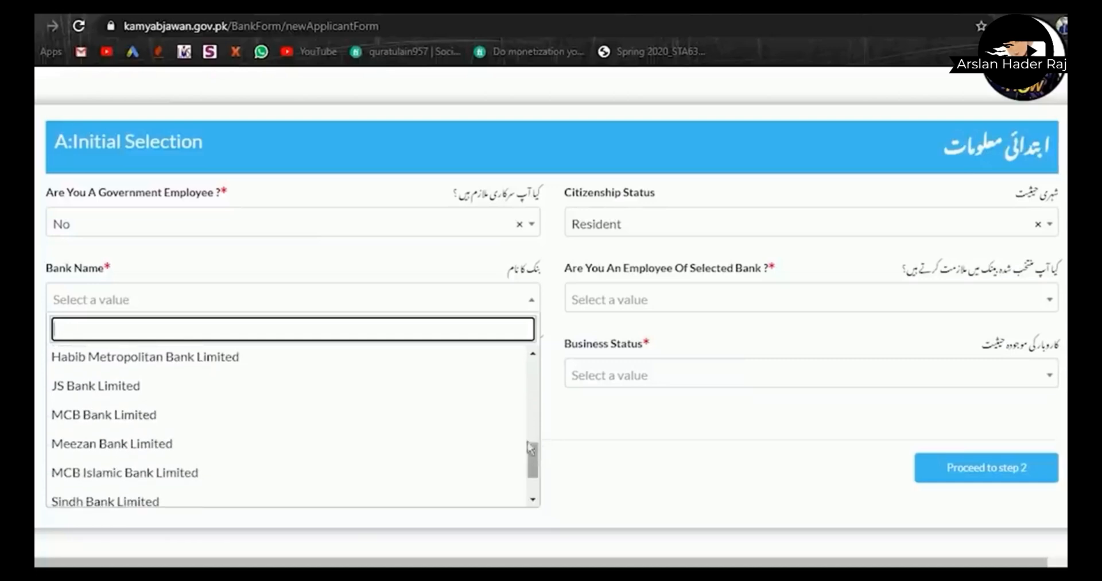
click(497, 442)
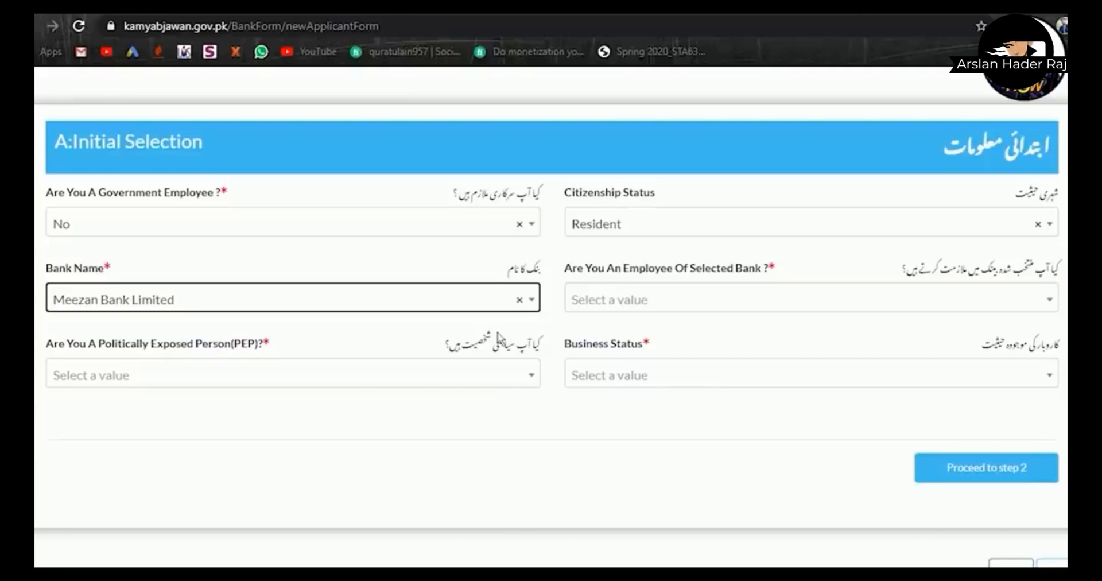
- Answer No for bank employee and PEP, choose New Business status, and proceed to Step 2
click(614, 307)
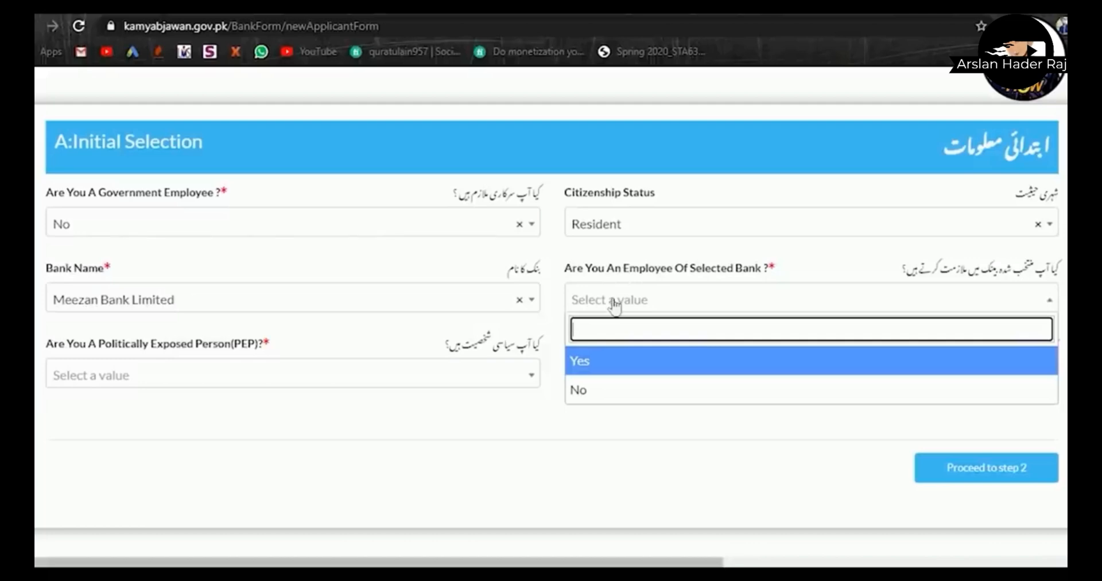
click(595, 396)
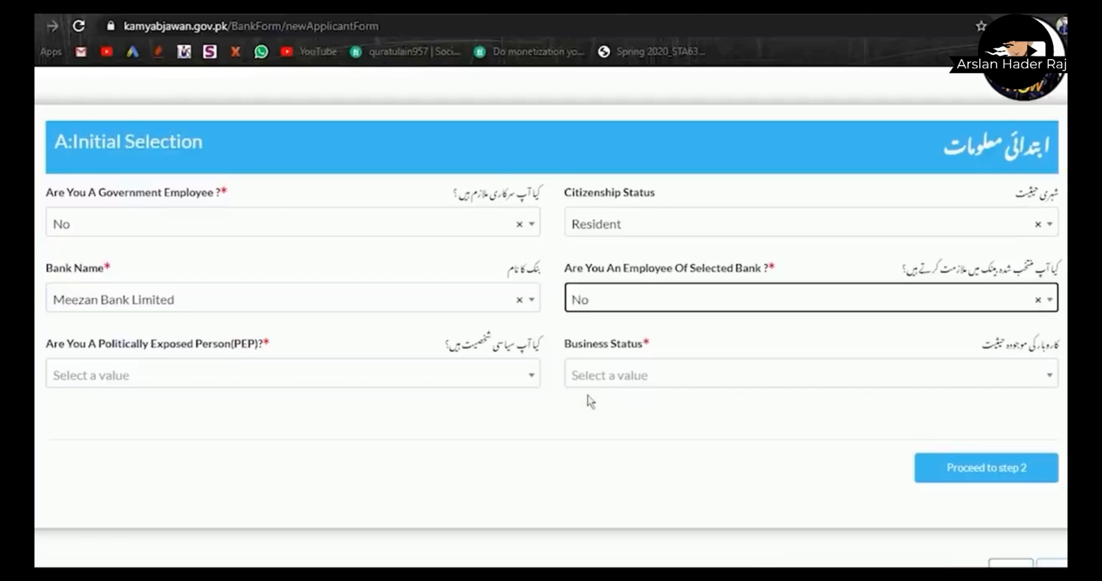
click(531, 378)
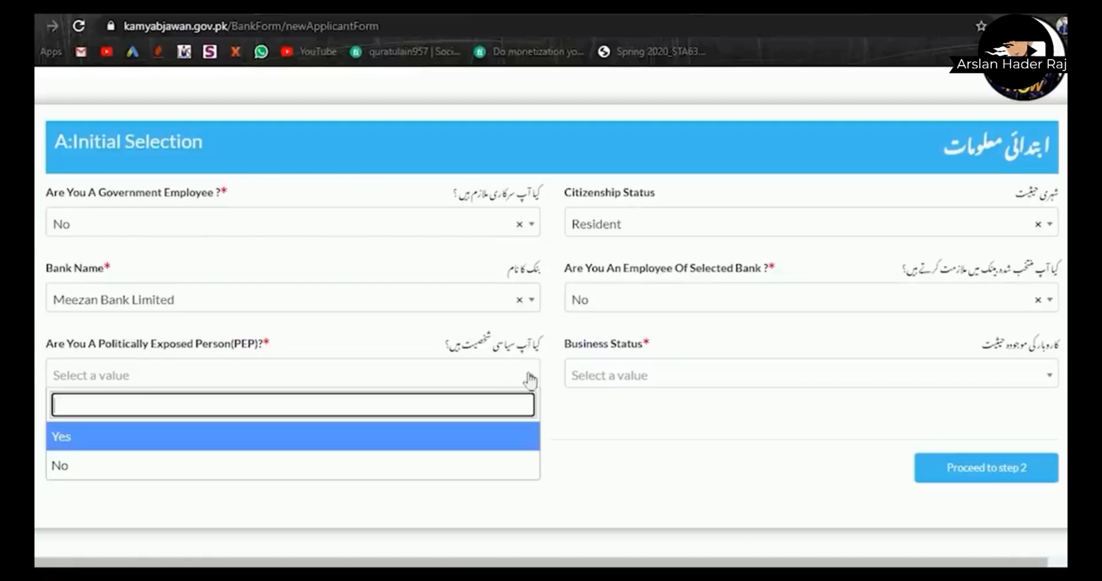
click(455, 465)
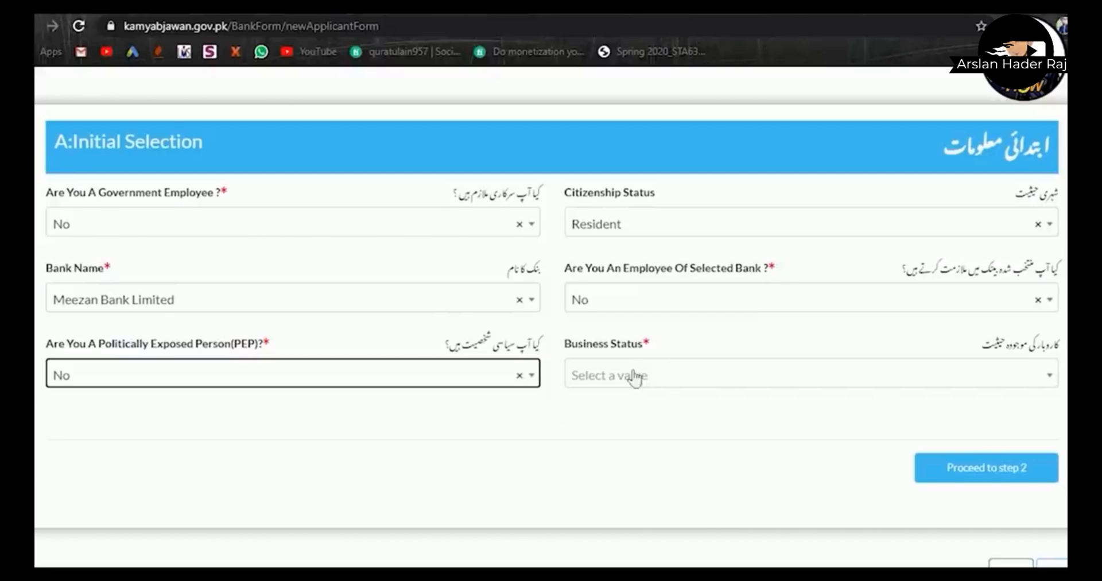
click(634, 379)
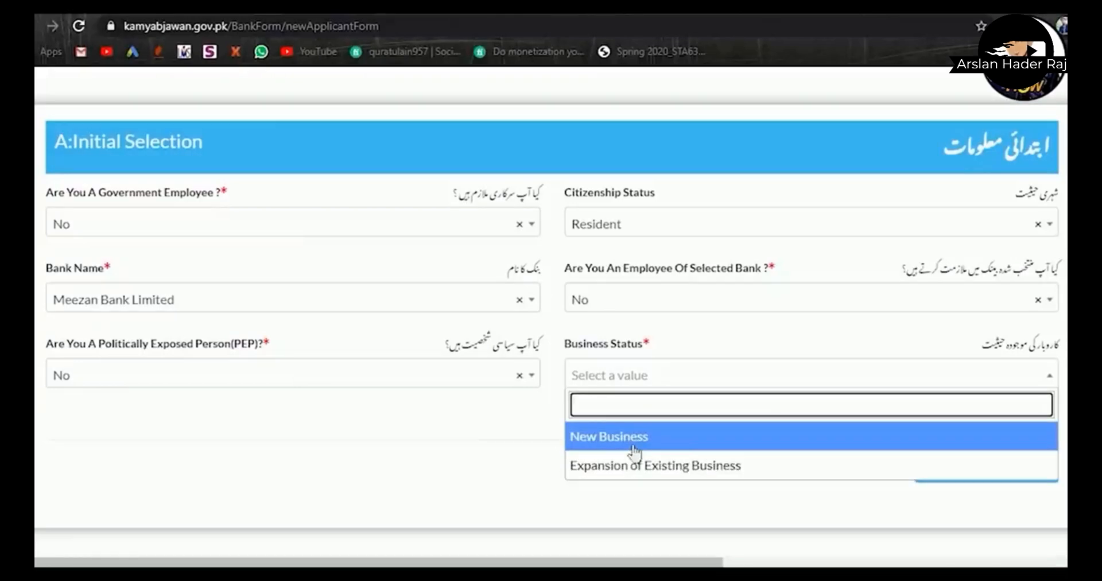
click(630, 451)
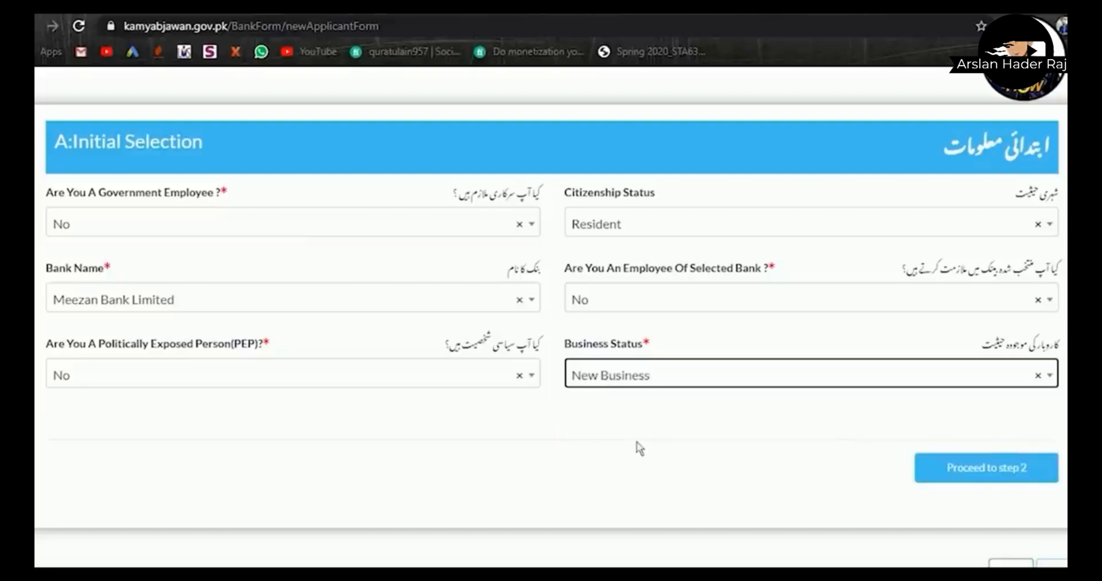
click(928, 478)
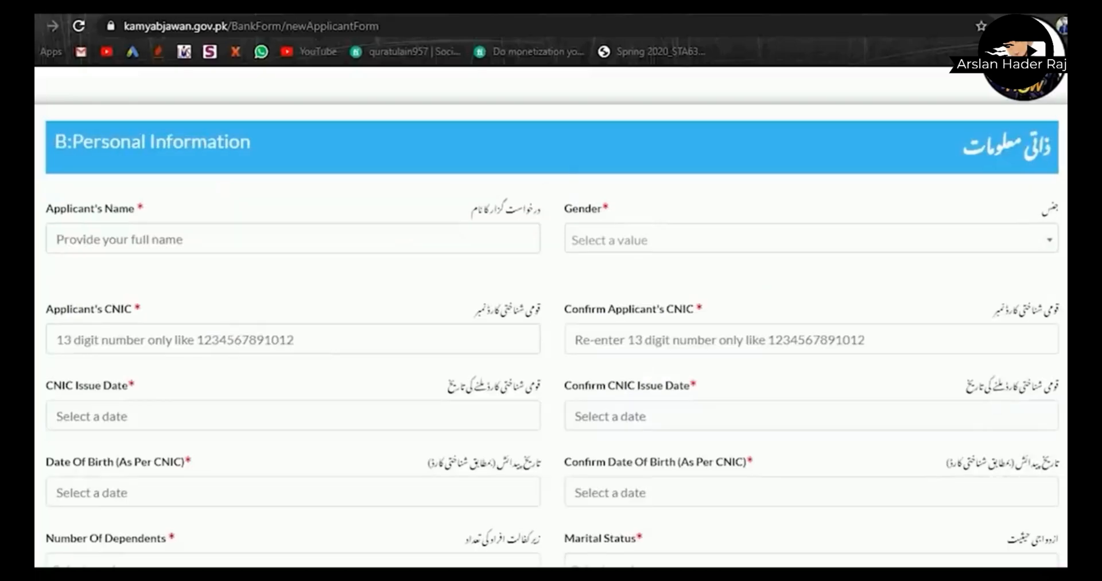
- Enter the applicant's full name and set gender to Male
click(391, 244)
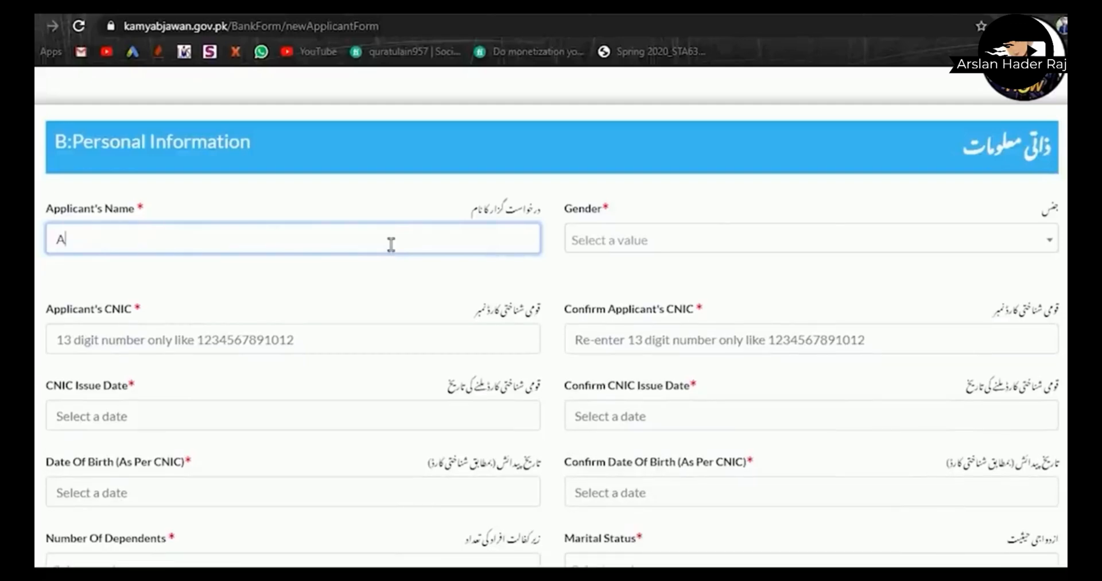
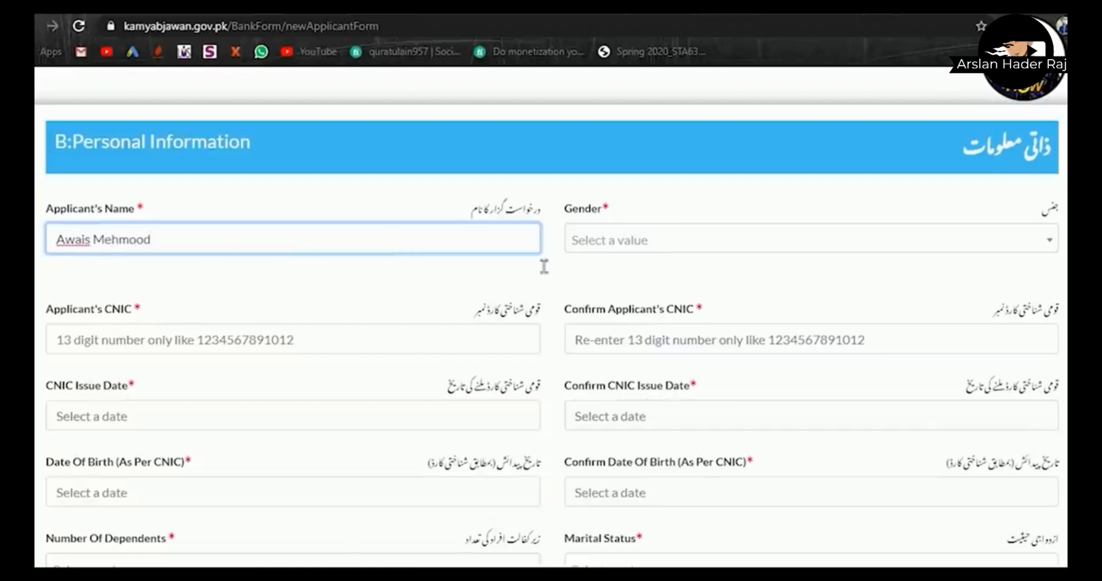
click(654, 253)
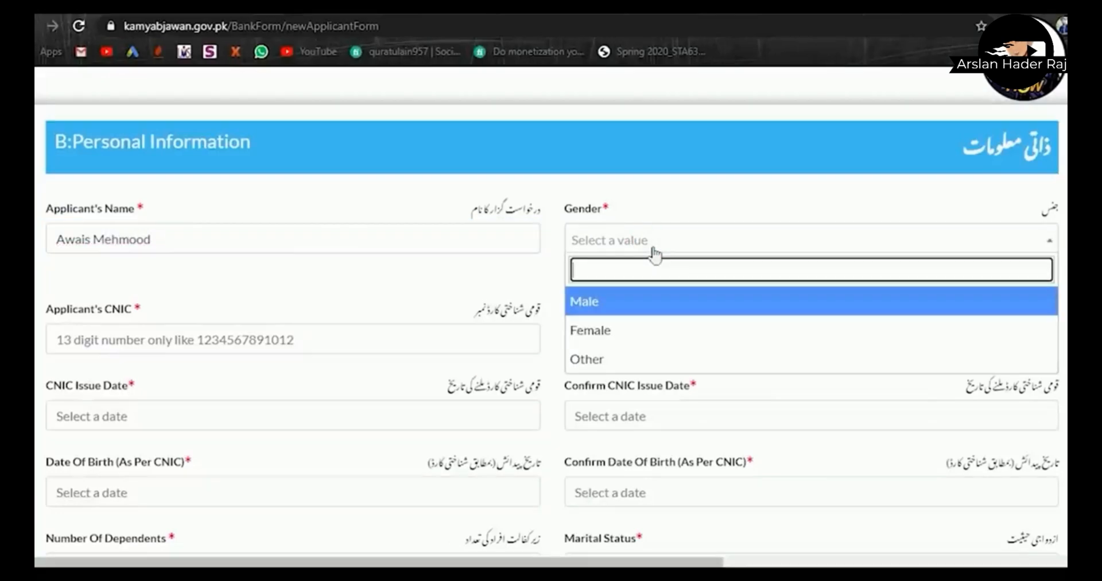
click(623, 303)
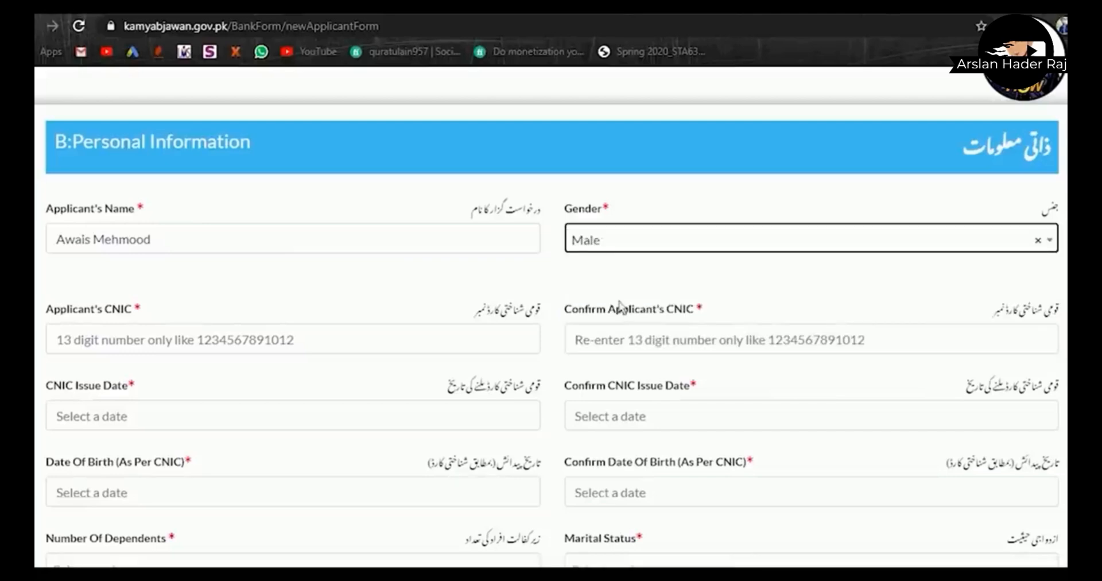
click(623, 247)
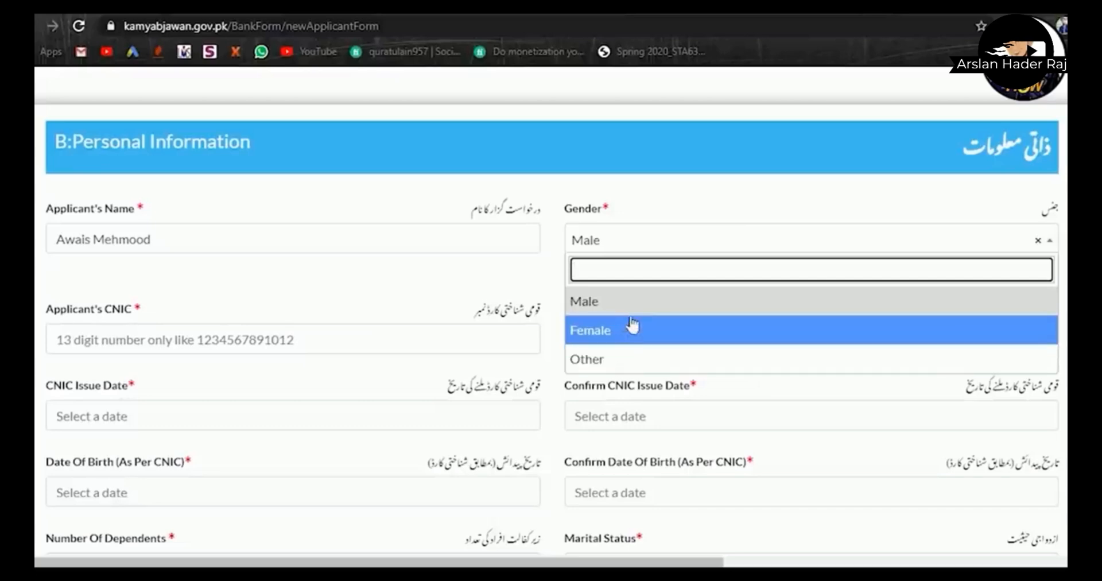
click(628, 300)
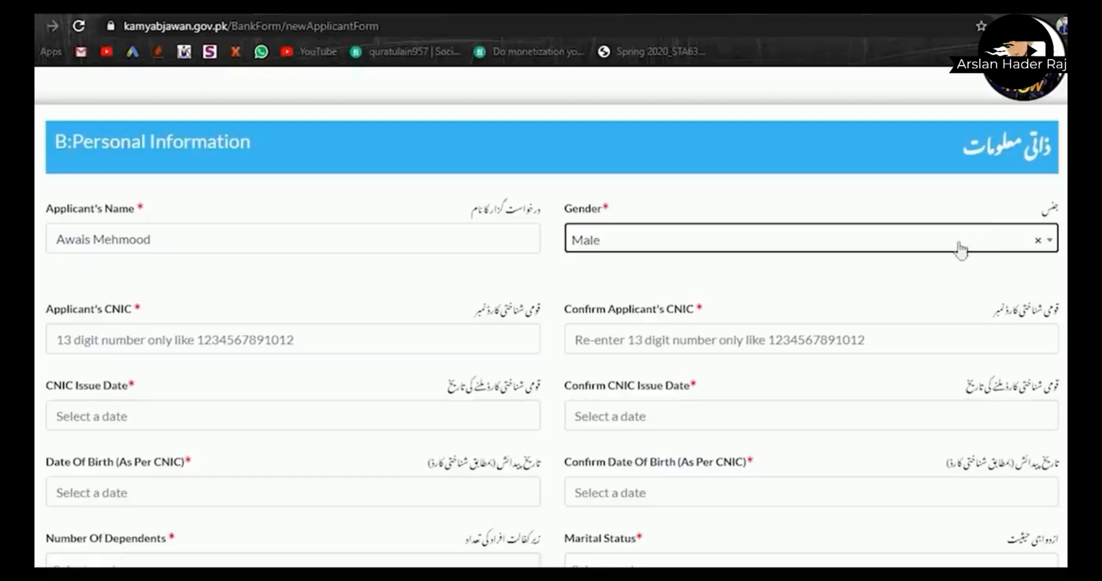
- Enter the applicant's CNIC number and begin retyping it in the confirmation field
click(310, 358)
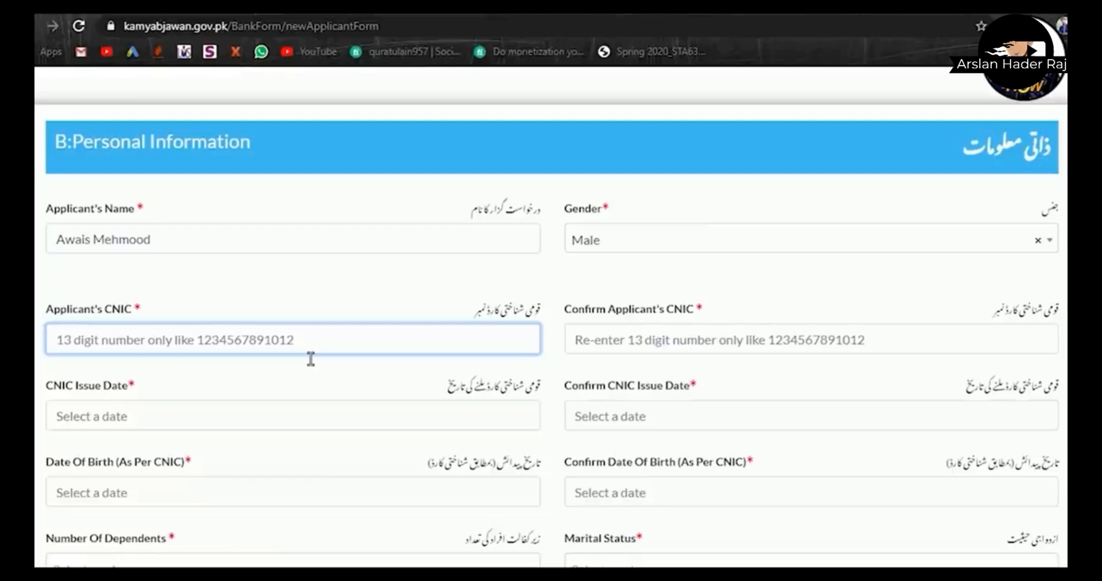
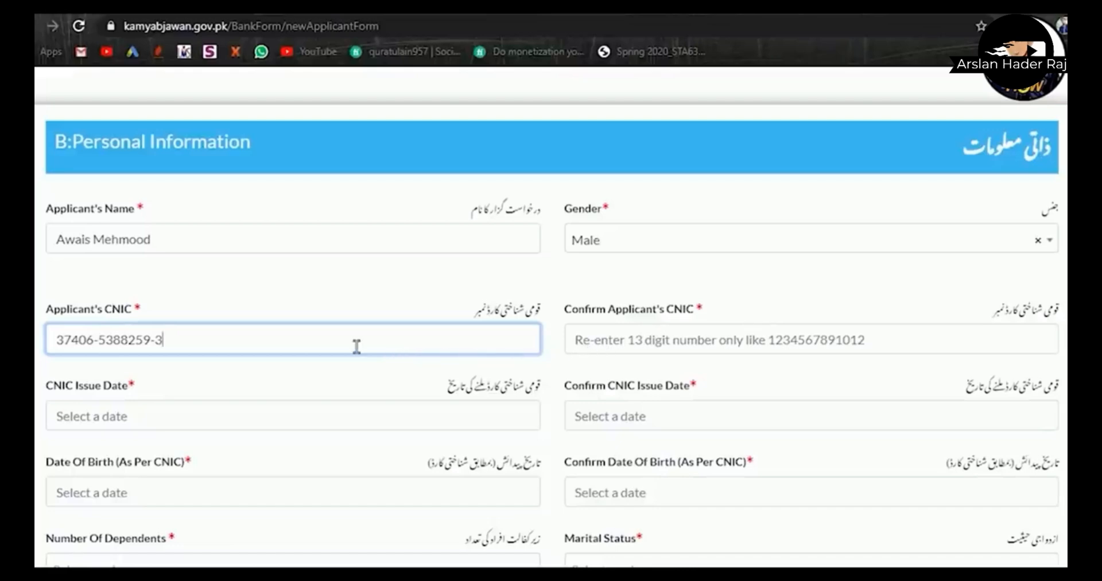
drag(172, 340, 55, 339)
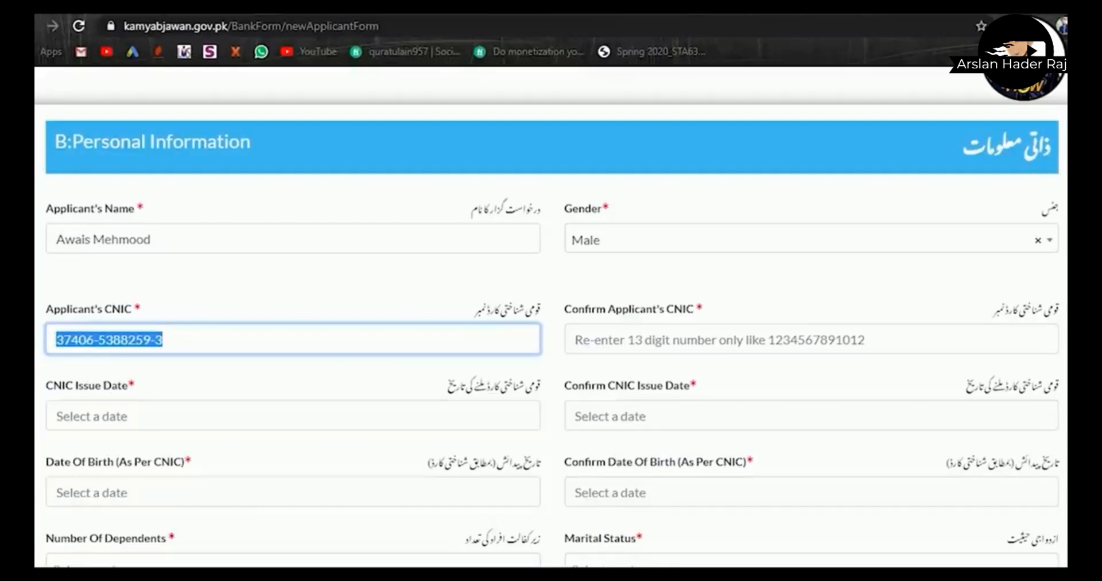
click(631, 349)
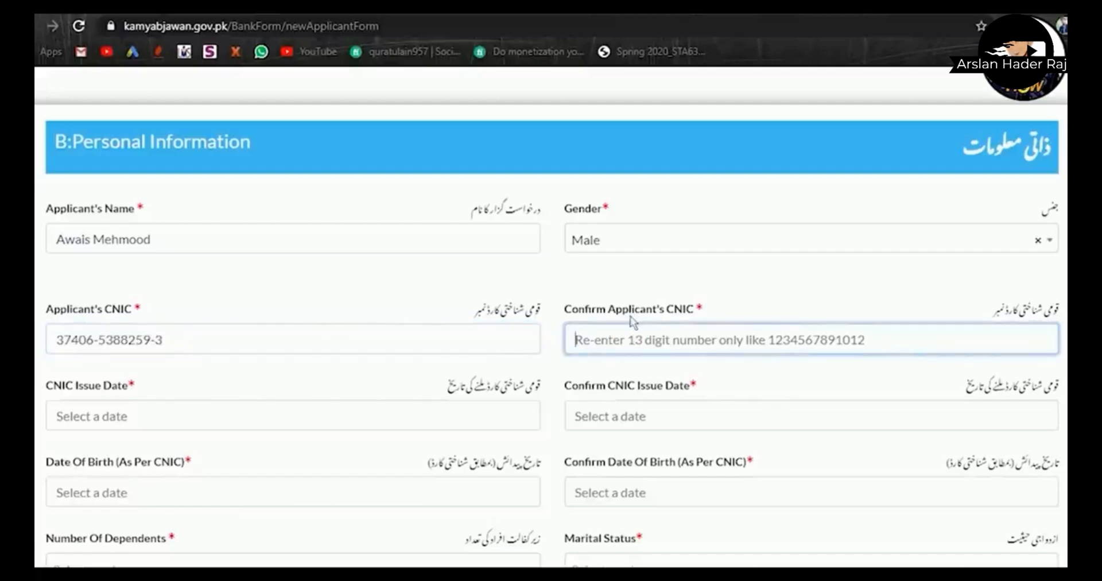
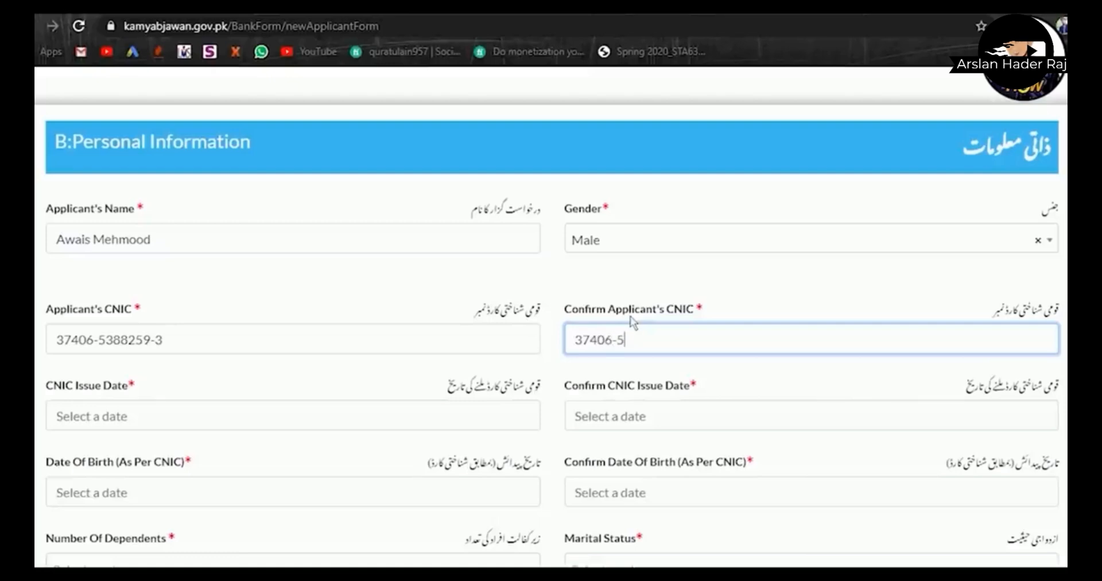
- Set CNIC Issue Date and its confirmation to June 15, 2018
click(253, 433)
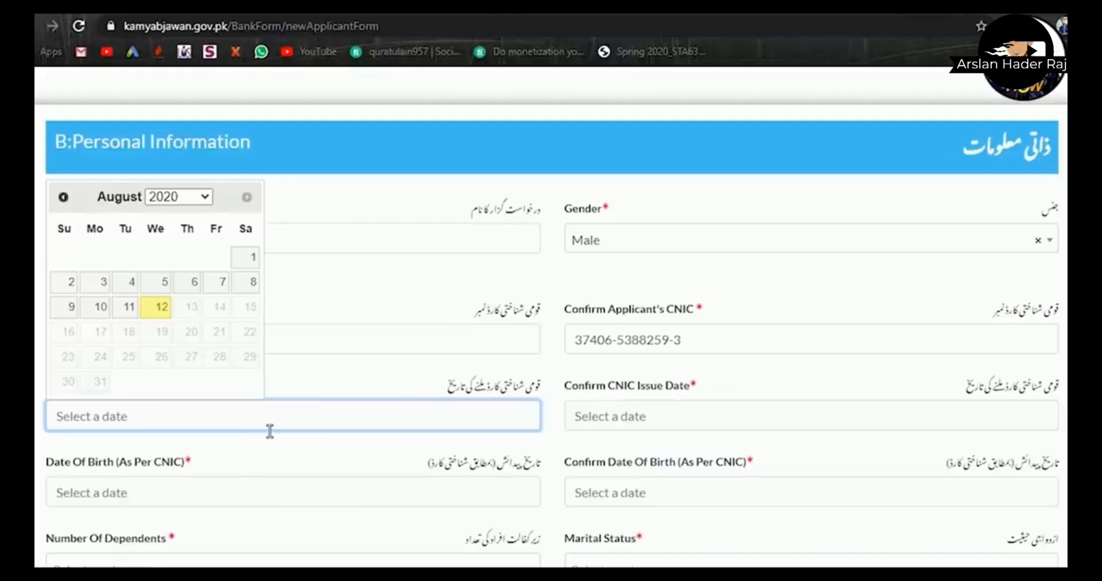
click(299, 387)
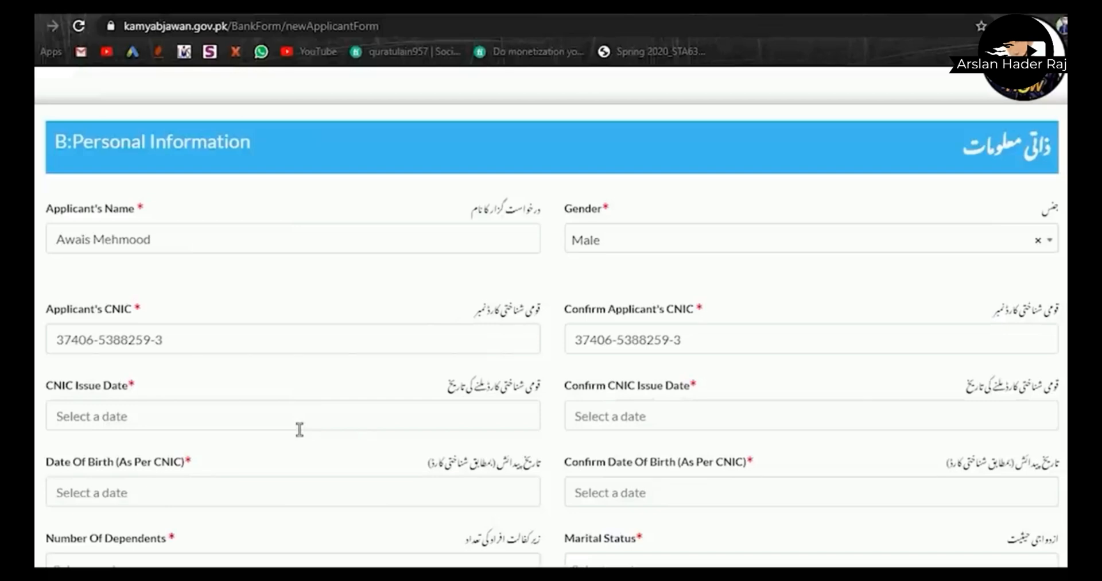
click(375, 432)
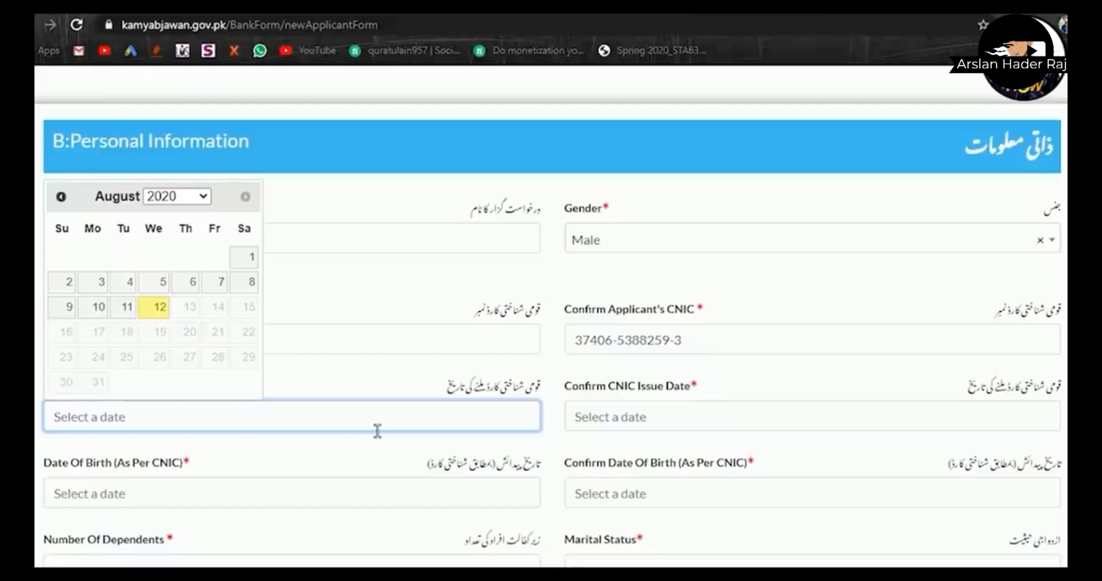
click(186, 201)
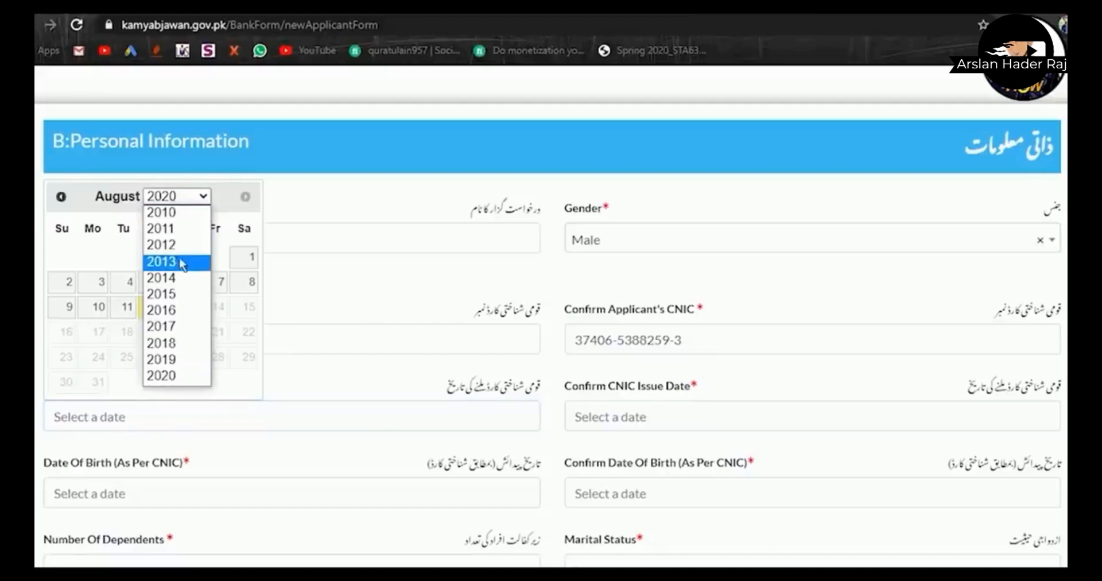
click(173, 344)
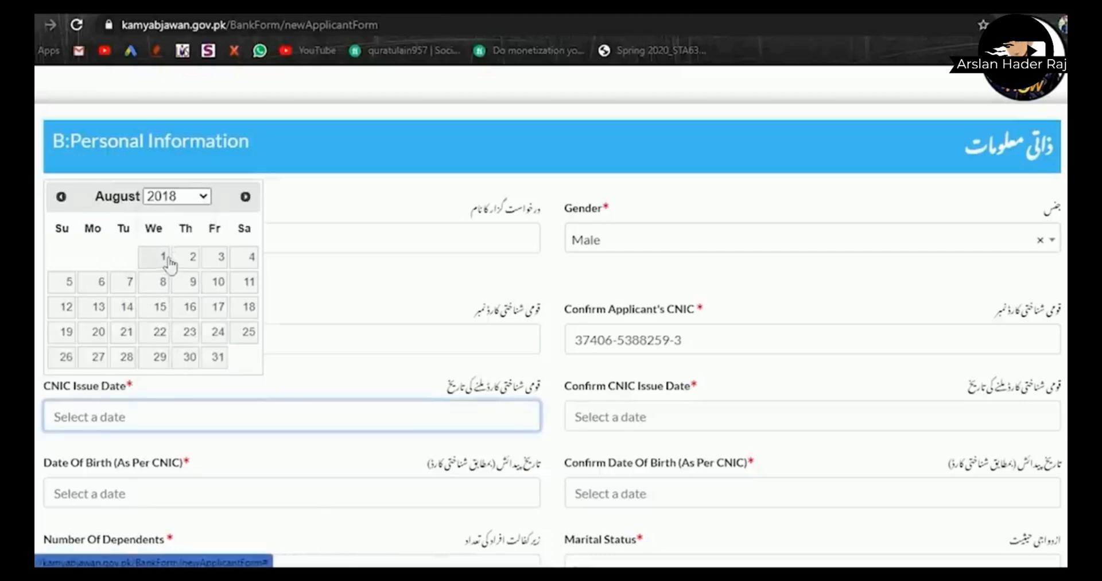
click(62, 198)
click(62, 198)
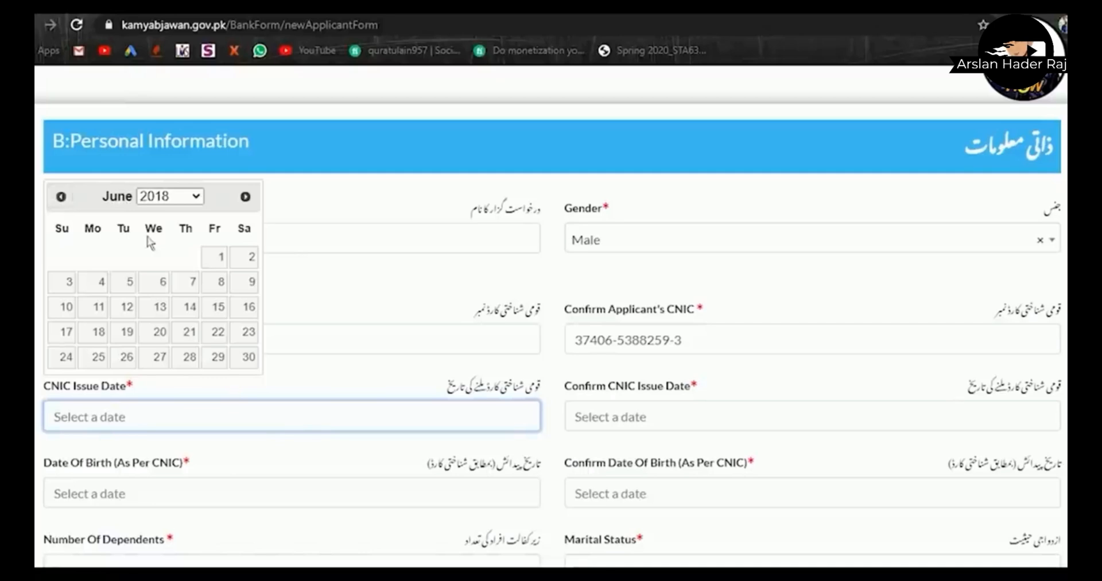
click(215, 308)
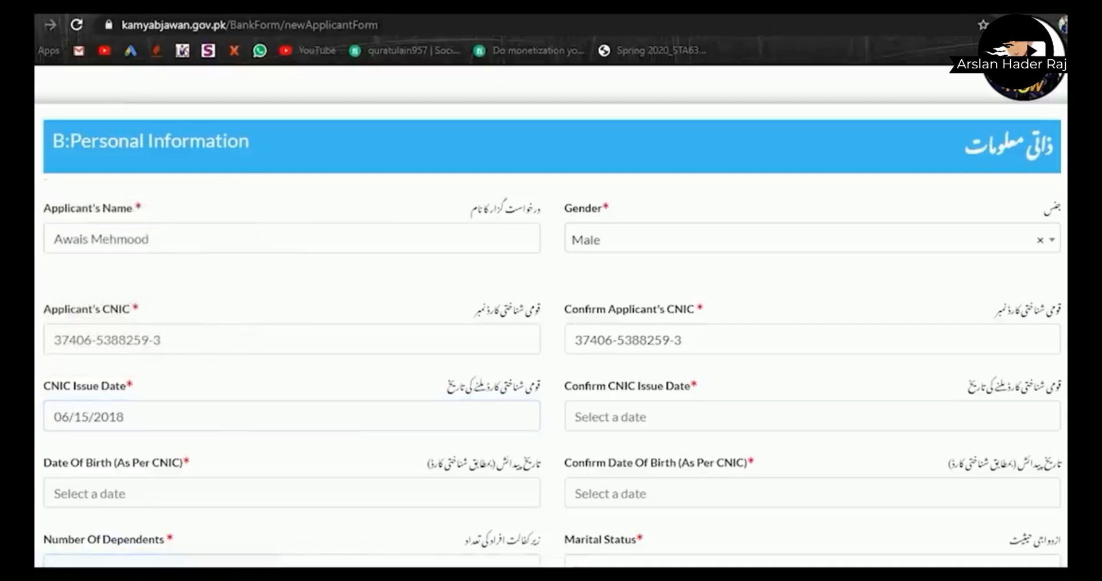
click(640, 433)
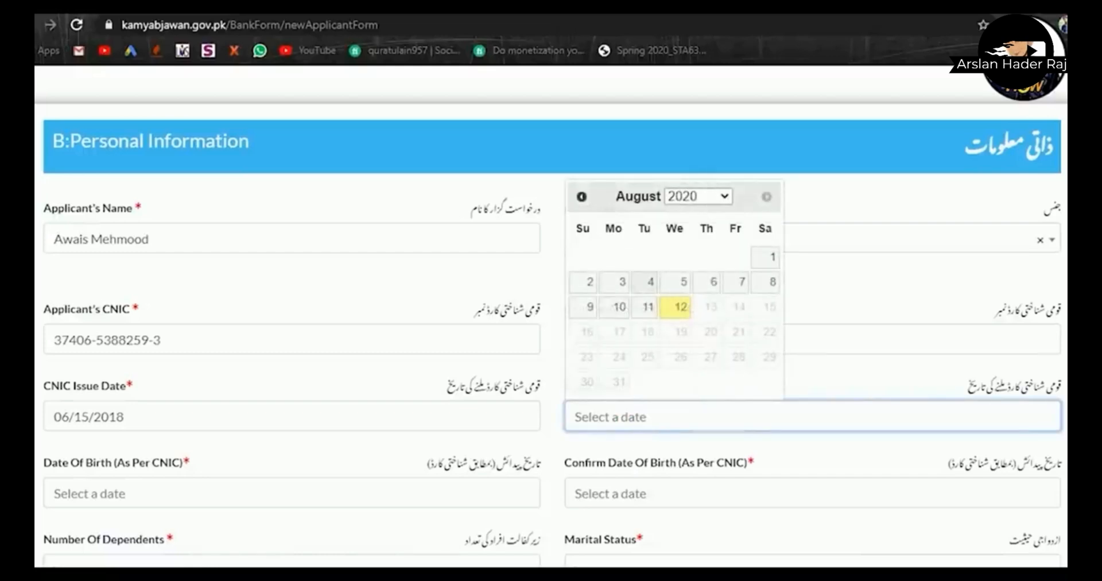
click(581, 197)
click(581, 197)
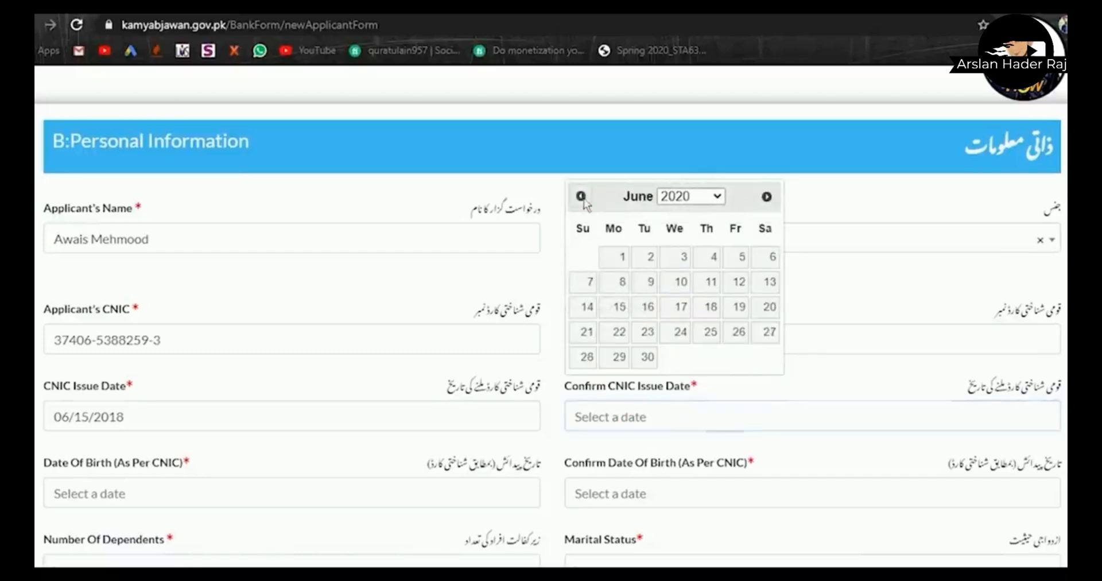
click(693, 198)
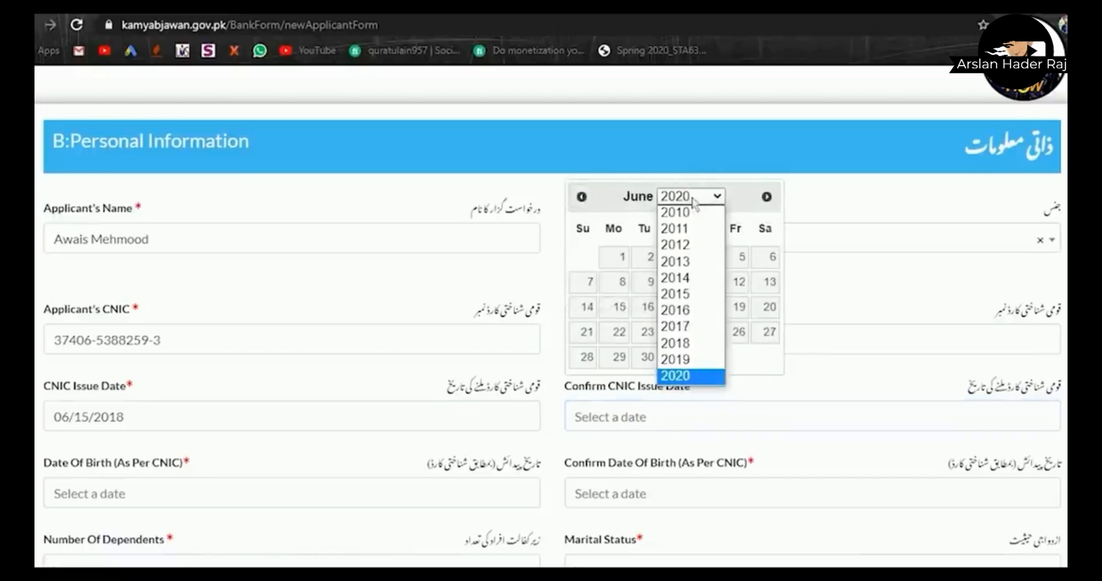
click(687, 345)
click(736, 313)
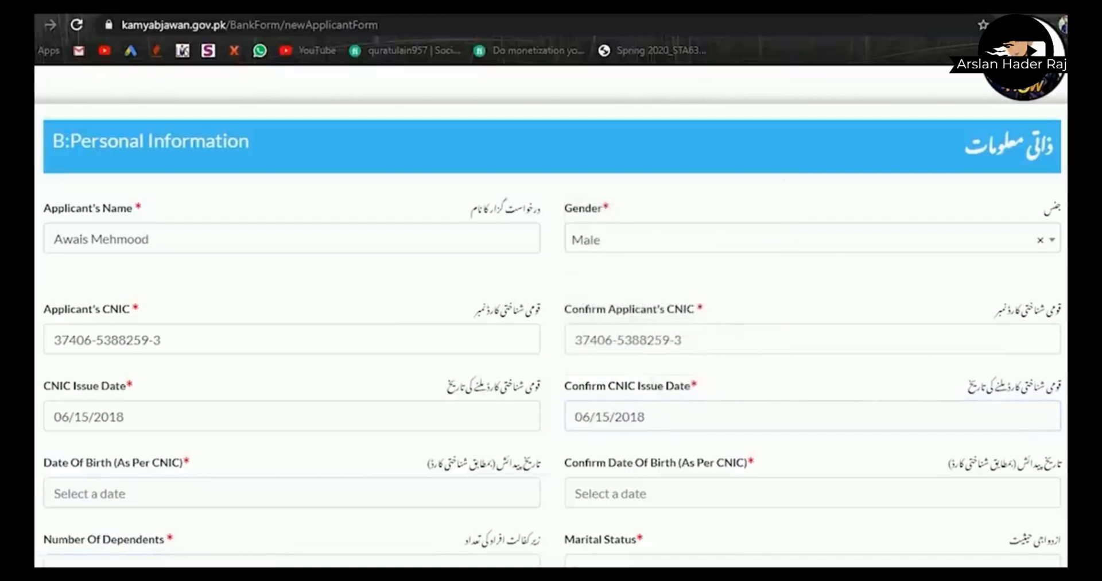
scroll(550, 324, down, 2)
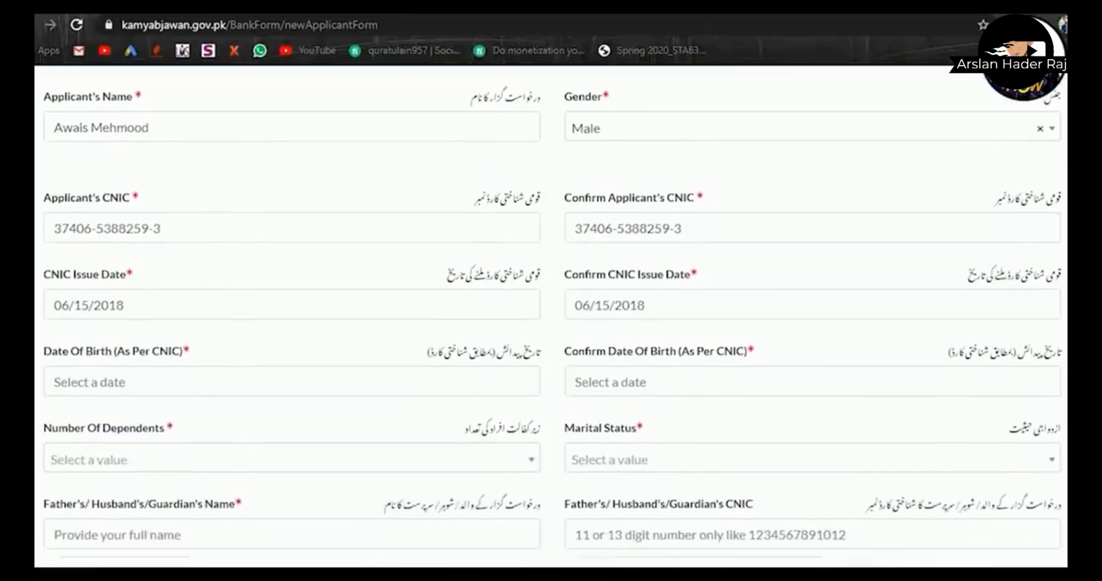
click(270, 392)
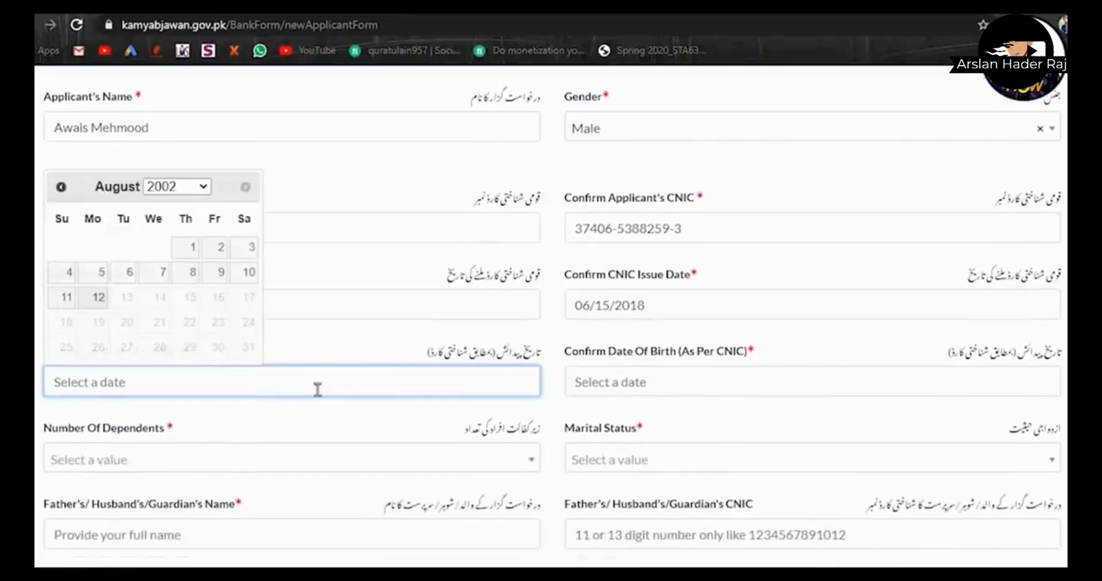
click(176, 186)
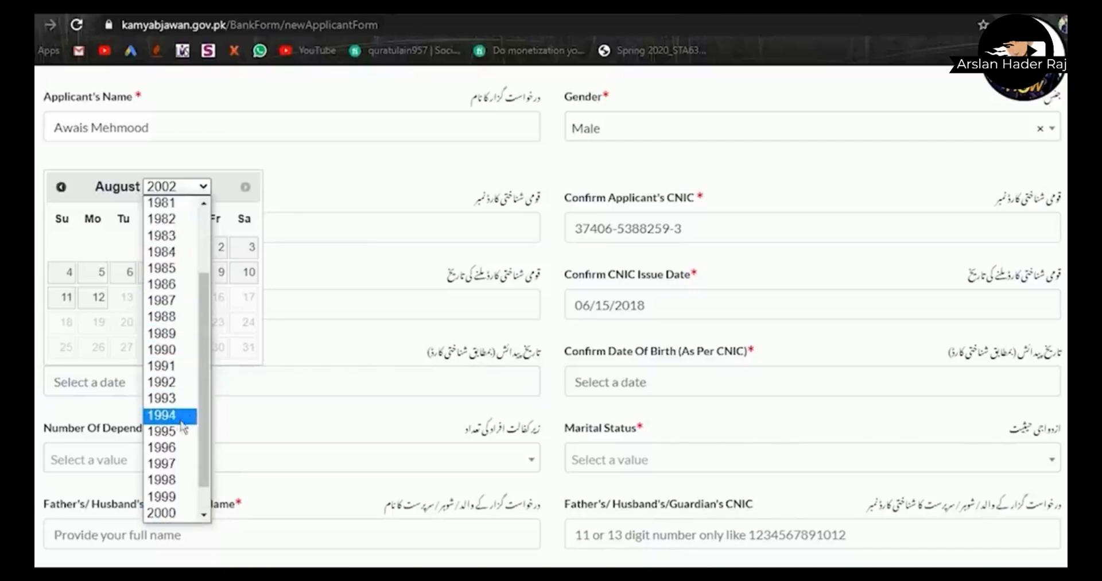
click(173, 431)
click(60, 186)
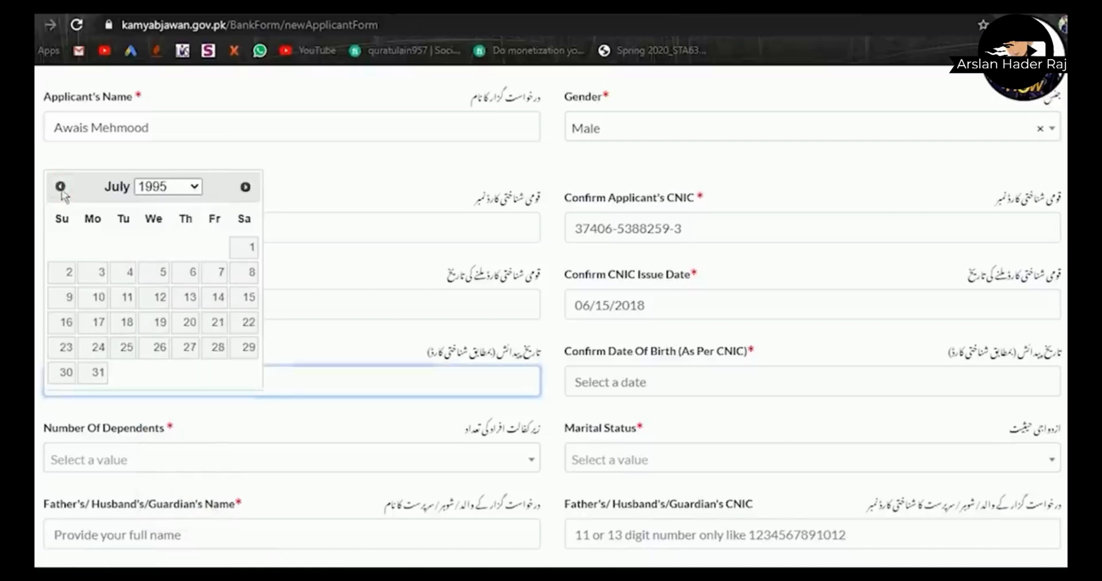
click(61, 186)
click(60, 187)
click(191, 246)
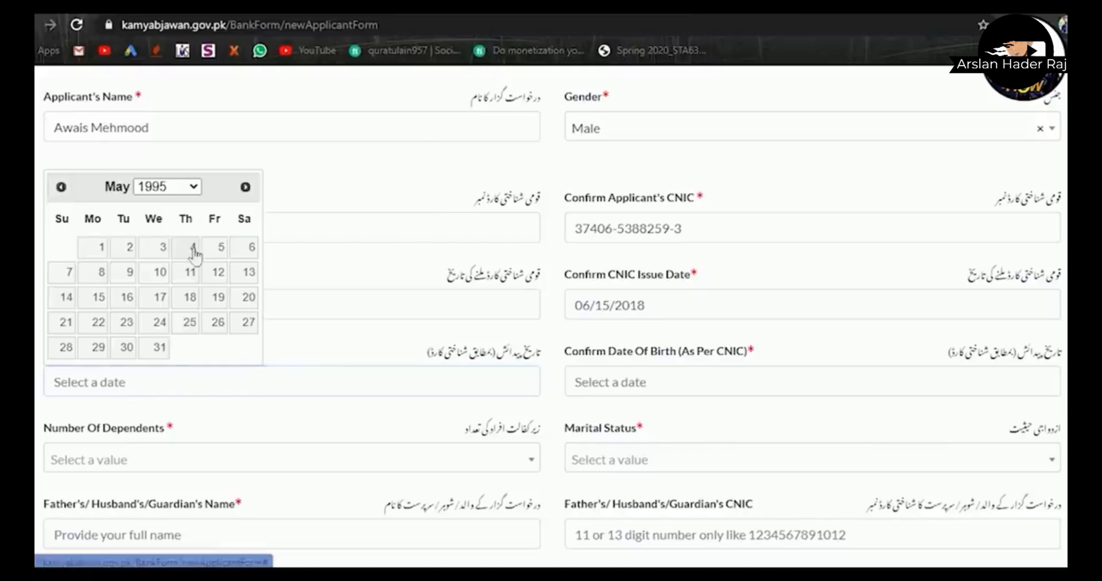
click(635, 393)
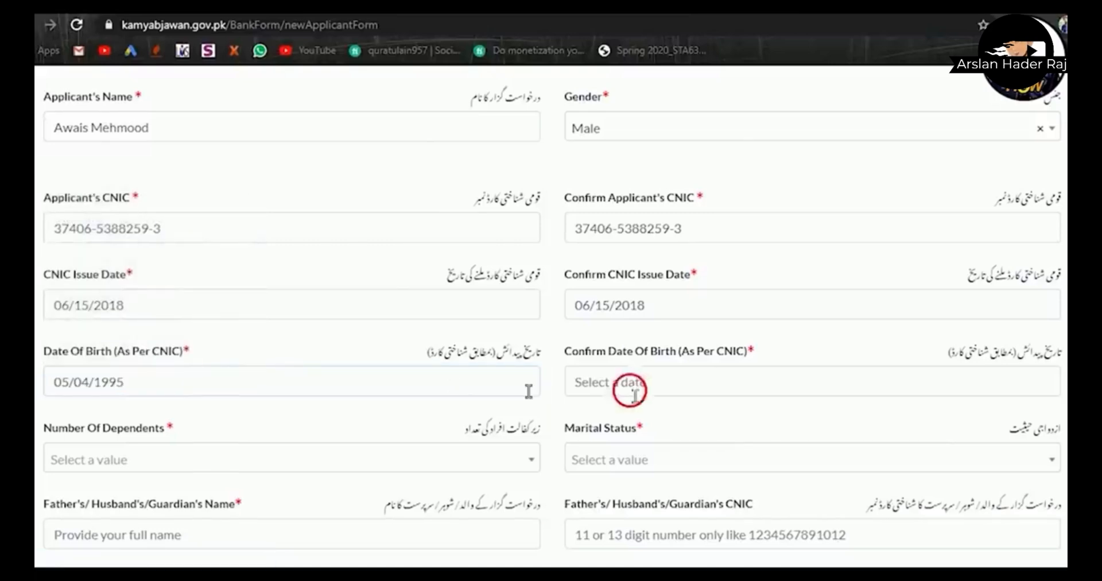
click(580, 187)
click(581, 187)
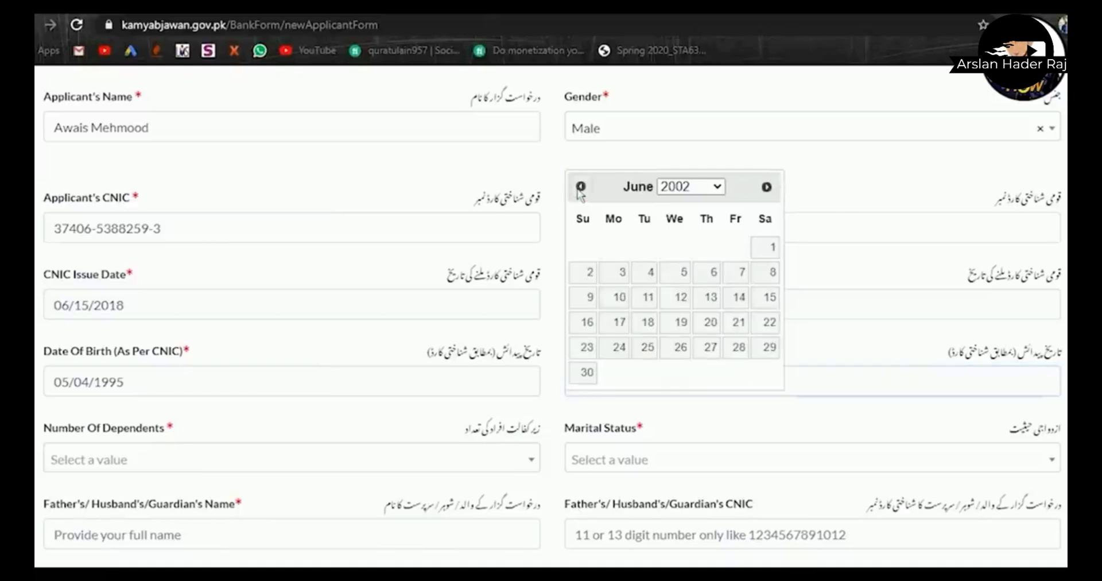
click(581, 186)
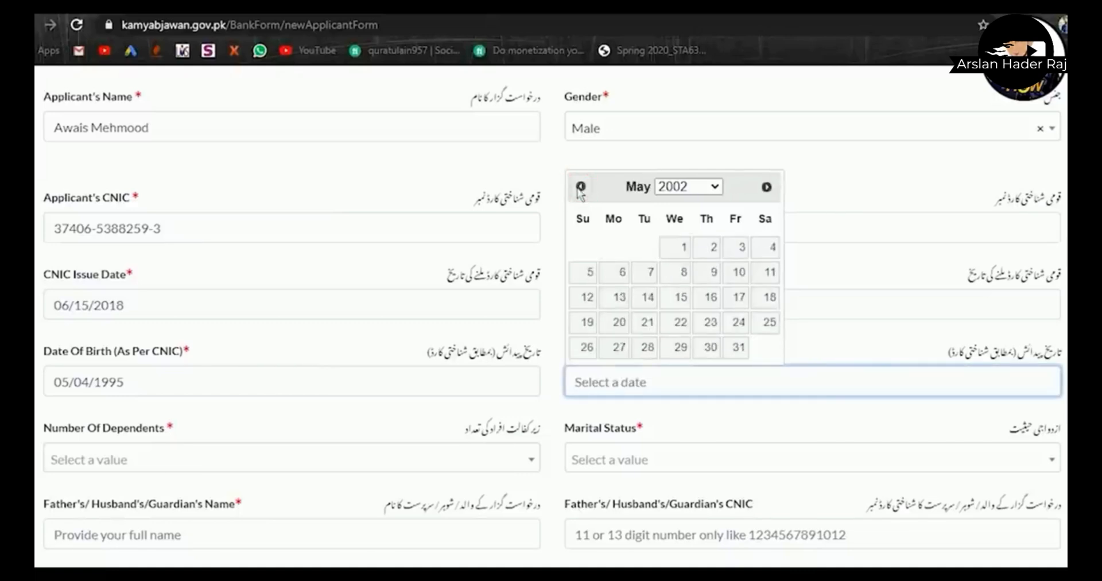
click(712, 186)
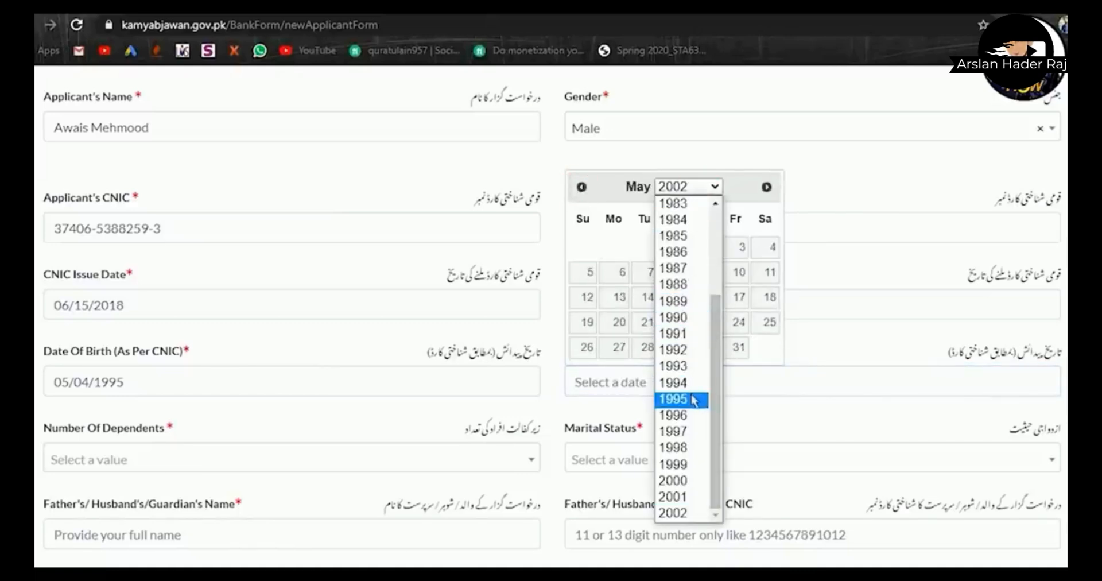
click(691, 399)
click(711, 248)
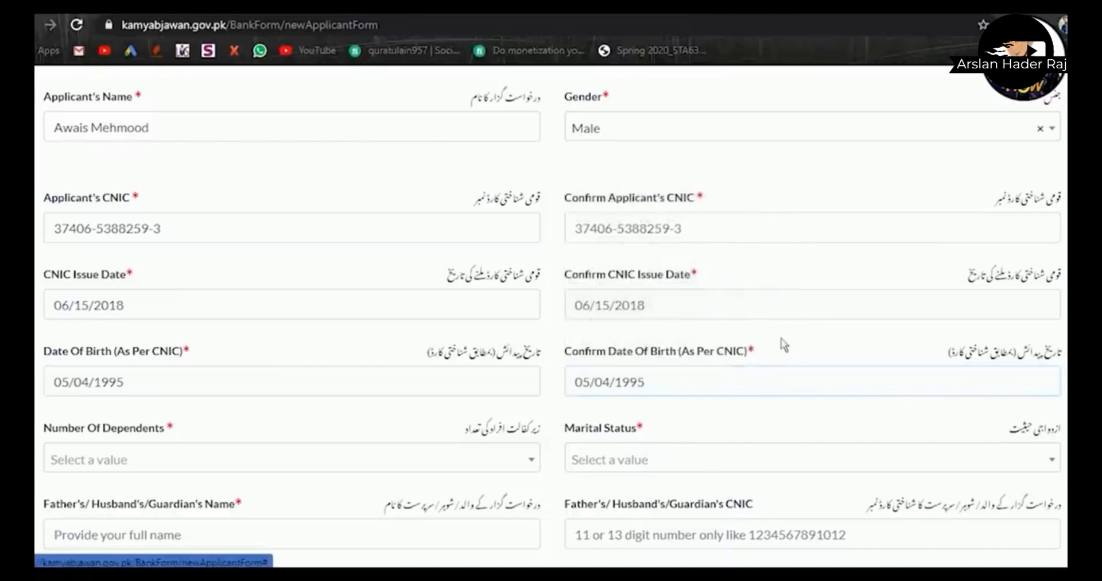
- Set number of dependents to 5 and marital status to Unmarried
scroll(551, 316, down, 3)
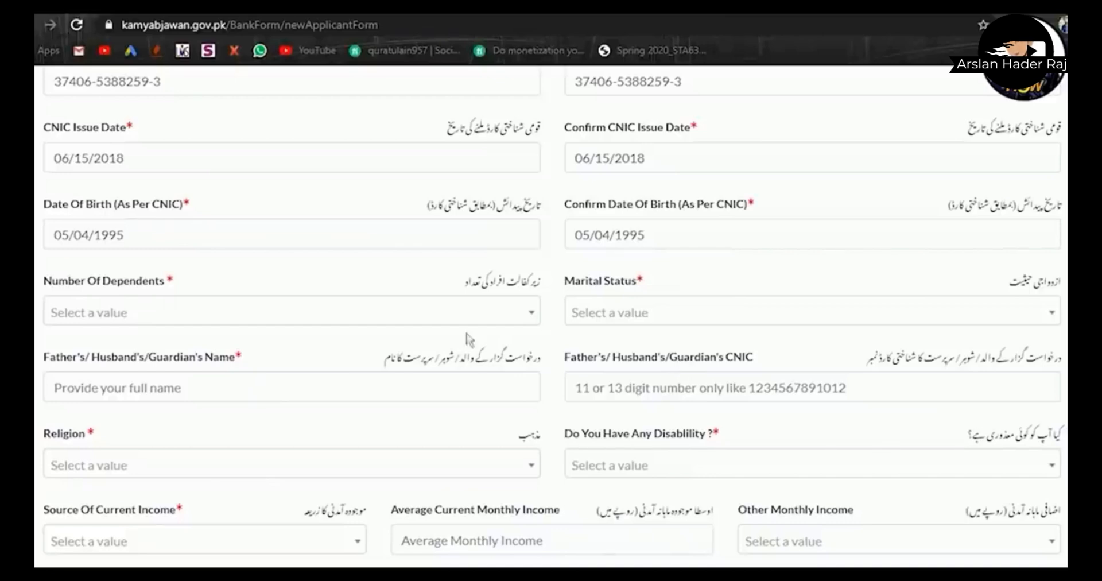
click(411, 314)
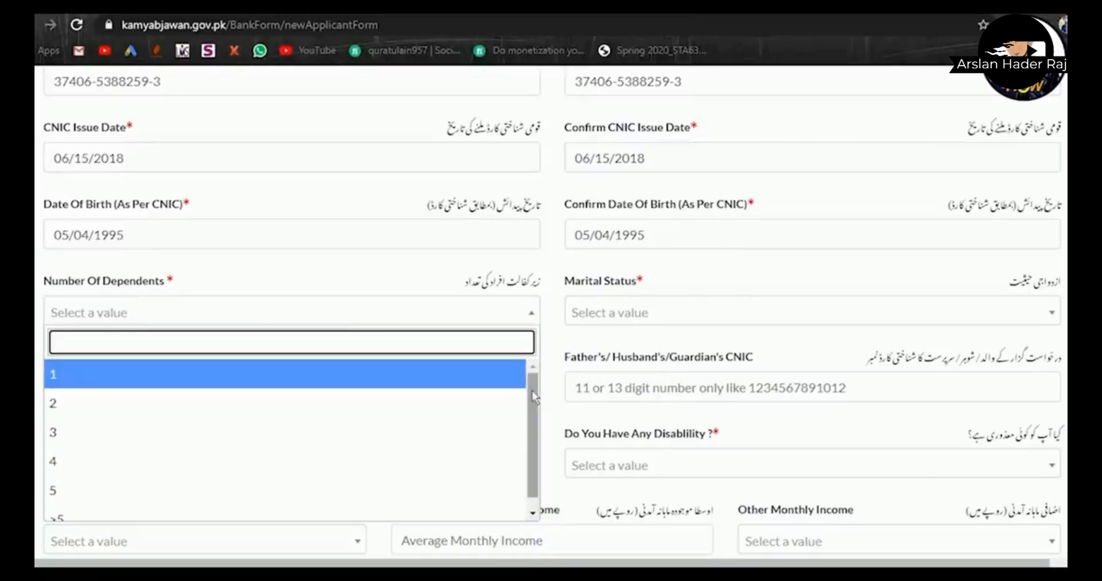
scroll(532, 402, down, 1)
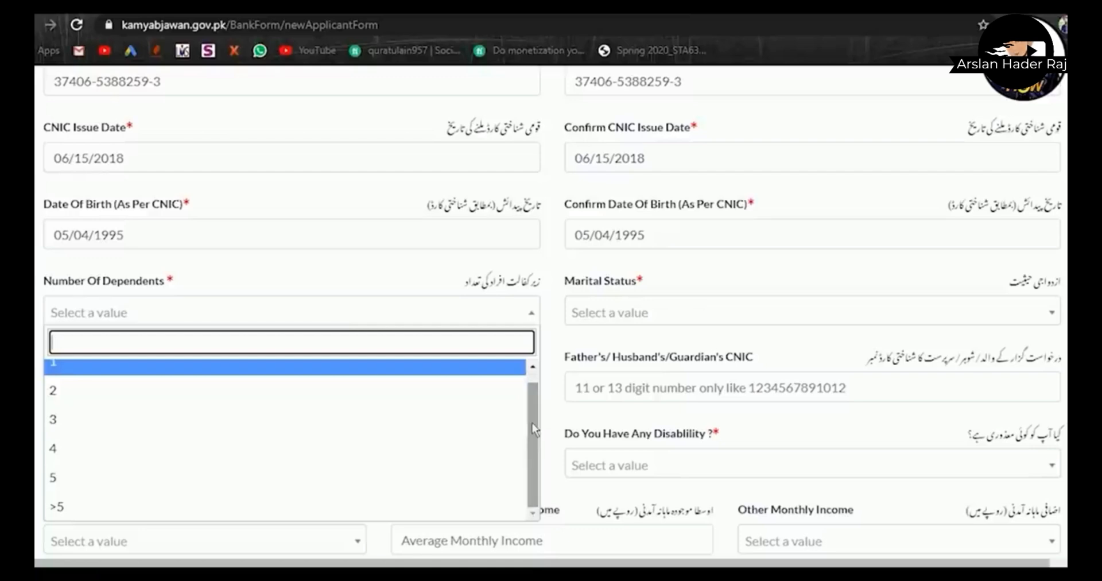
click(387, 478)
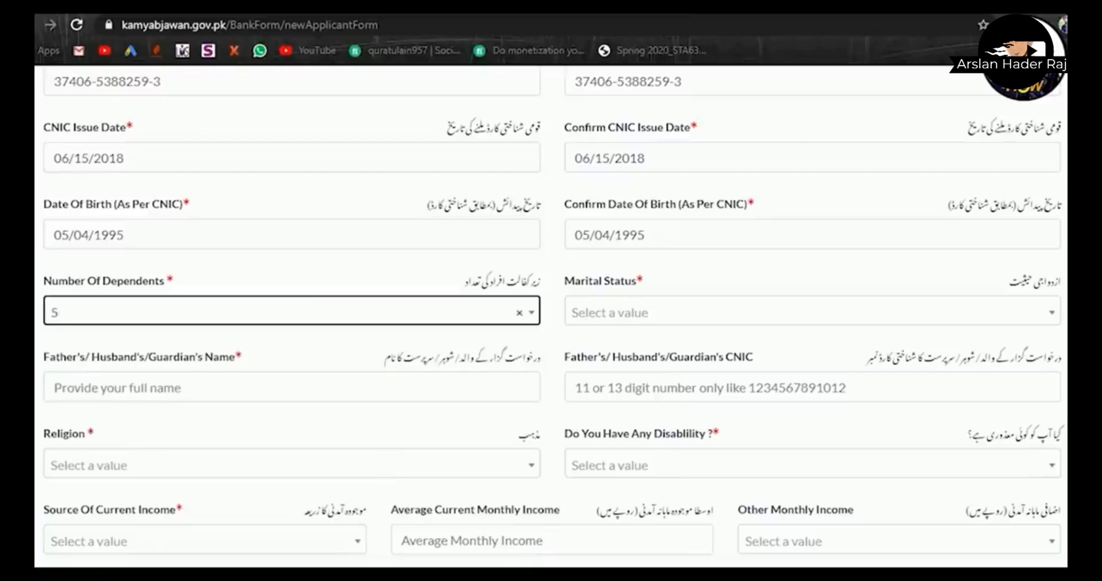
click(453, 320)
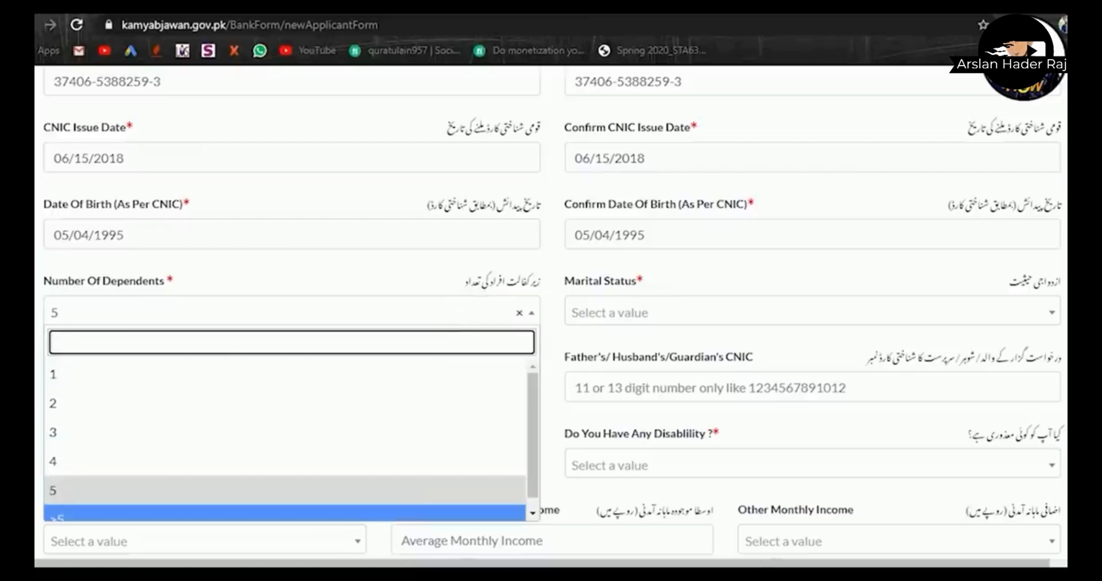
click(409, 491)
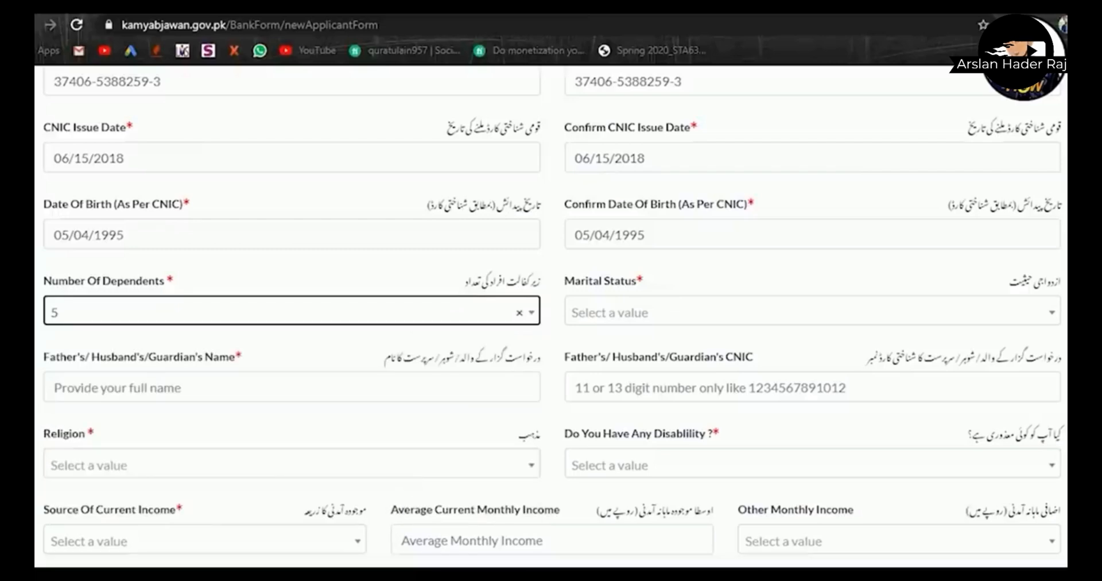
click(626, 320)
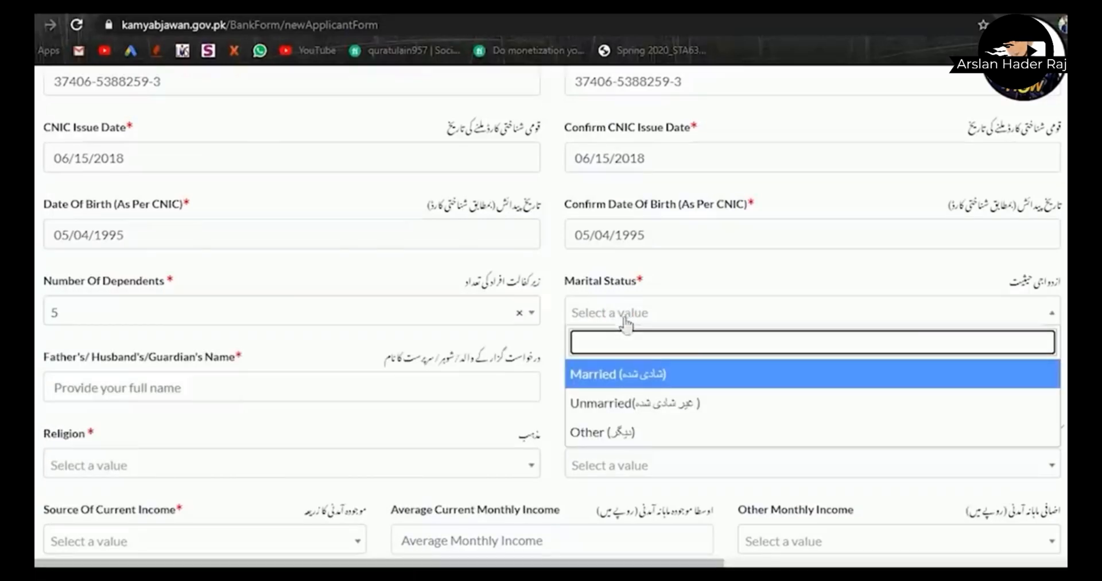
click(627, 401)
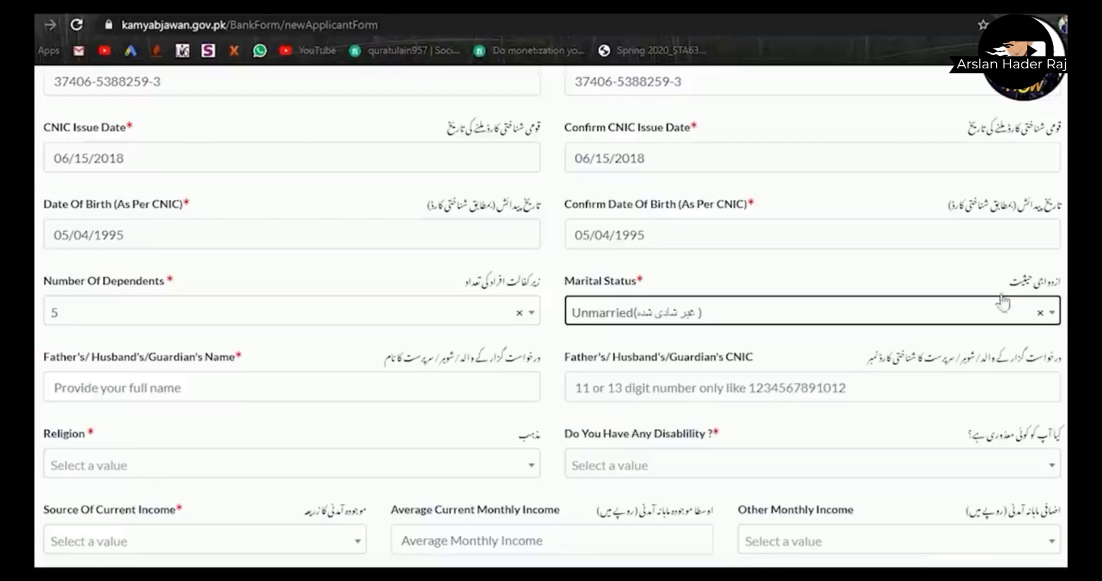
scroll(1002, 302, down, 2)
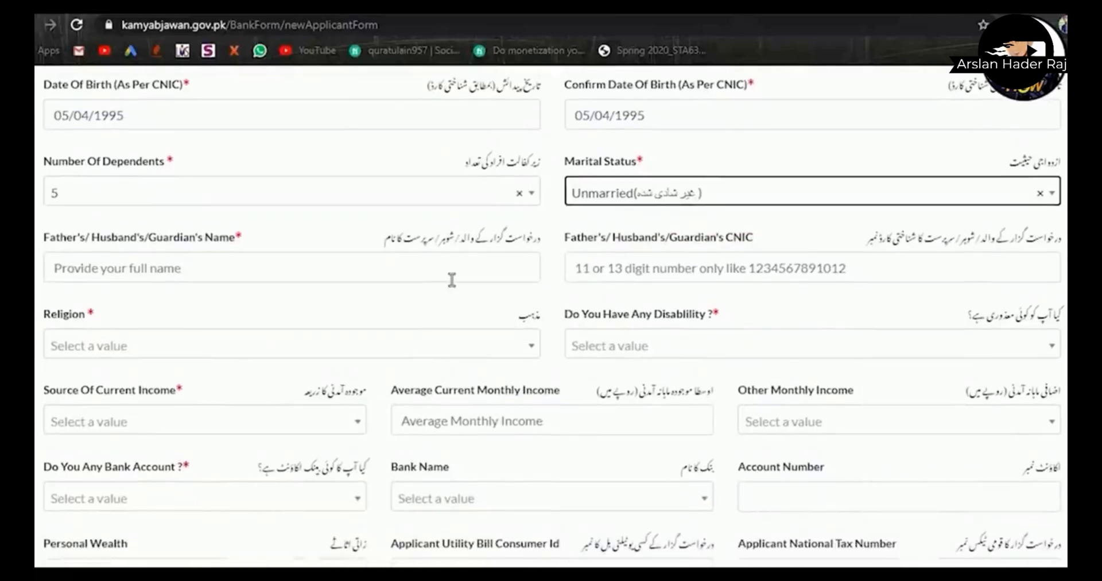
- Enter the father's name and the father's CNIC number
click(452, 281)
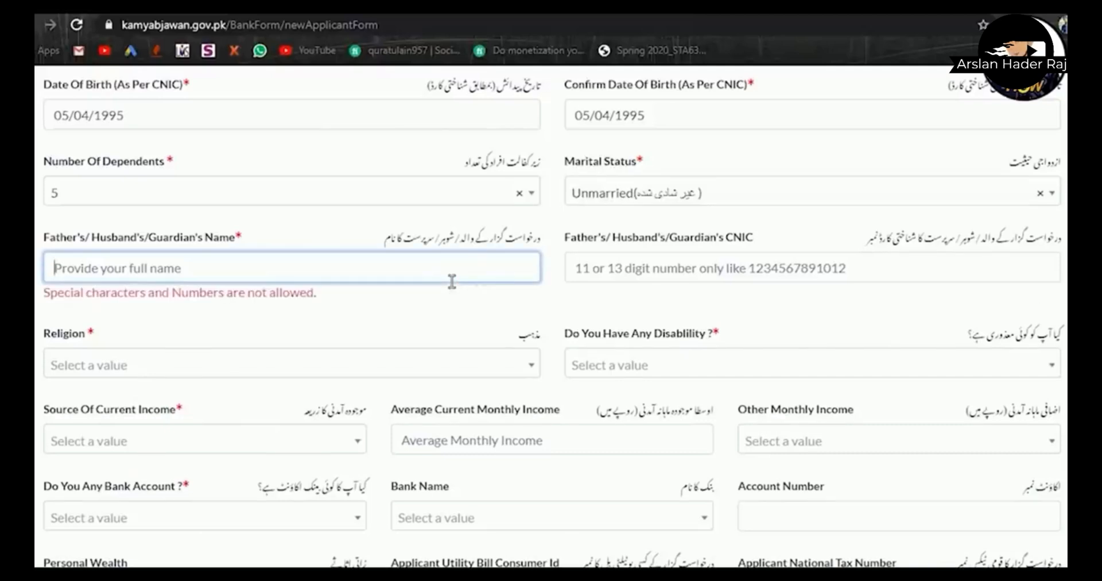
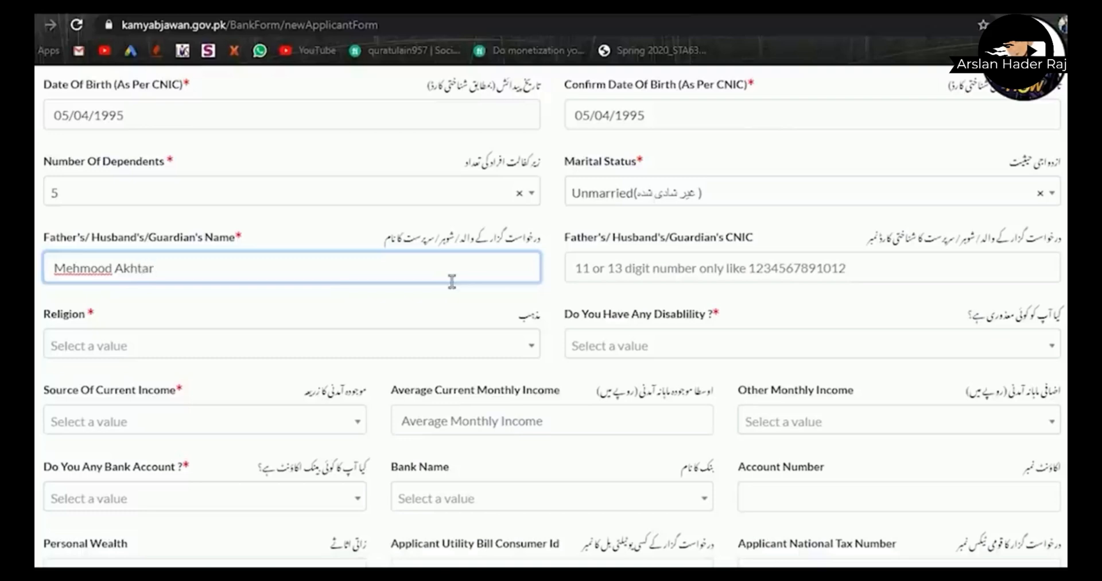
click(657, 281)
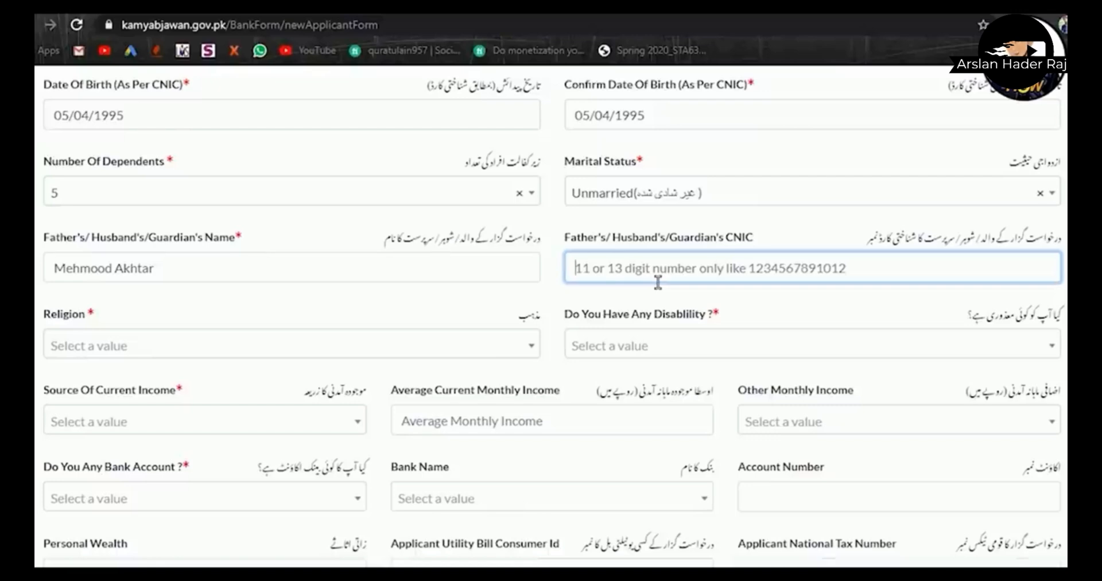
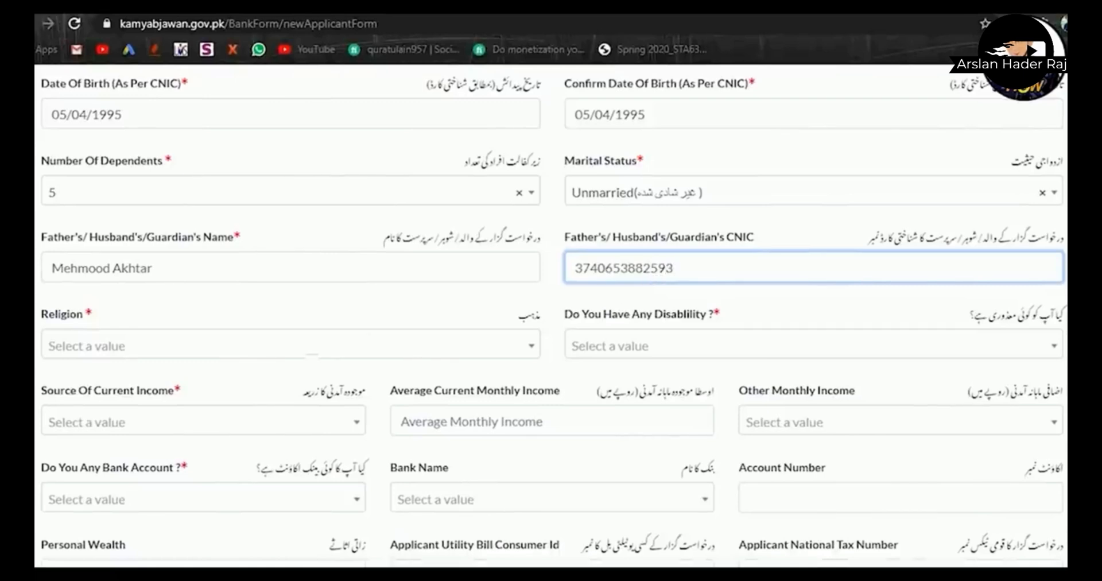
- Set religion to Islam and answer No for disability
click(313, 347)
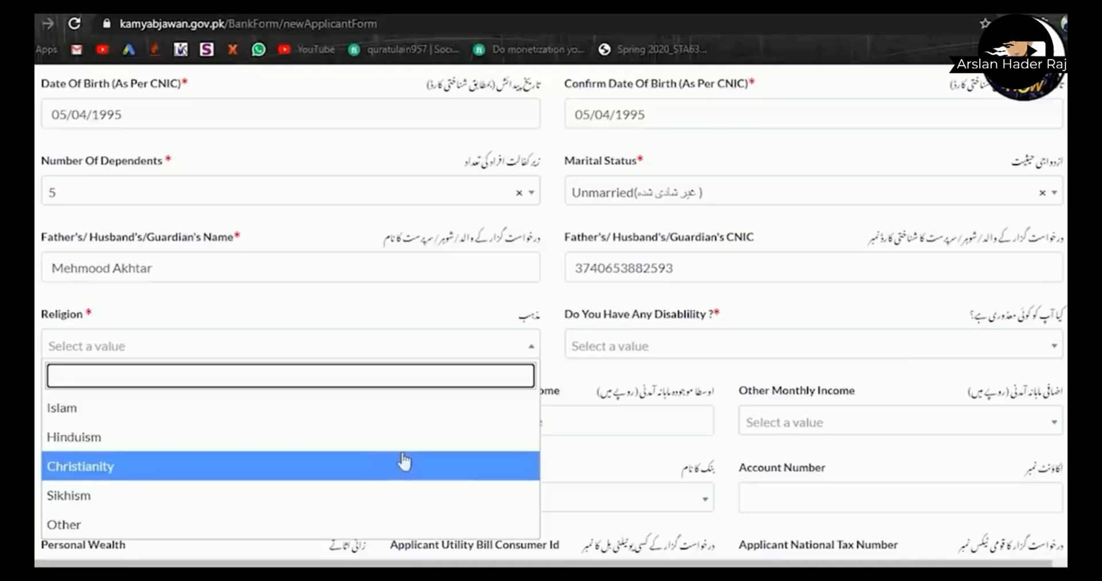
click(352, 421)
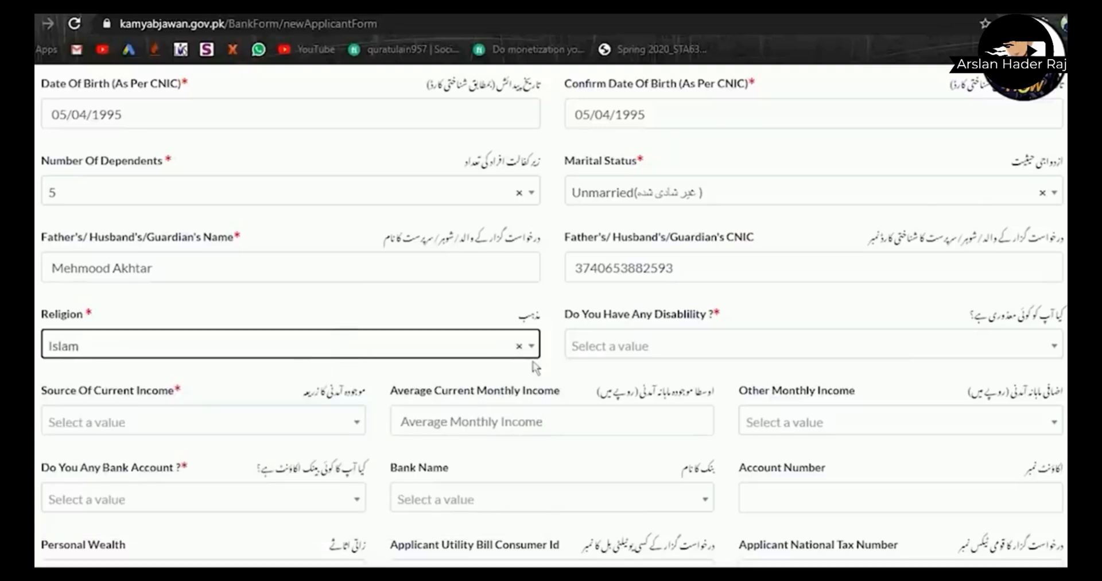
click(682, 361)
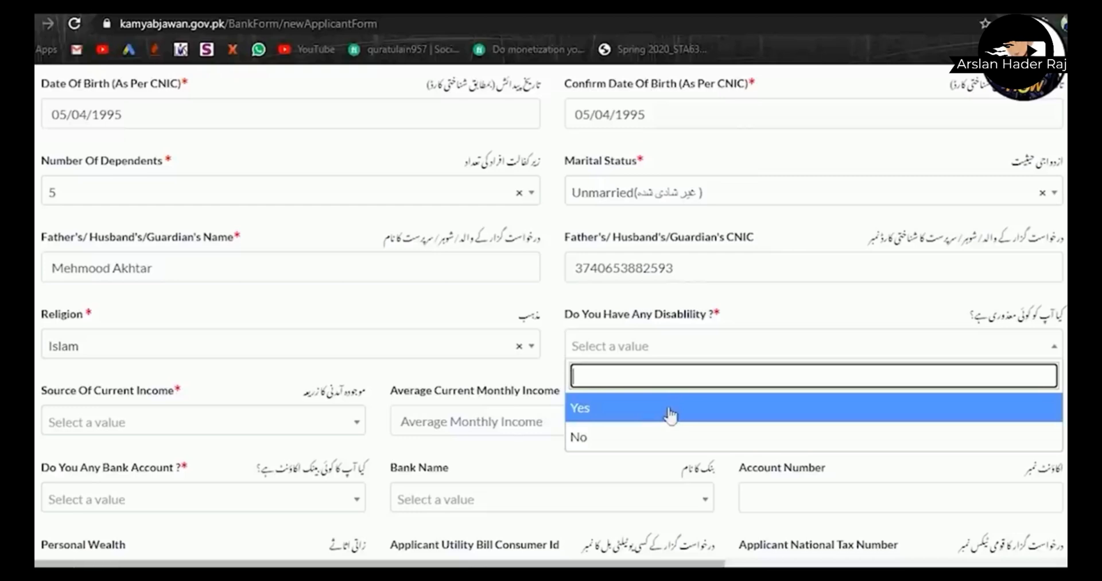
click(658, 444)
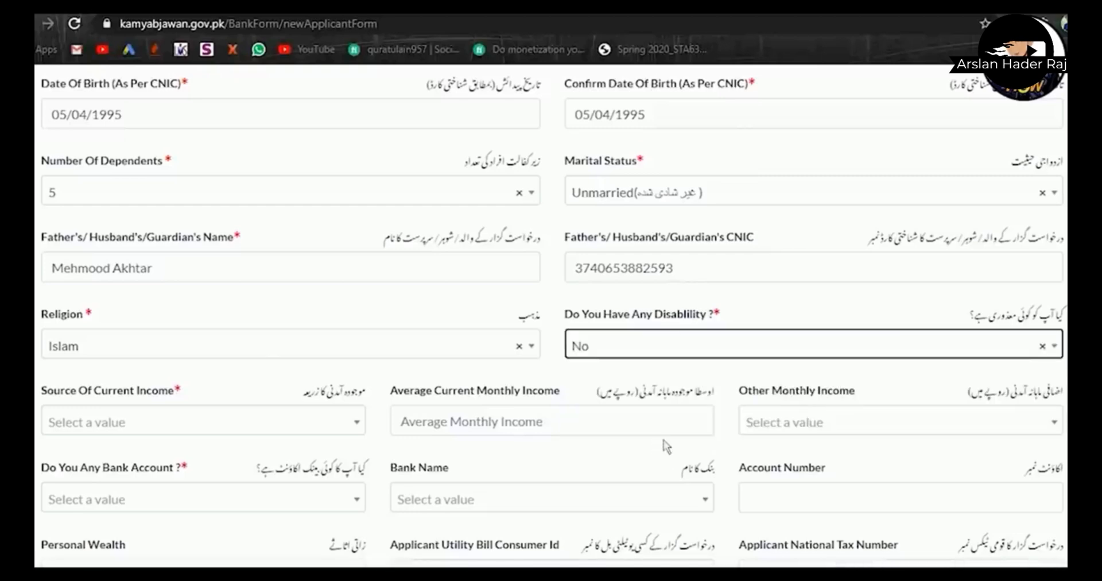
scroll(437, 343, down, 3)
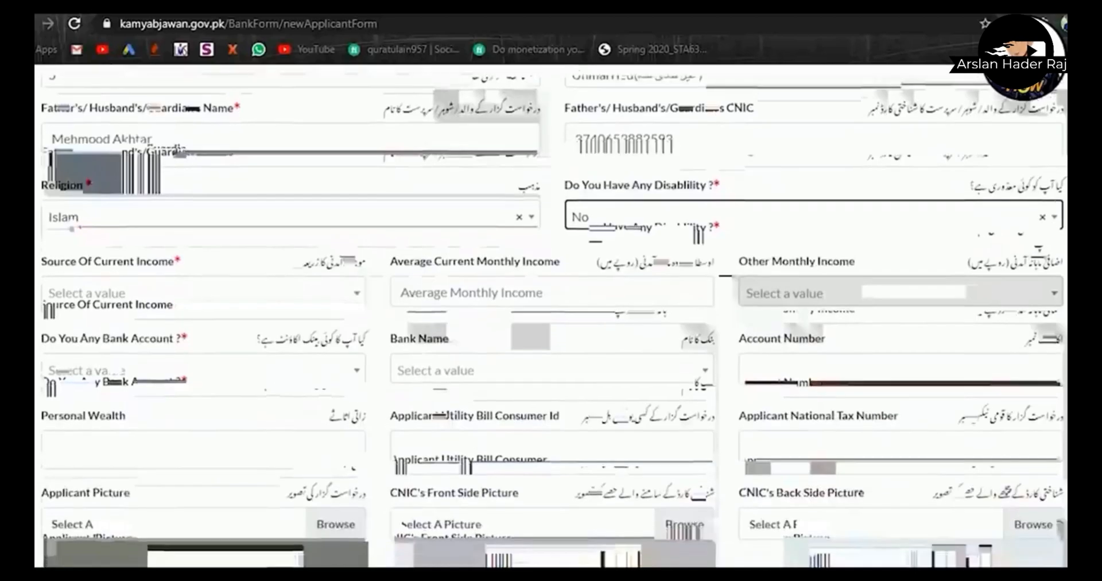
- Choose Online Business income source, enter 50000 monthly income, and pick Upto Rs 600,000 other income
click(319, 268)
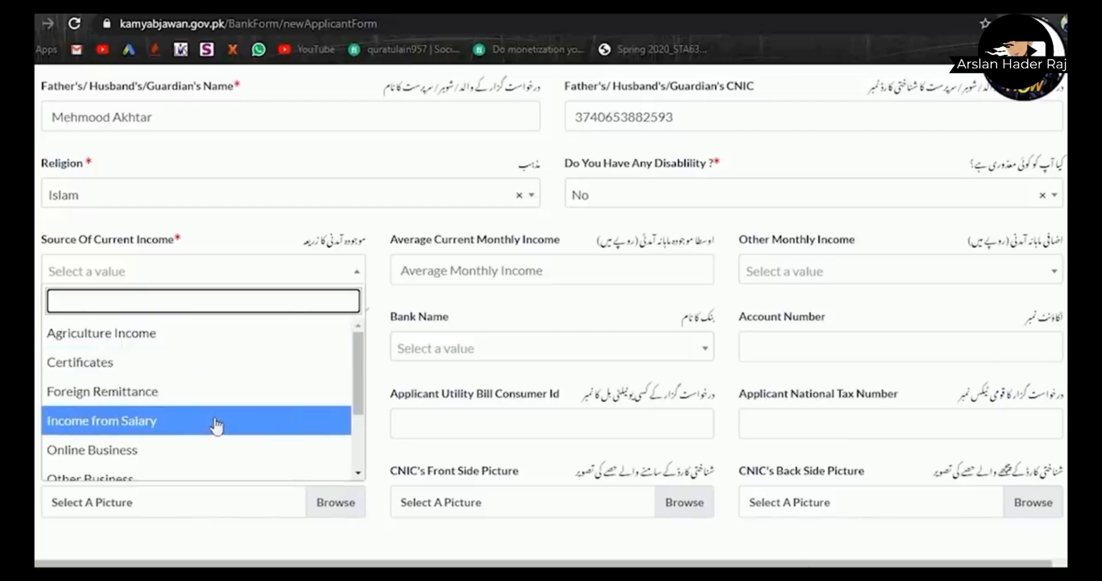
drag(361, 391, 351, 439)
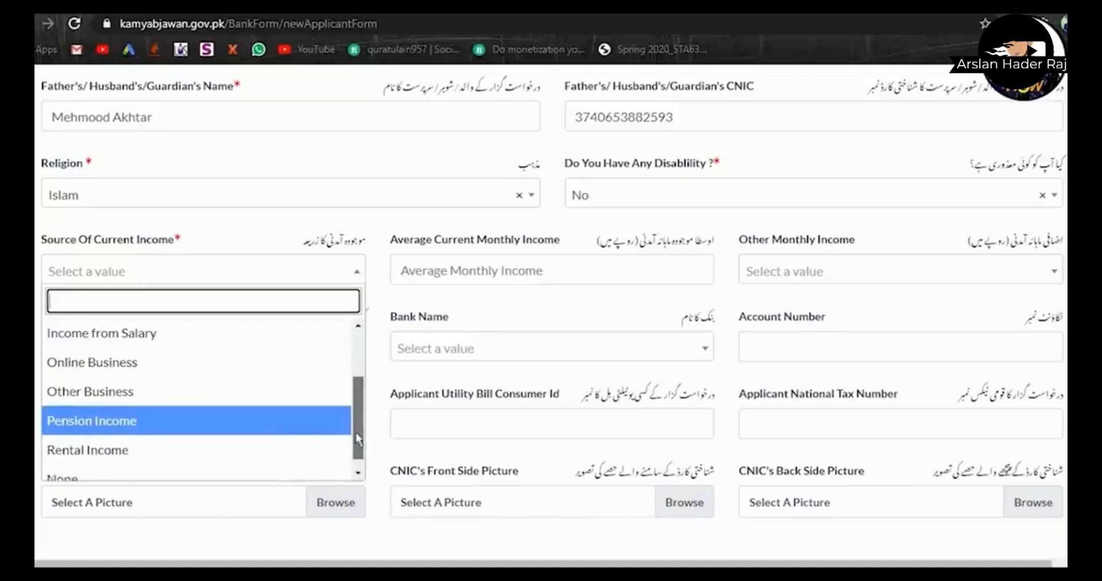
drag(355, 434, 354, 444)
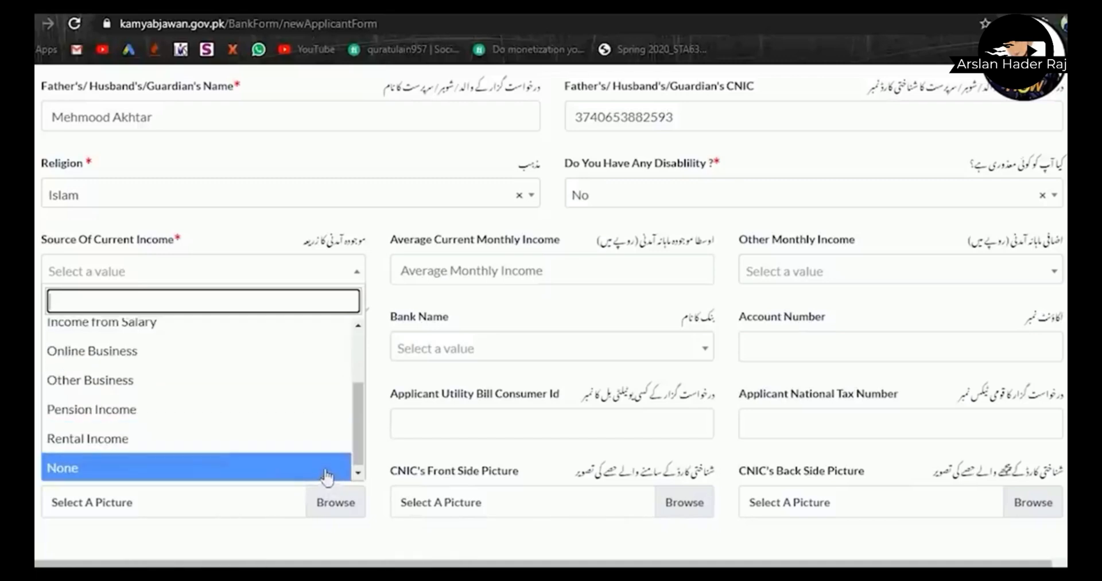
drag(356, 440, 357, 428)
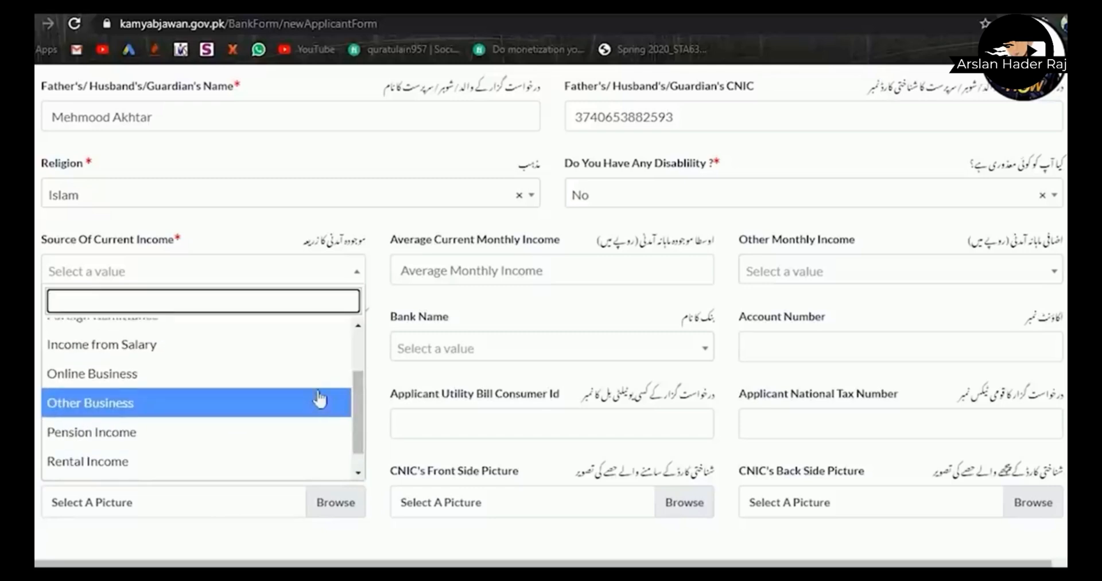
click(319, 391)
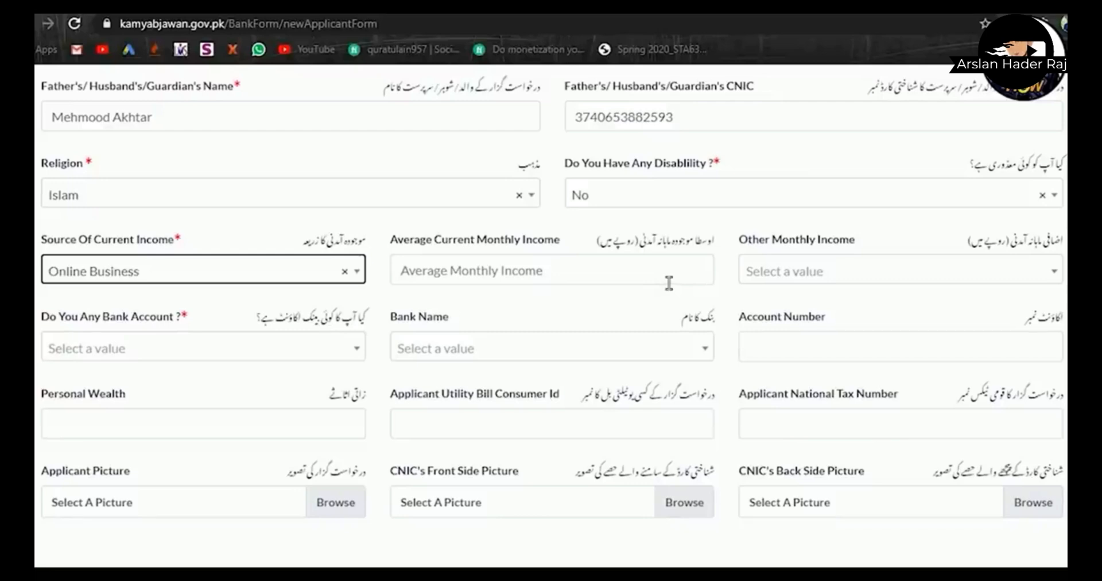
click(635, 287)
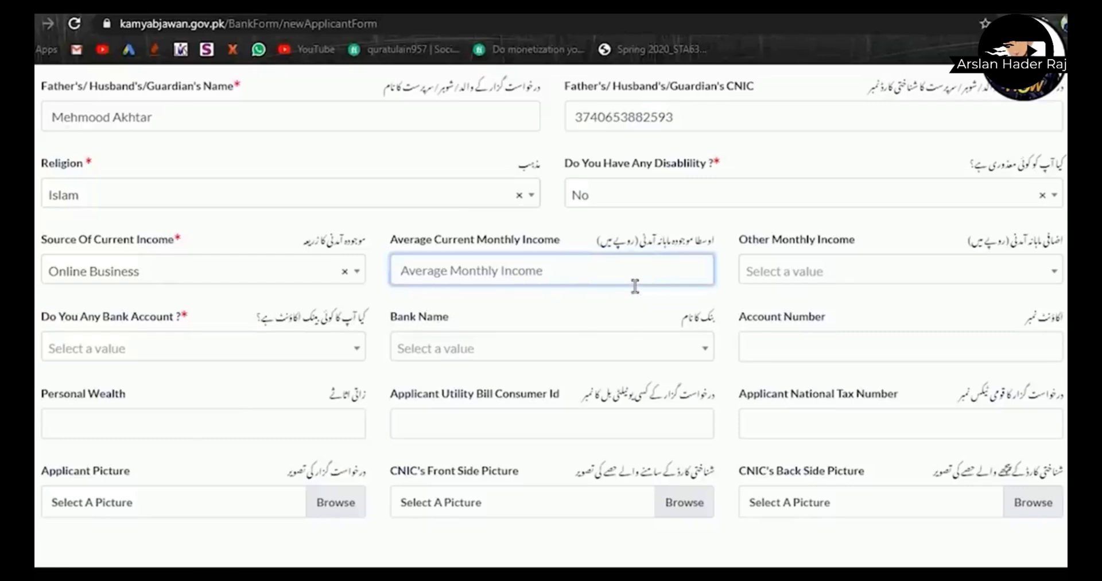
text(50000)
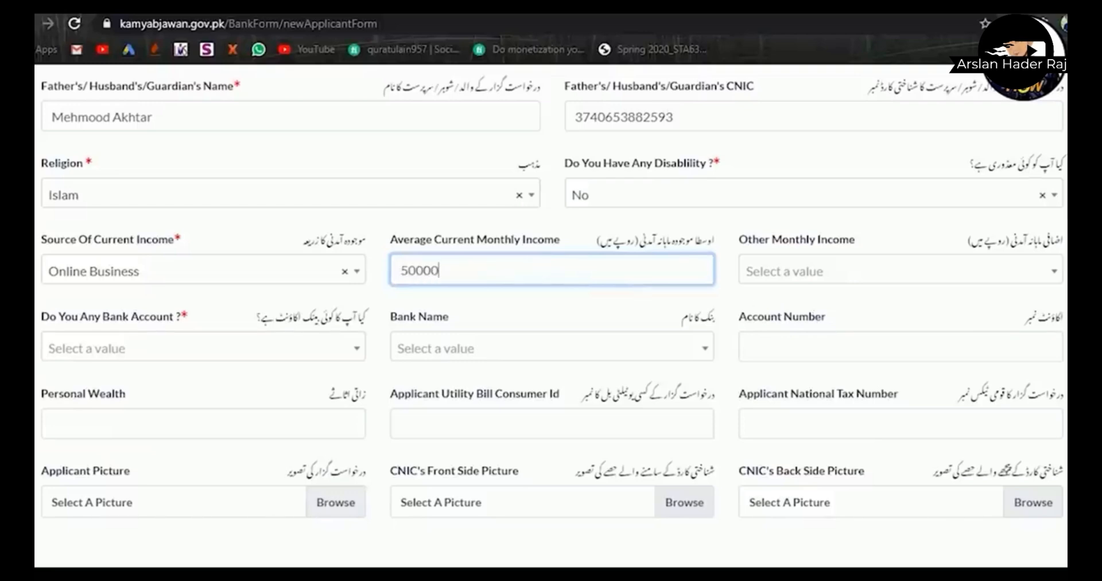
click(784, 281)
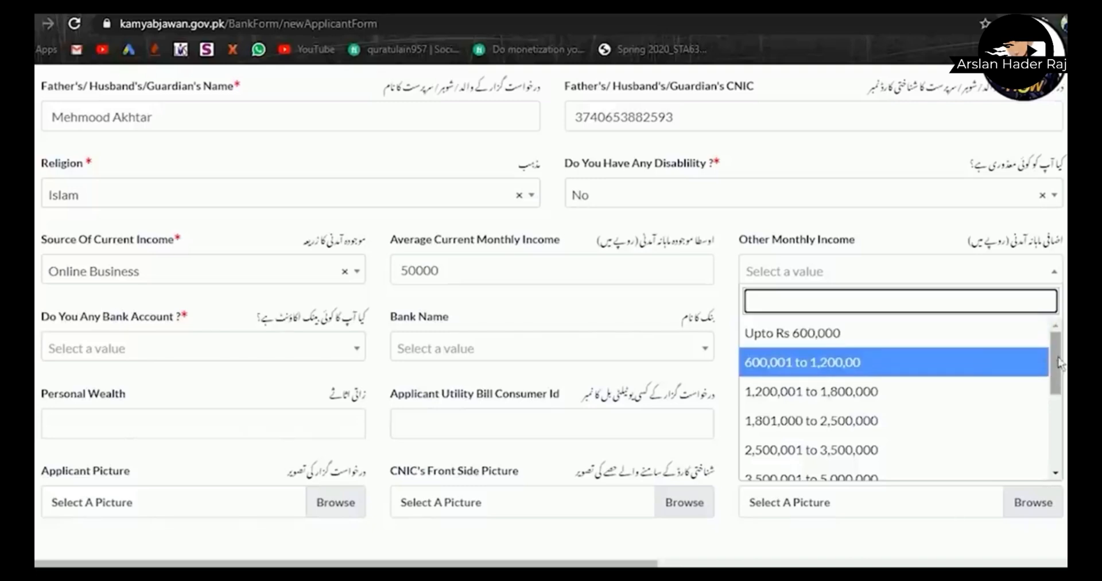
mouse_move(1059, 362)
mouse_down()
mouse_move(1059, 434)
mouse_move(1055, 361)
mouse_up()
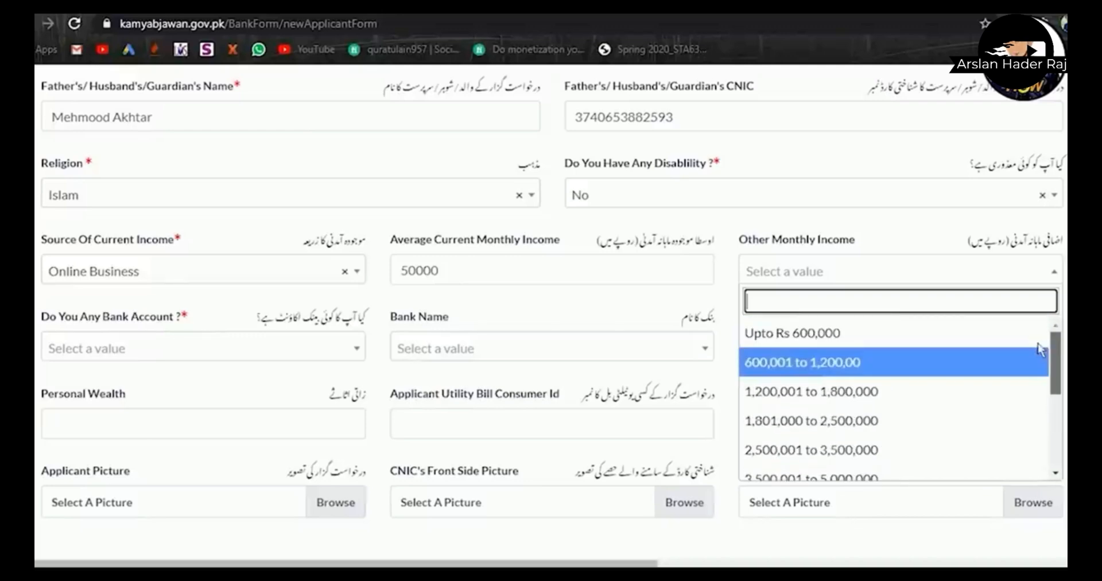
click(1007, 334)
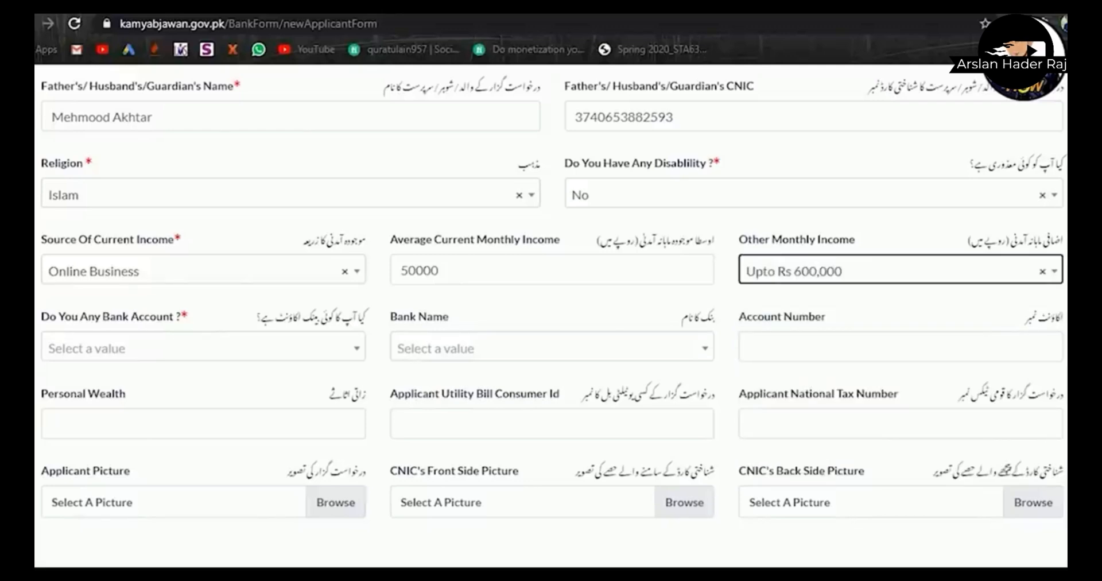
- Answer Yes to having a bank account
scroll(551, 287, down, 3)
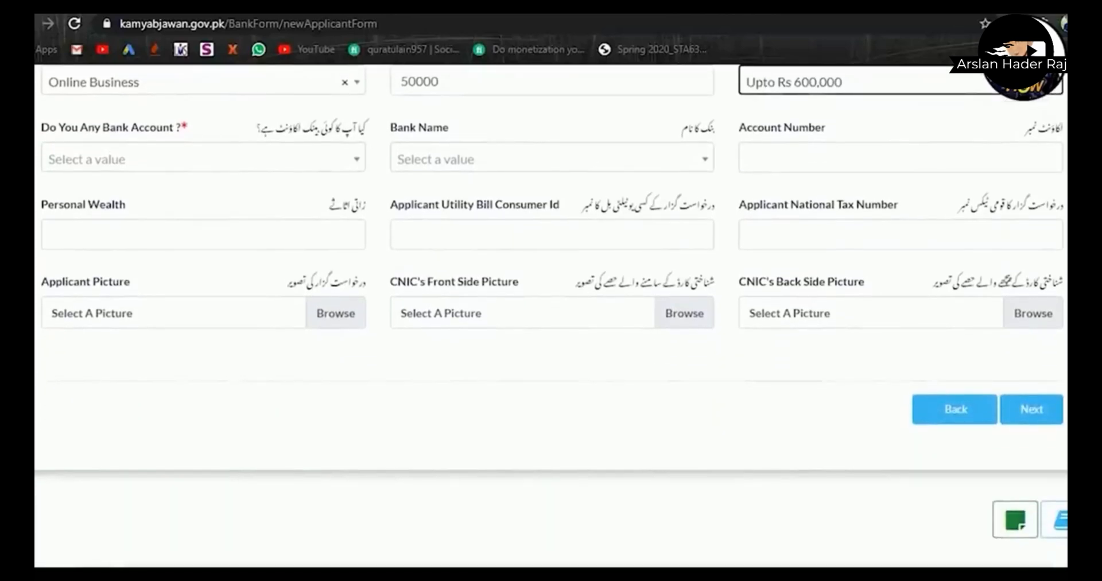
click(293, 165)
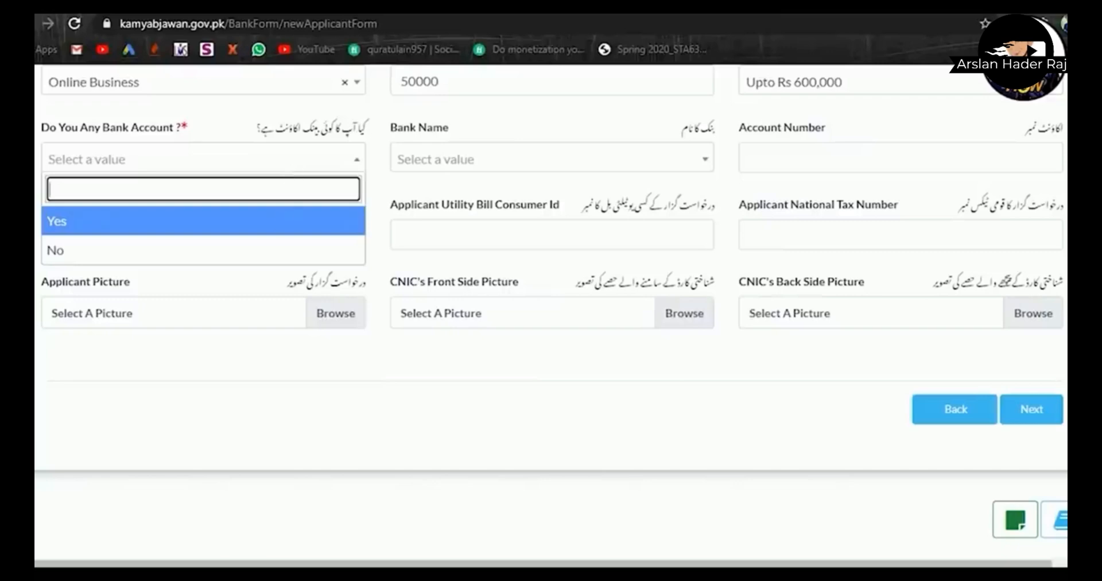
click(294, 227)
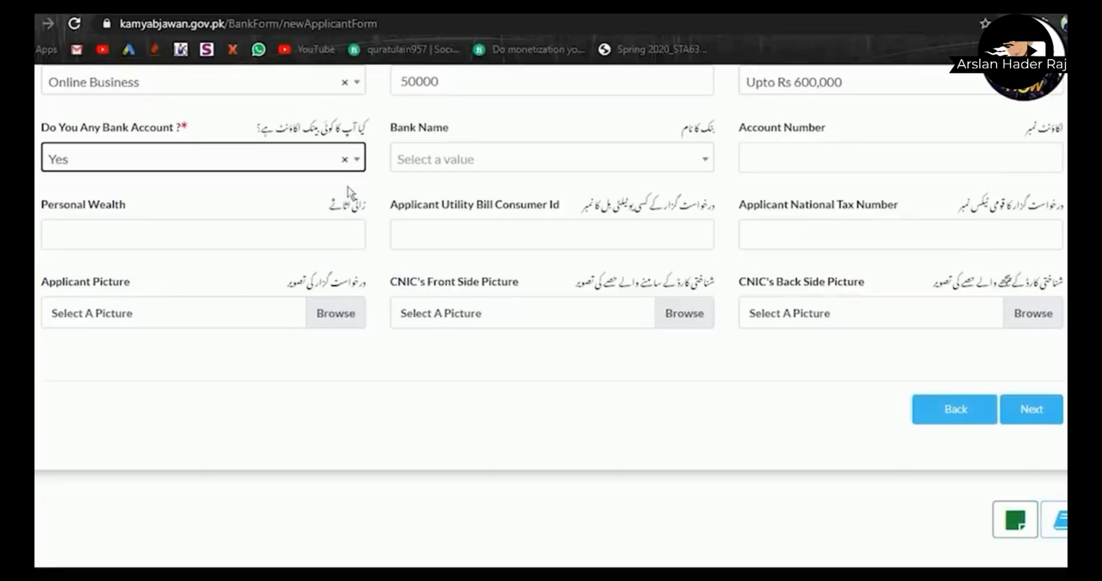
- Select Meezan Bank Limited. as the bank name, replacing an initial Askari Bank Limited. pick
scroll(551, 316, down, 1)
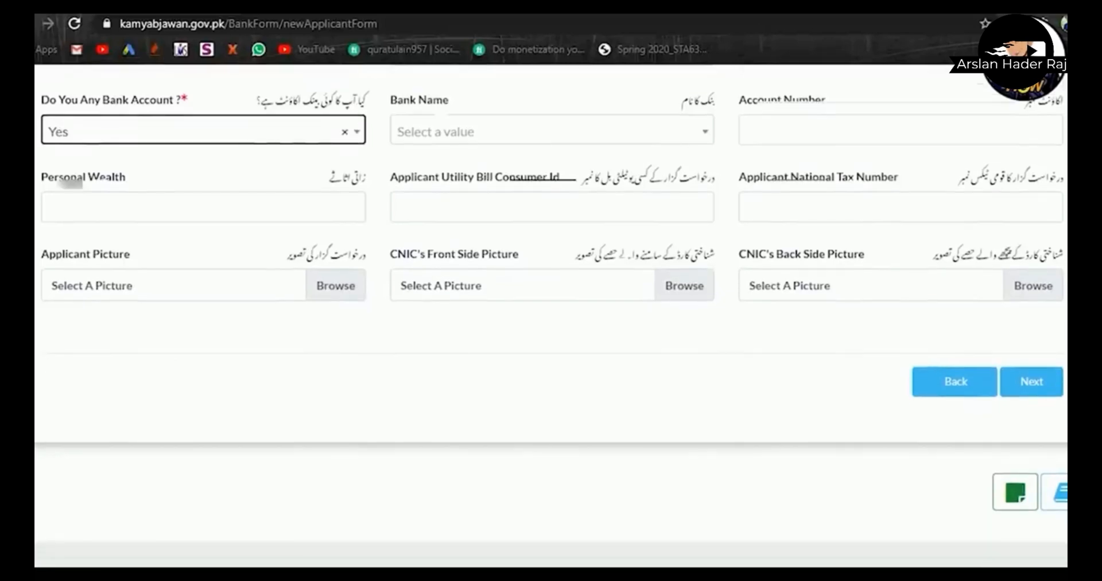
click(657, 131)
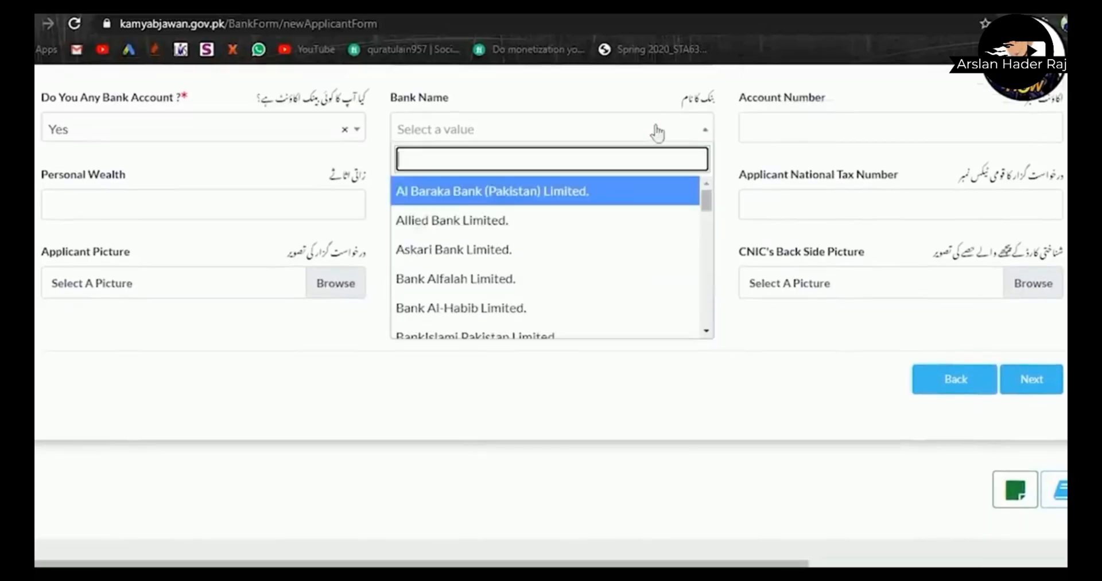
mouse_move(704, 202)
mouse_down()
mouse_move(706, 280)
mouse_move(705, 192)
mouse_move(695, 202)
mouse_up()
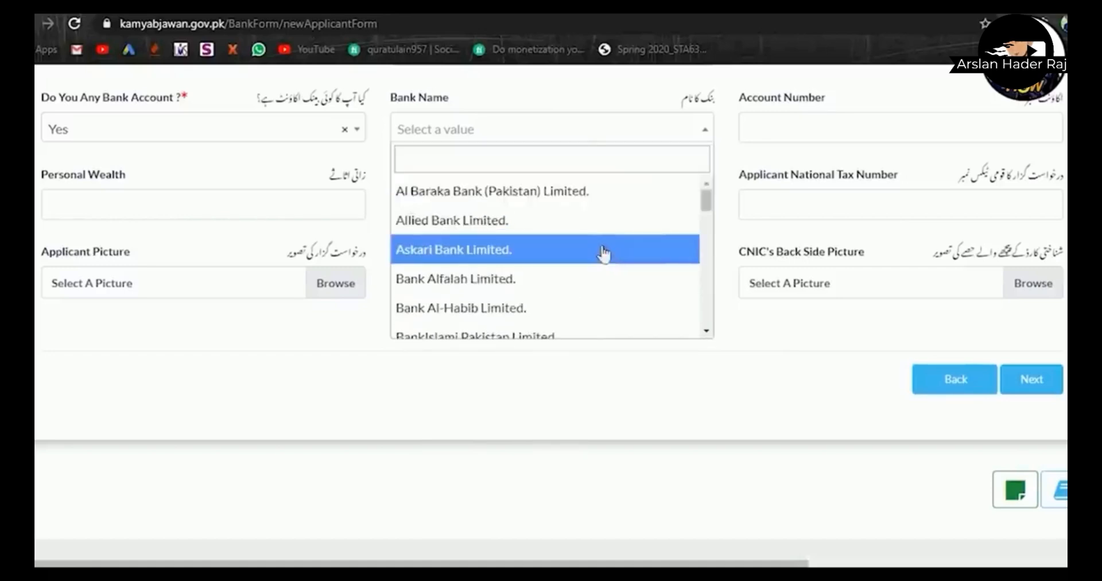
click(603, 251)
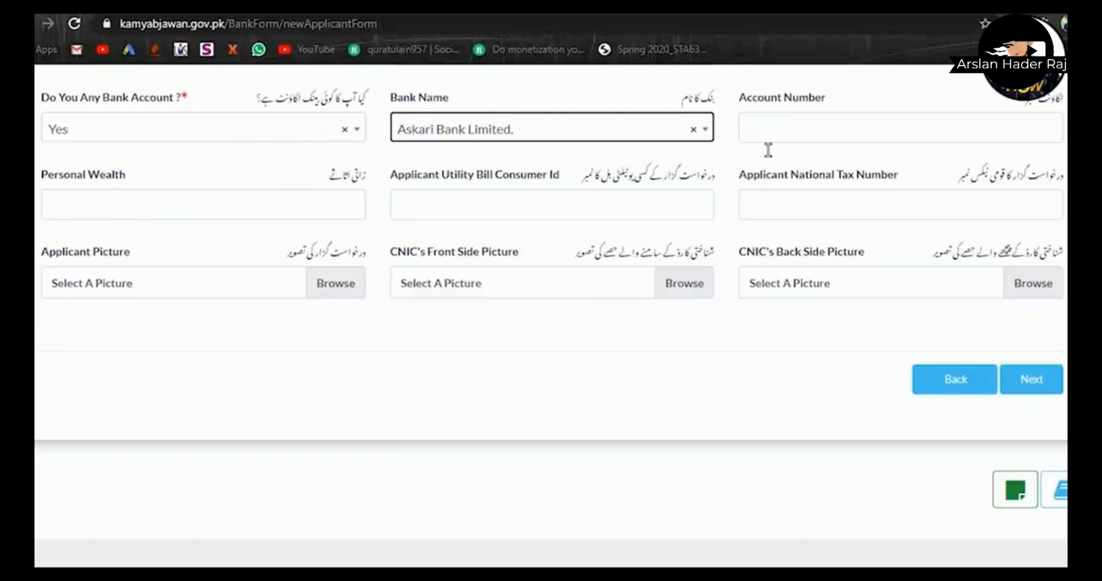
click(578, 141)
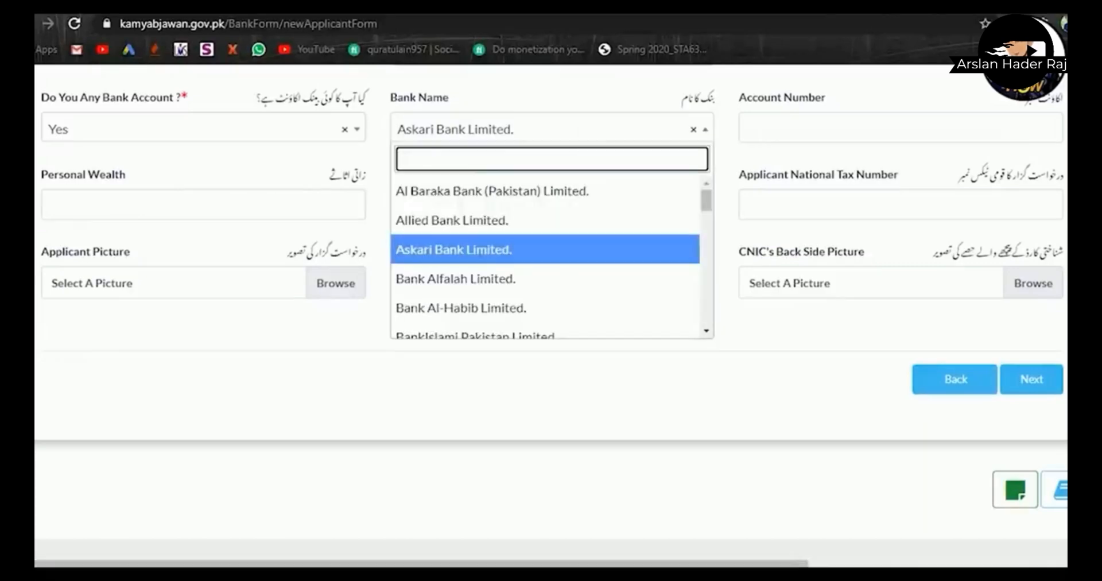
drag(705, 201, 707, 260)
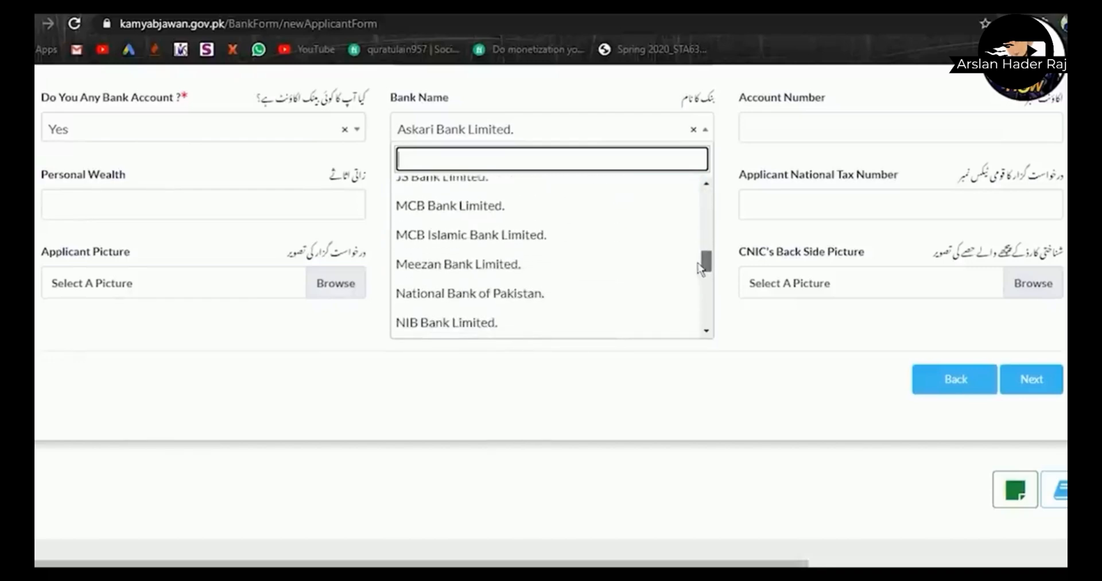
click(647, 257)
click(804, 144)
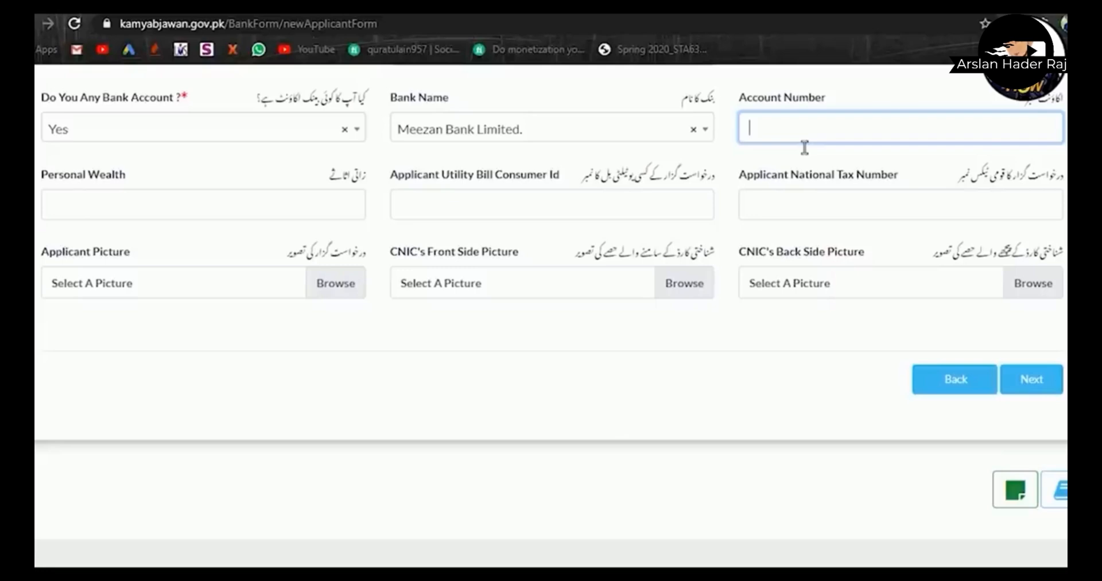
- Enter the bank account number, personal wealth 10,00000, and paste the utility bill consumer ID
click(804, 147)
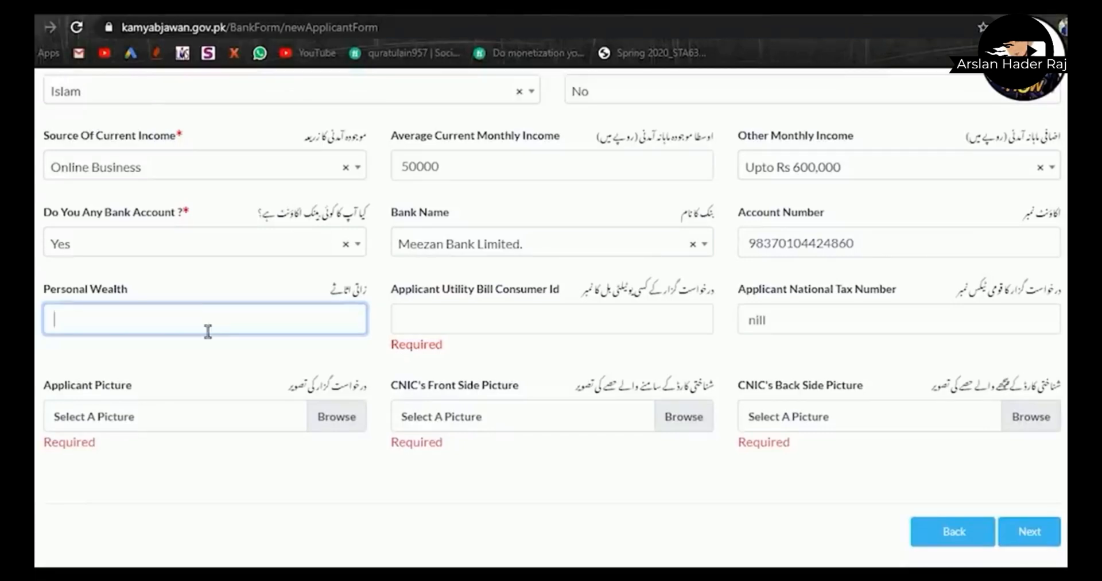
text(10,00000)
key(Tab)
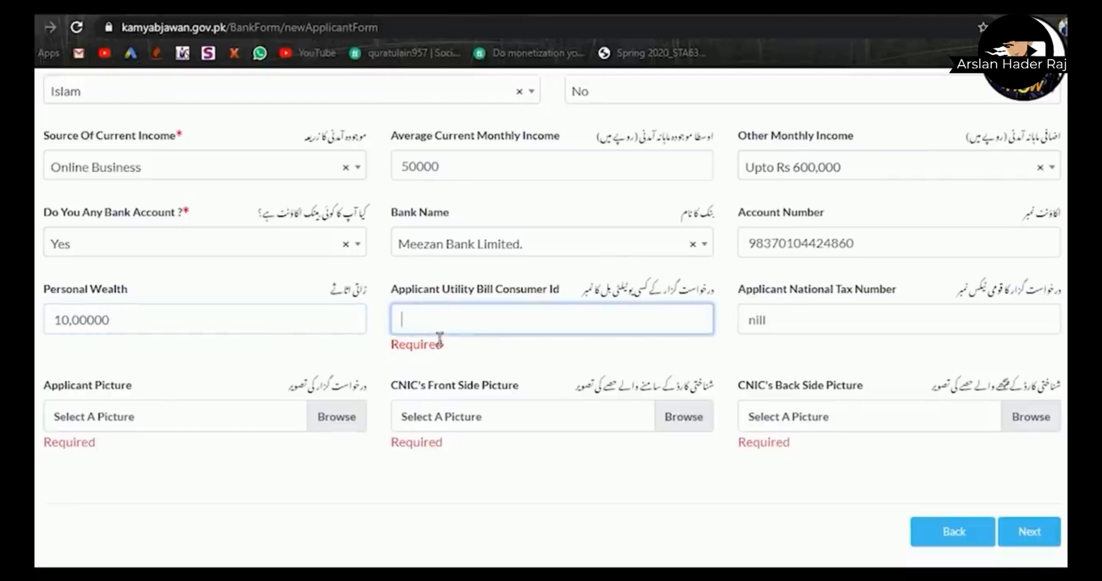
key(ctrl+v)
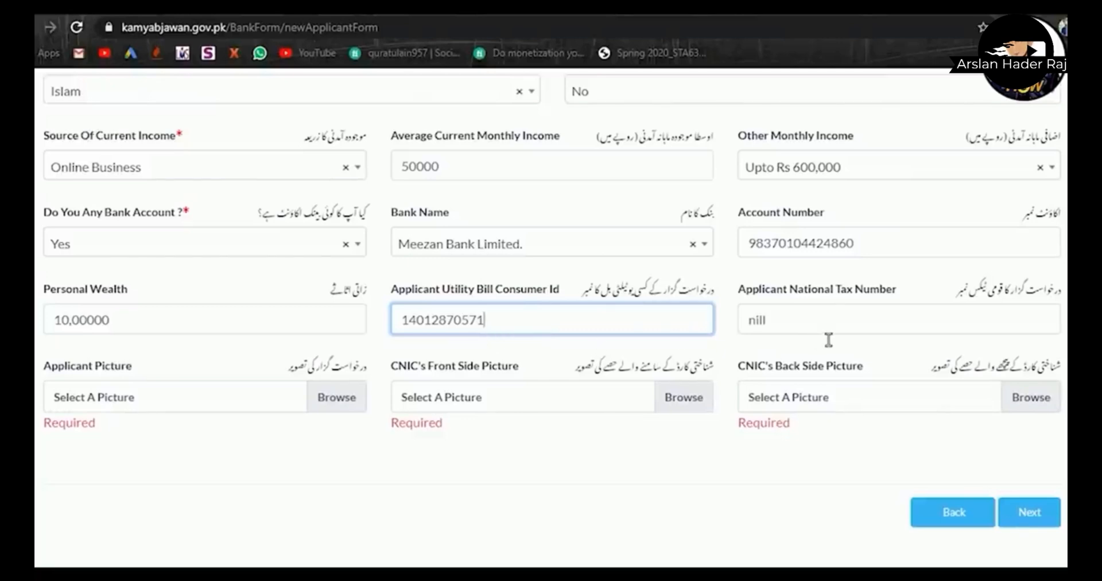
double_click(756, 321)
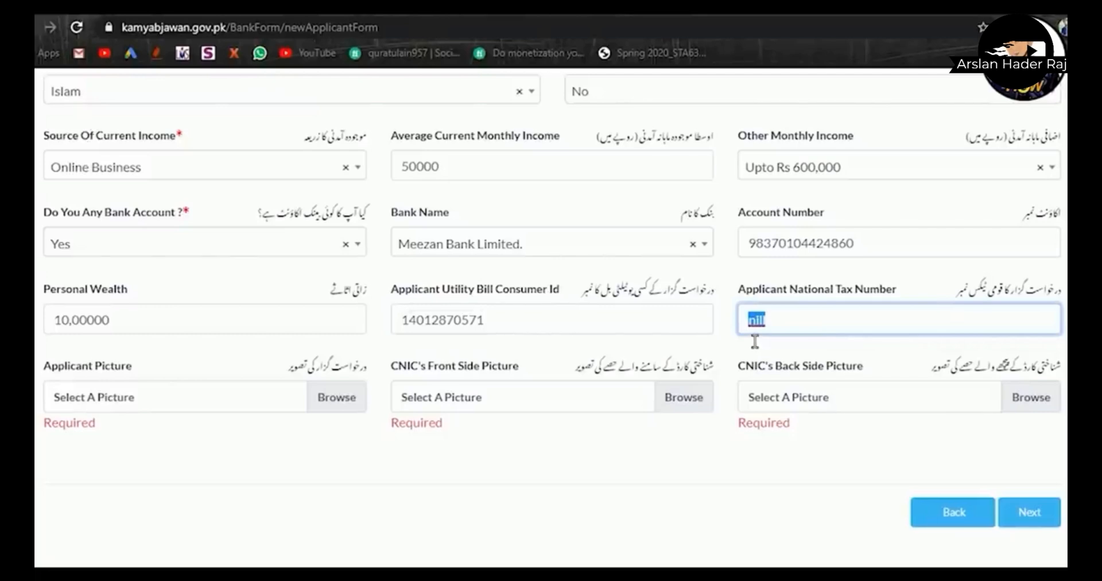
click(792, 339)
- Attach DSC_890777.jpg from the Desktop as the applicant picture
click(322, 402)
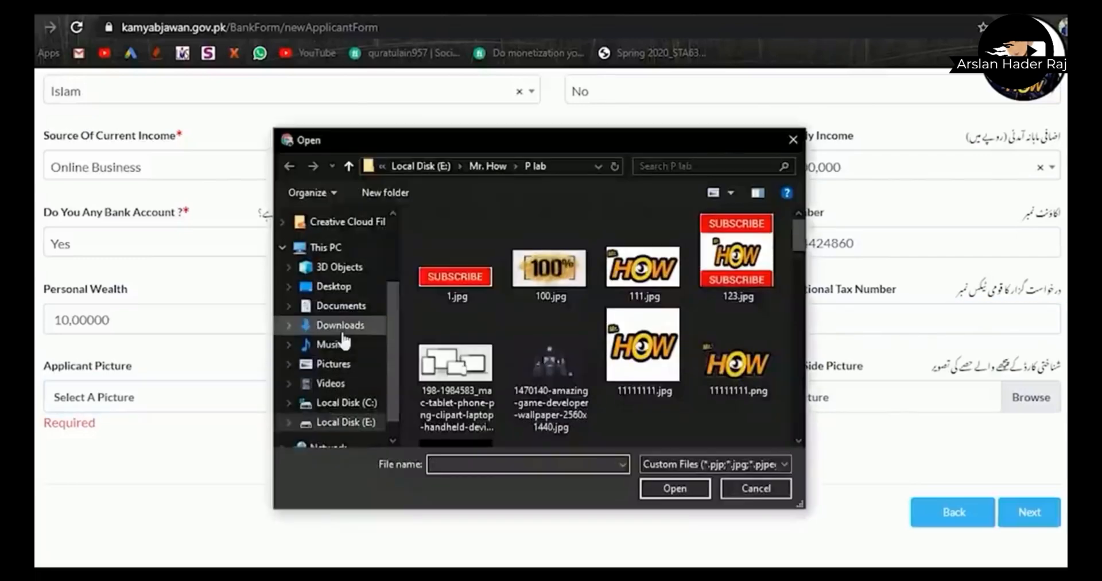
click(322, 286)
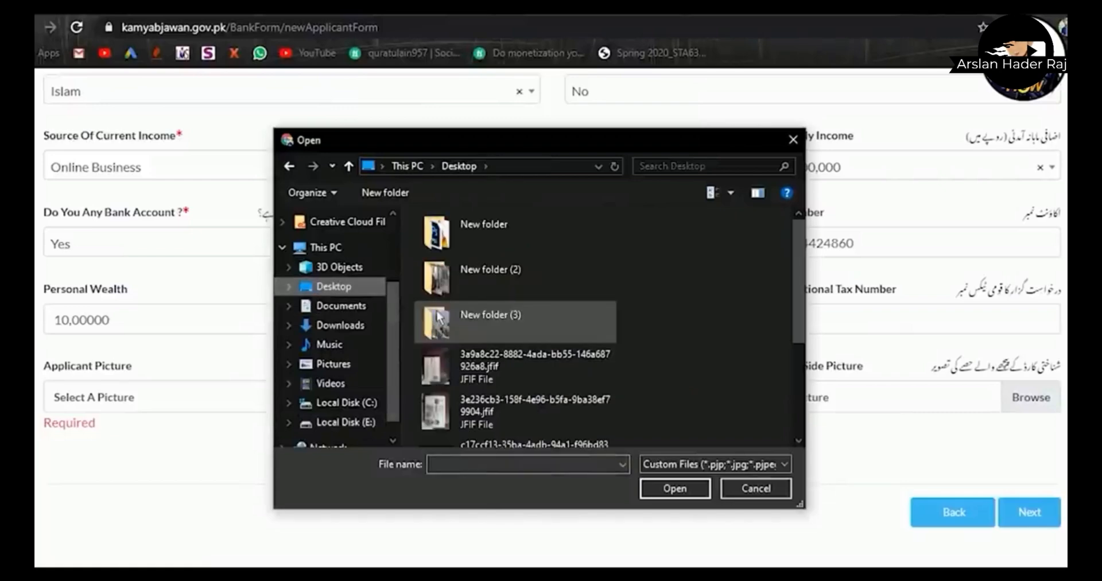
scroll(797, 249, down, 2)
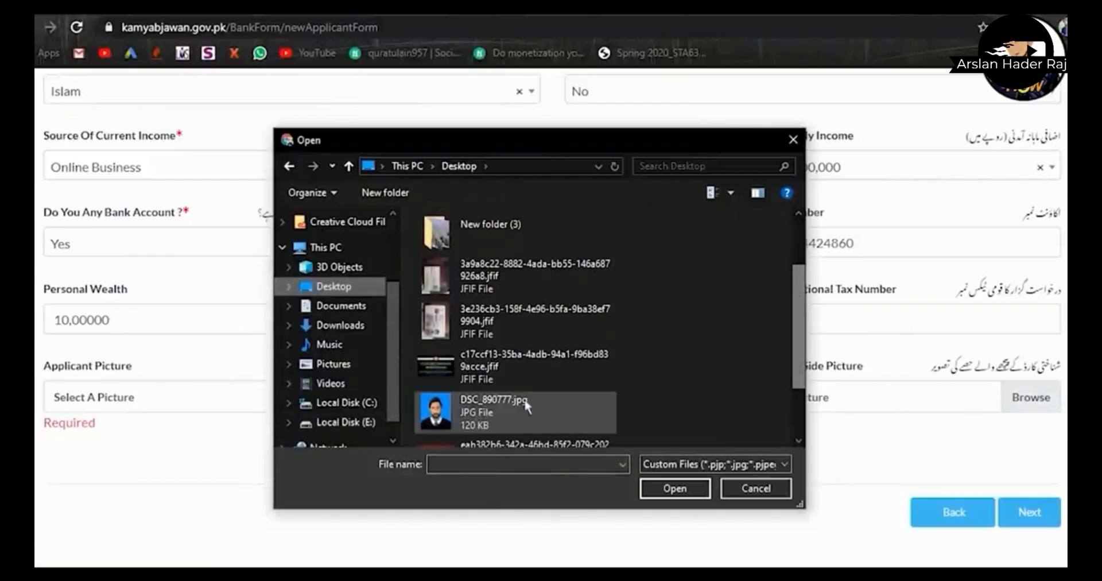
click(505, 402)
click(675, 489)
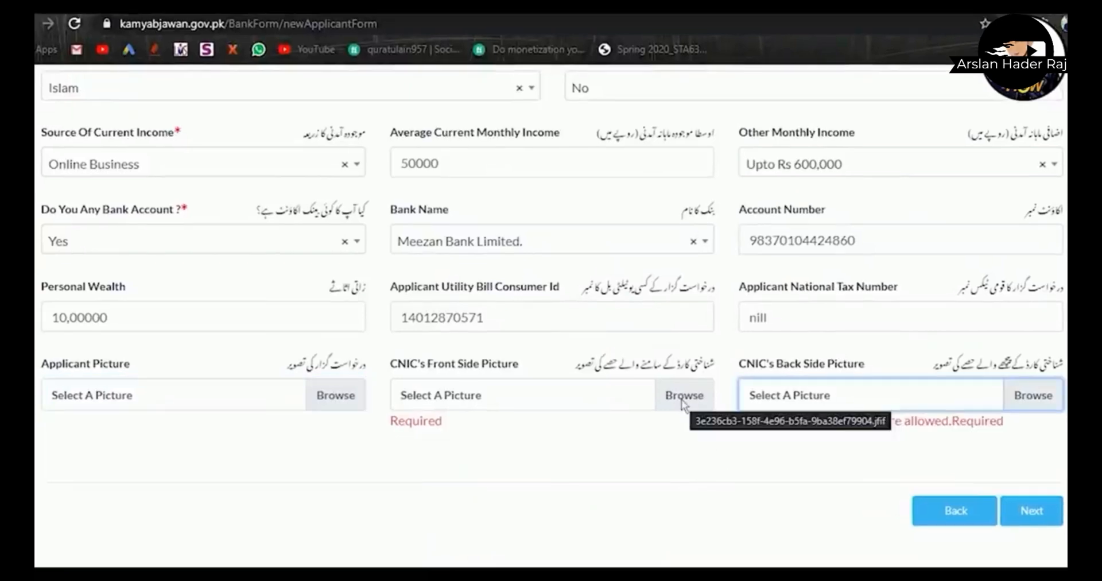
- Attach the CNIC front and back images, then continue to the qualifications section
click(681, 397)
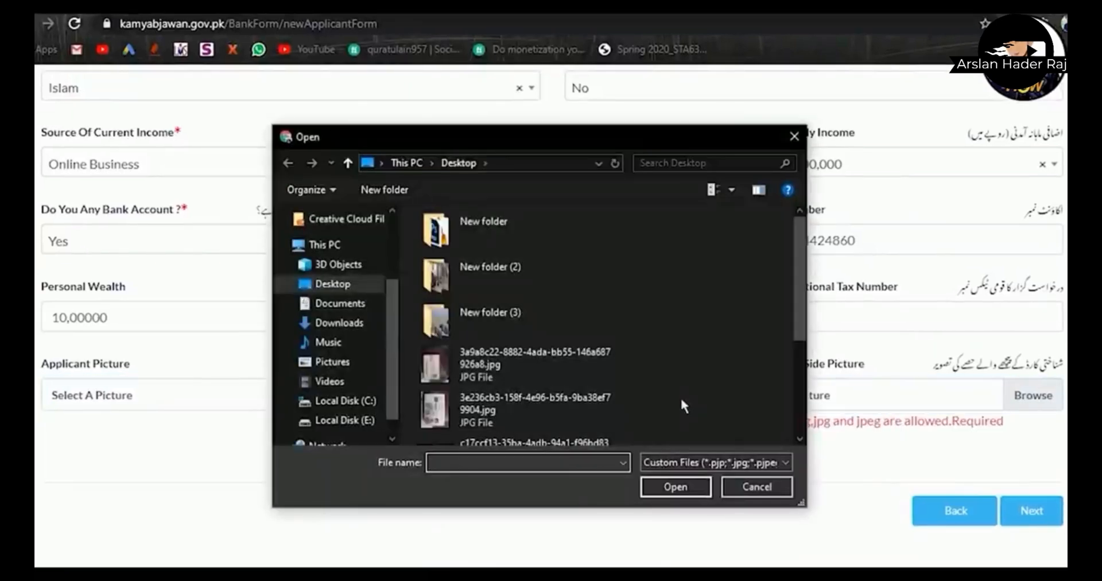
click(520, 411)
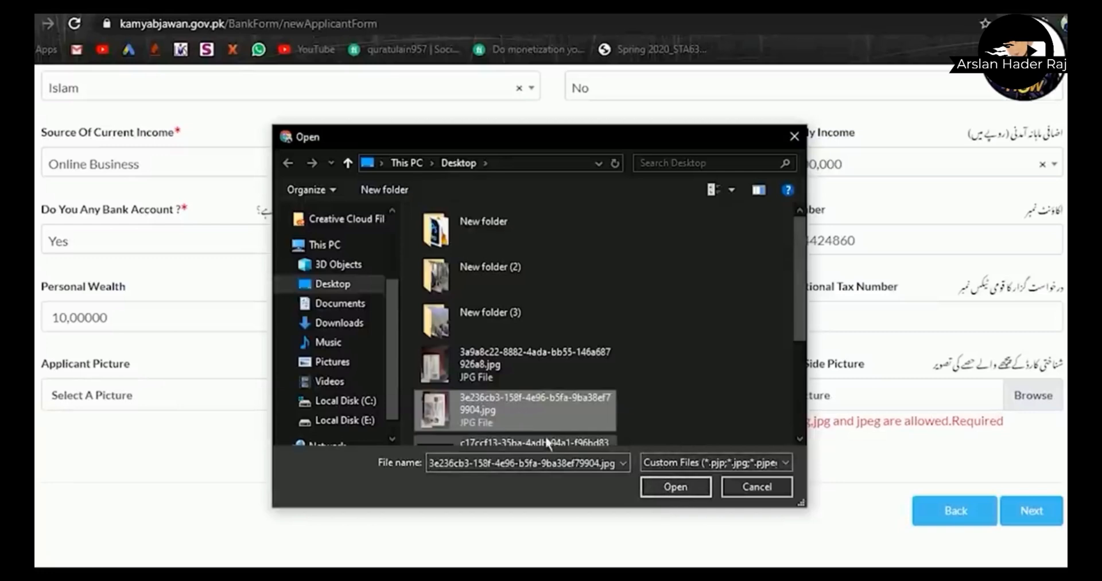
click(660, 486)
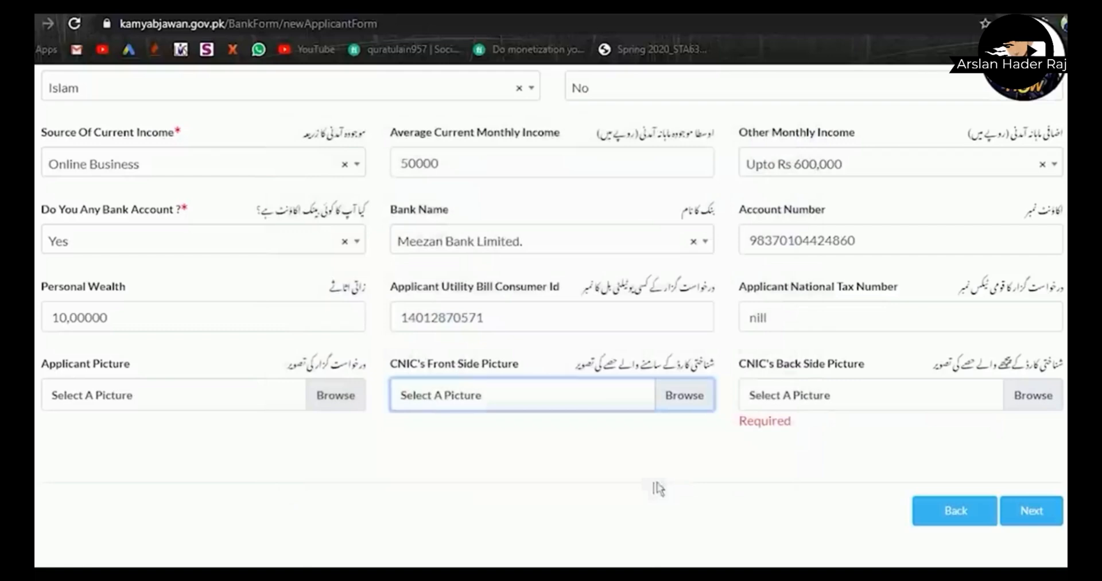
click(1024, 400)
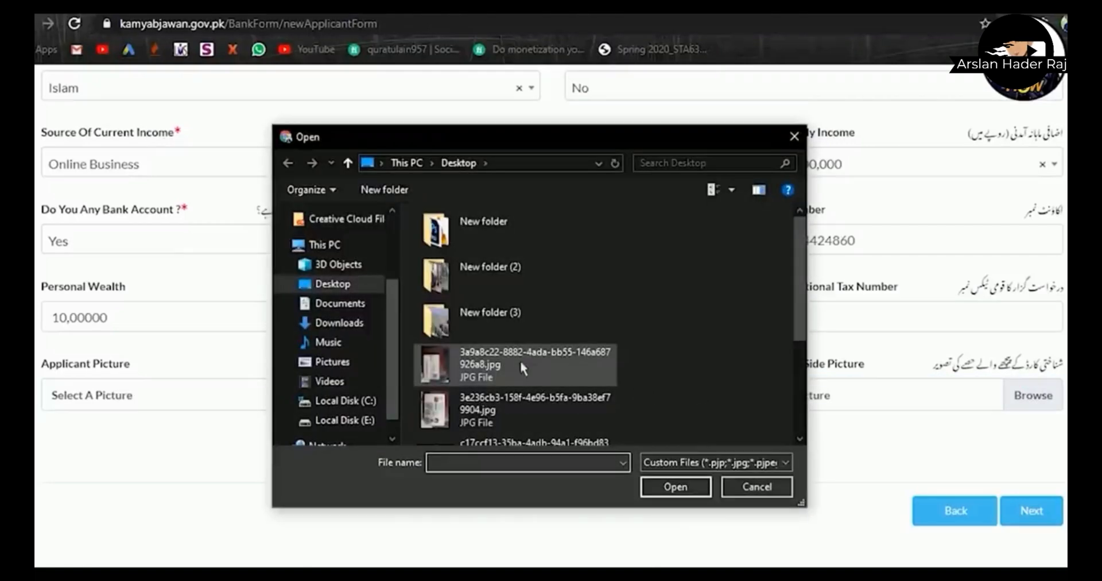
click(508, 363)
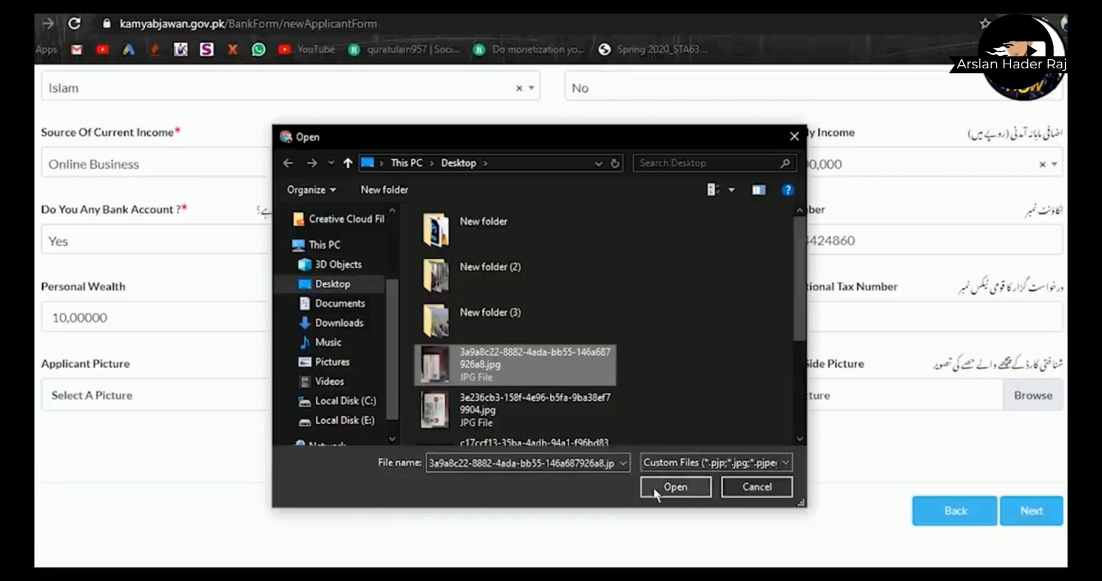
click(653, 485)
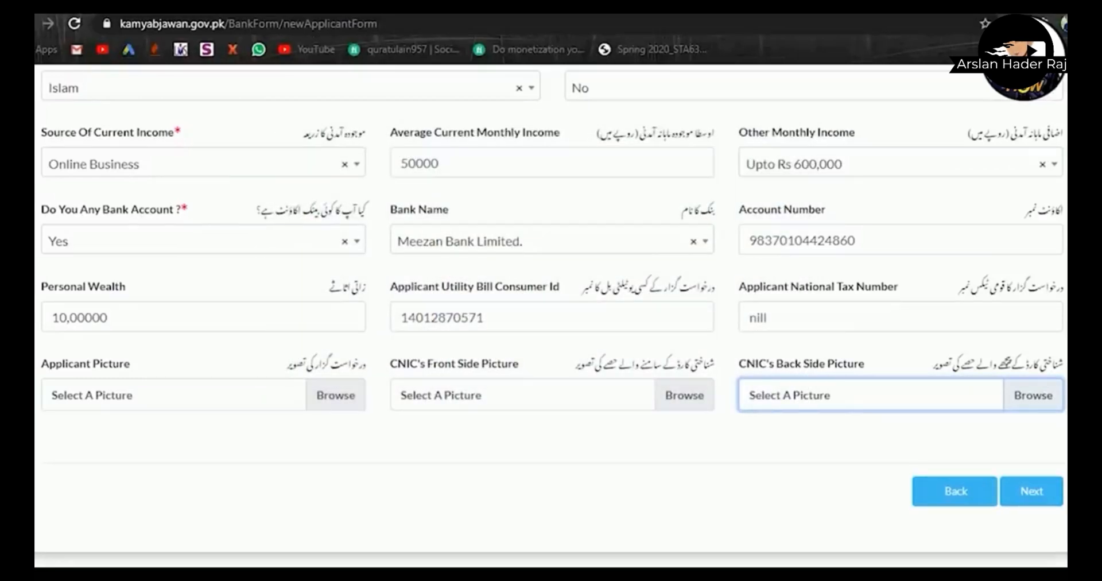
click(1031, 491)
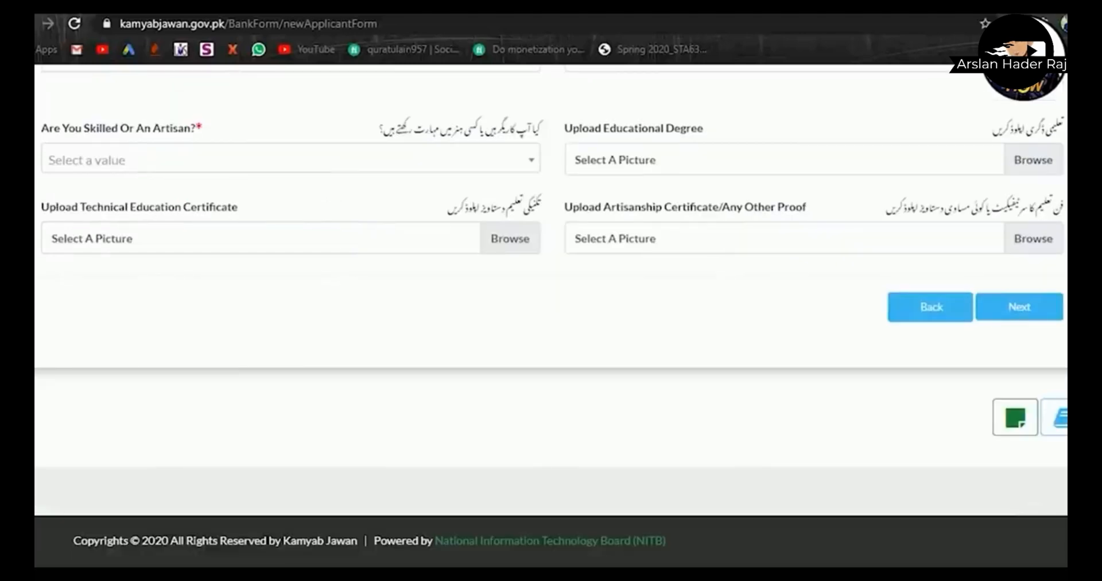
- Set the education level to Masters Degree
scroll(551, 316, up, 3)
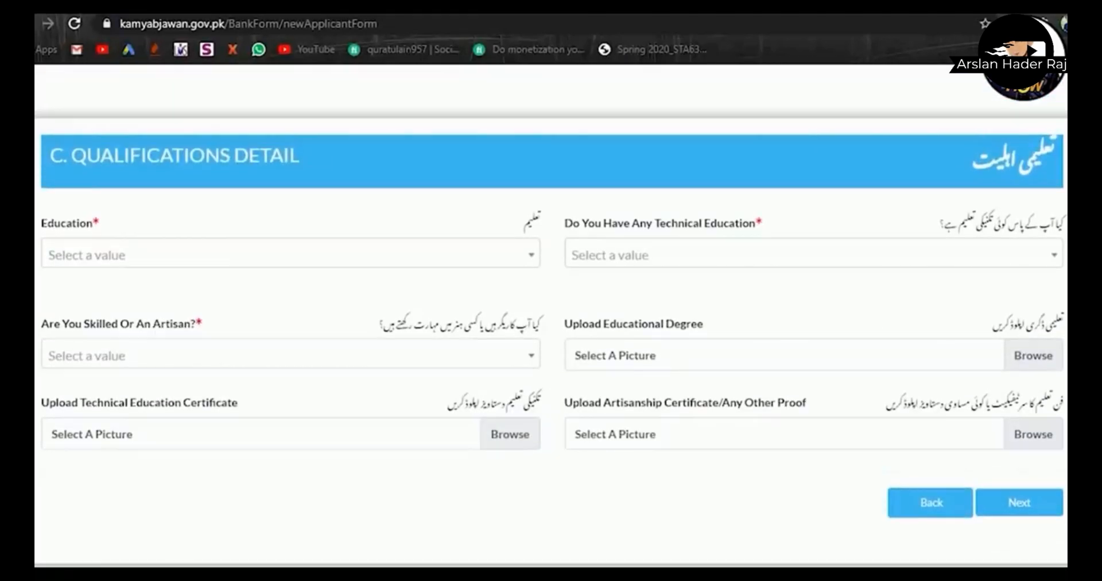
click(502, 257)
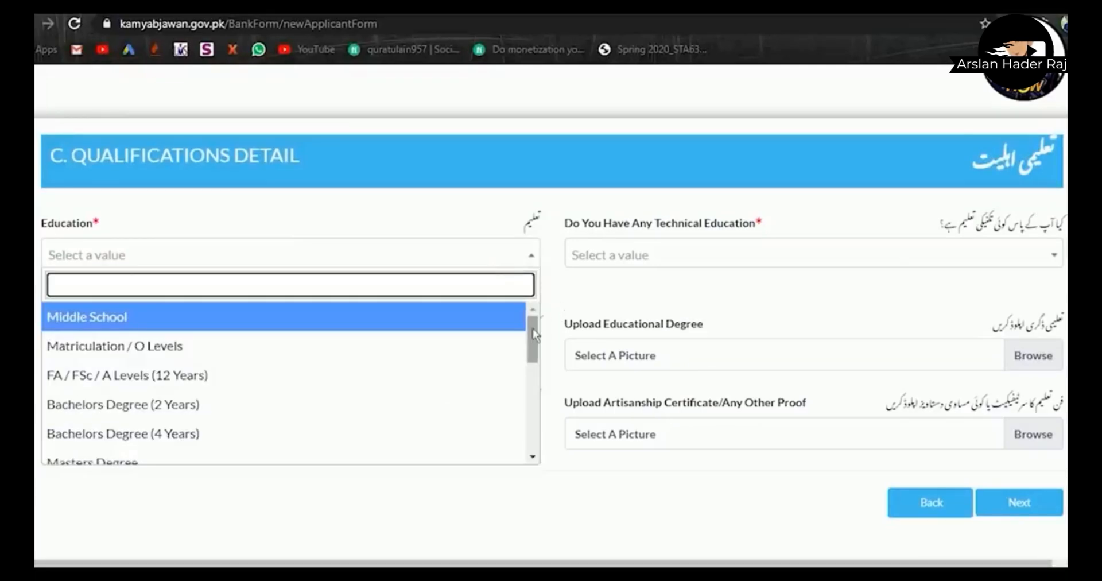
drag(534, 328, 532, 358)
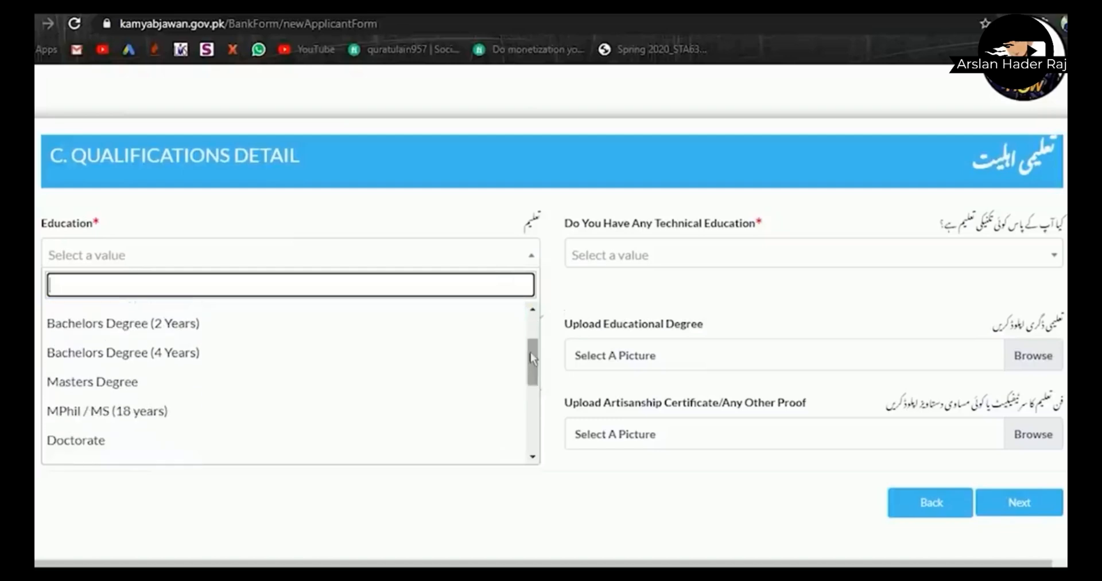
click(366, 397)
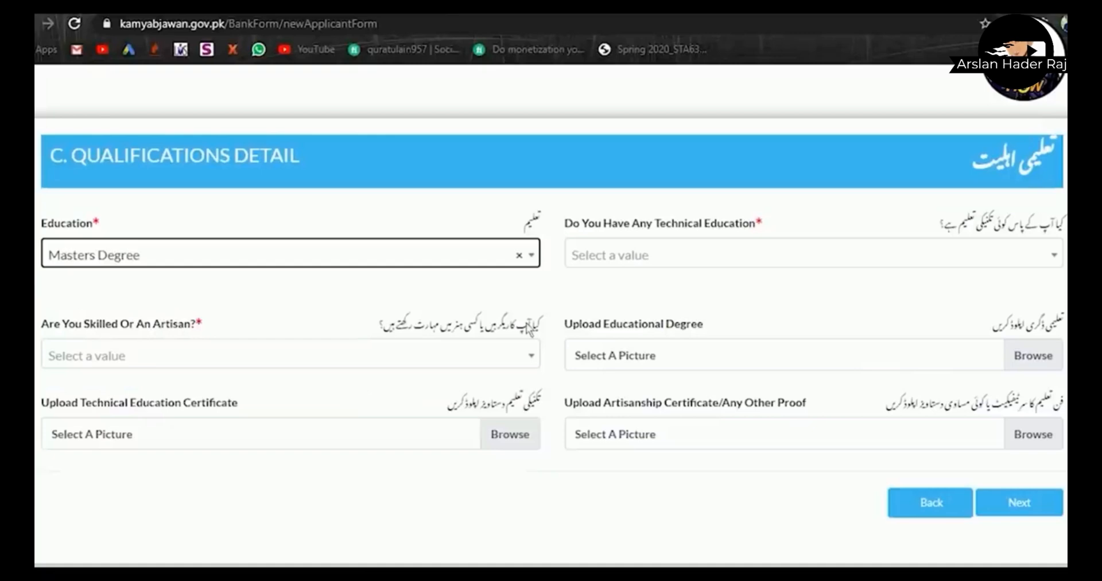
- Choose Other as the technical education
click(684, 259)
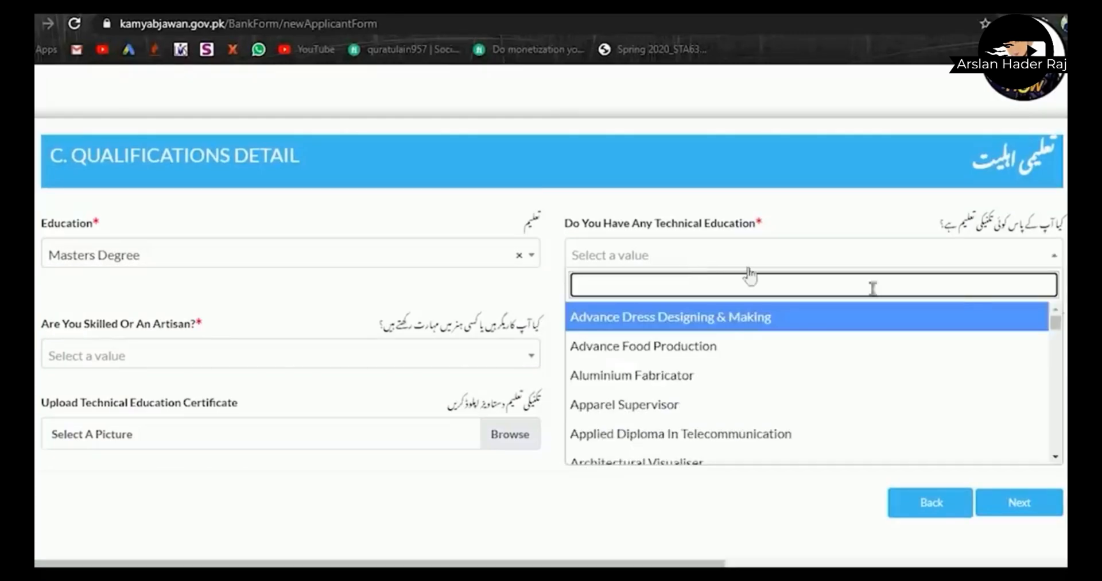
scroll(1028, 337, down, 1)
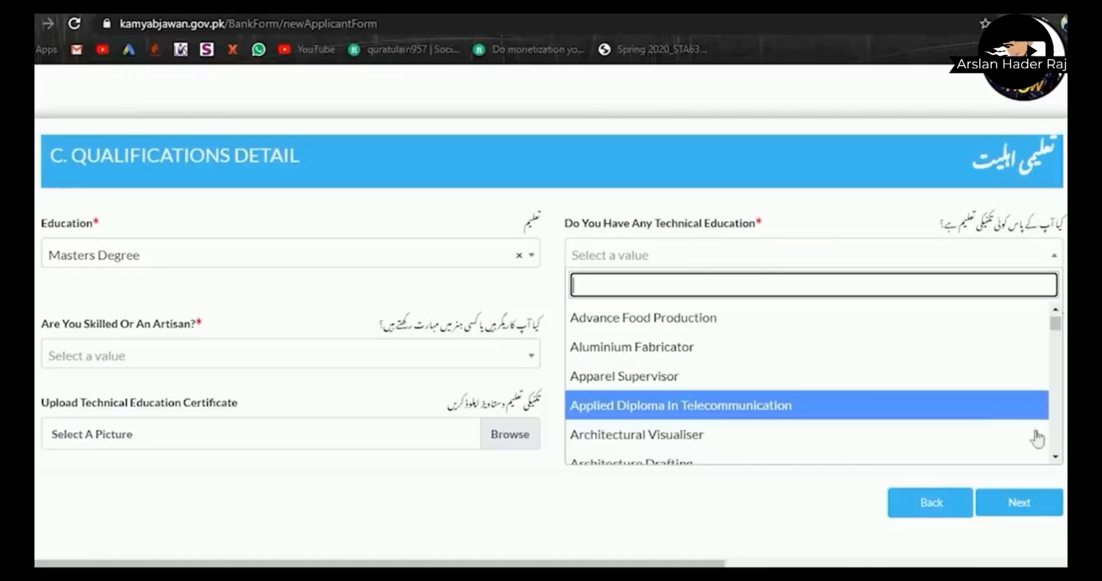
click(1055, 457)
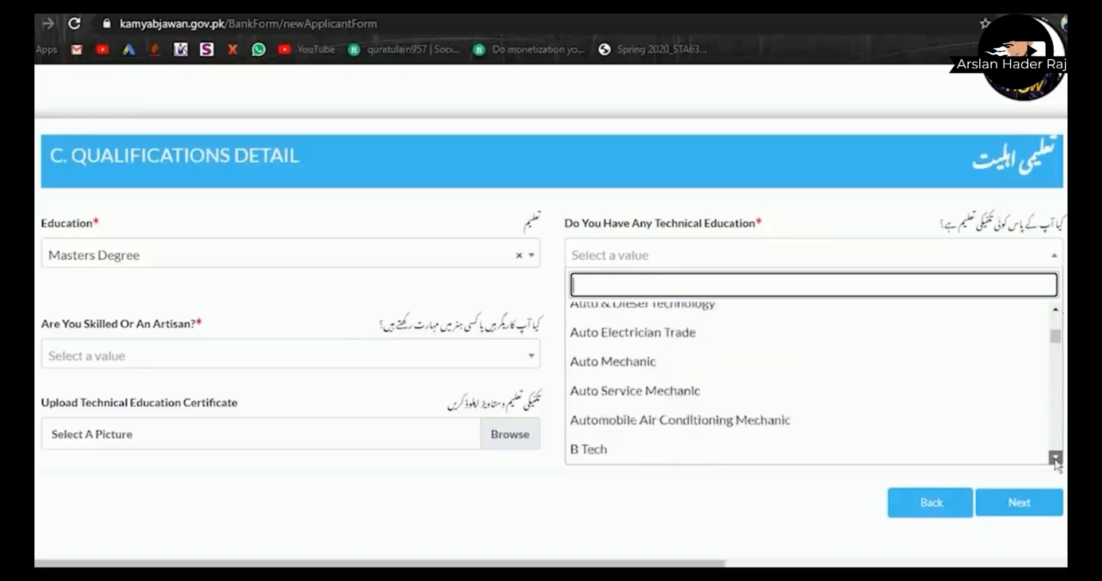
click(1055, 458)
click(1055, 458)
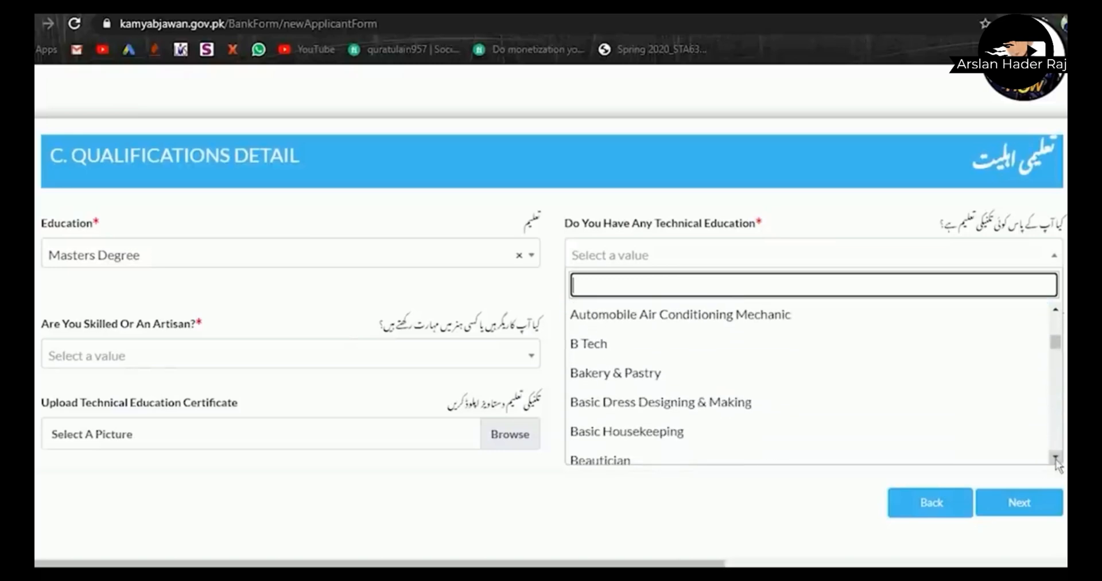
click(1055, 457)
click(1055, 458)
click(1055, 457)
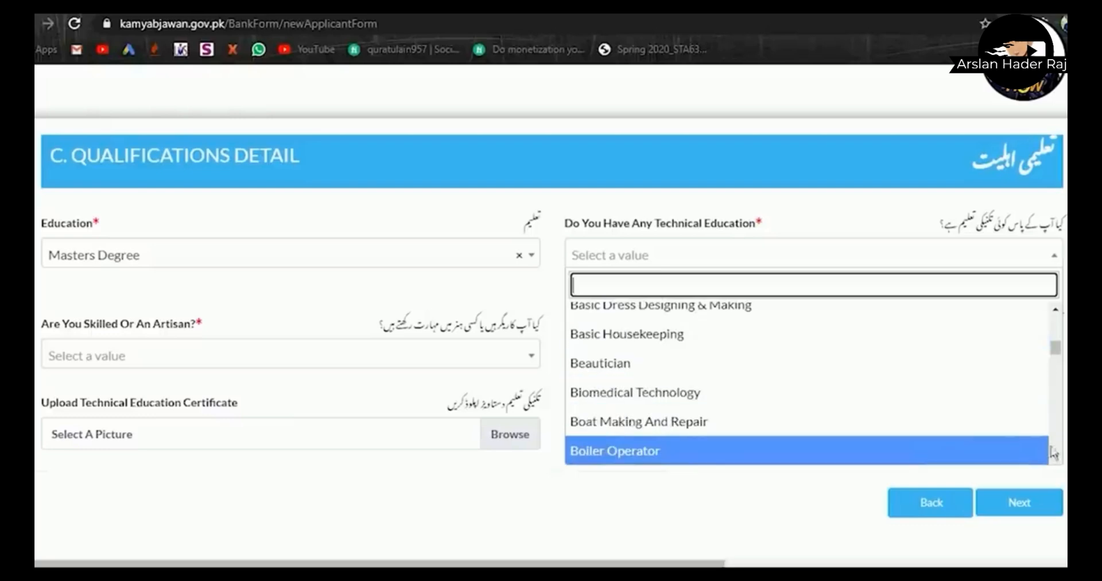
click(1055, 457)
click(1055, 457)
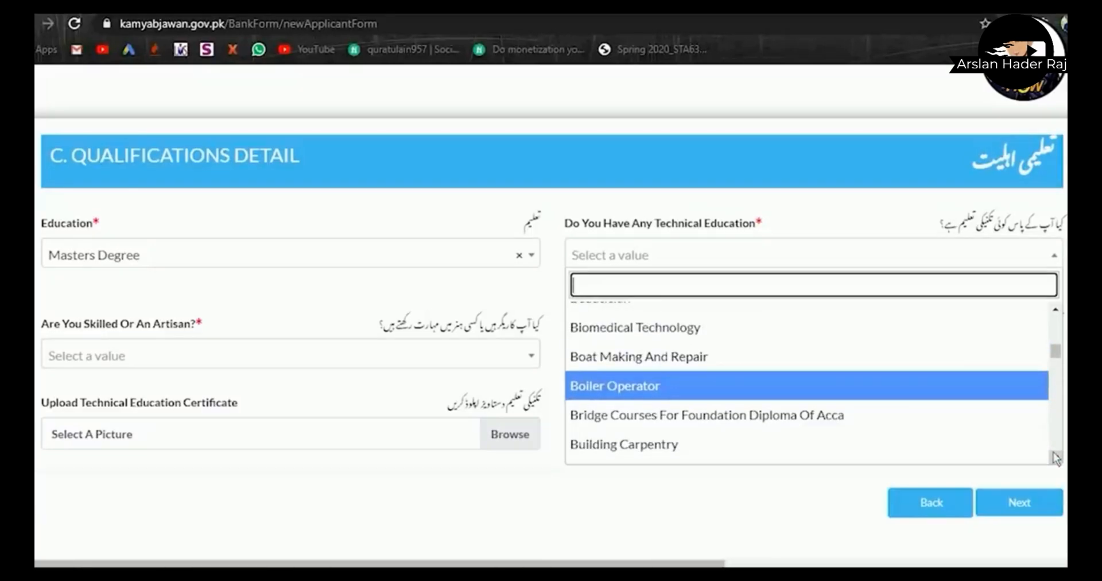
click(1054, 454)
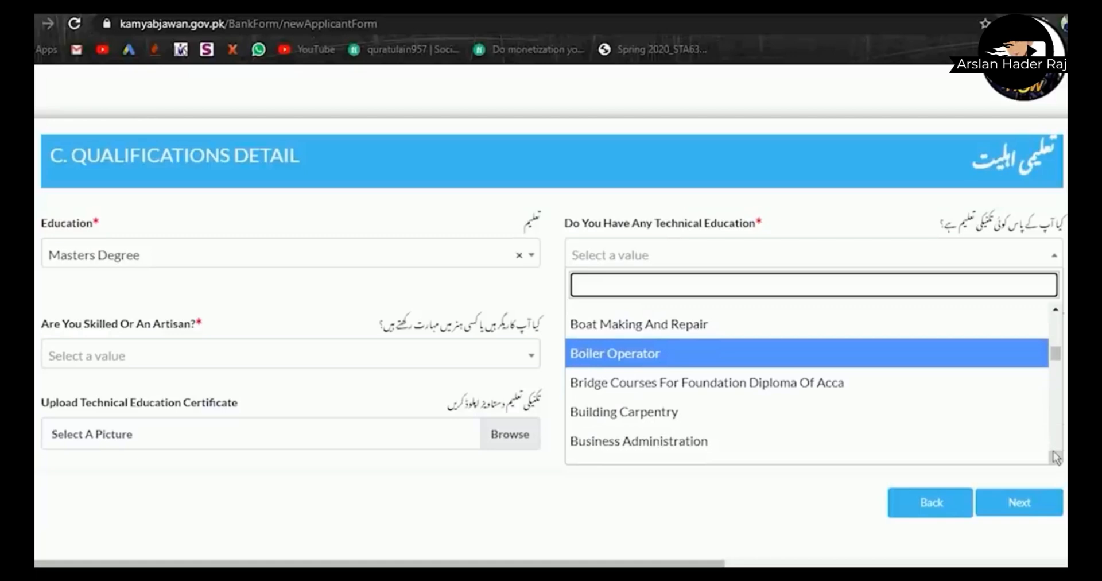
click(1053, 450)
drag(1057, 364, 1055, 443)
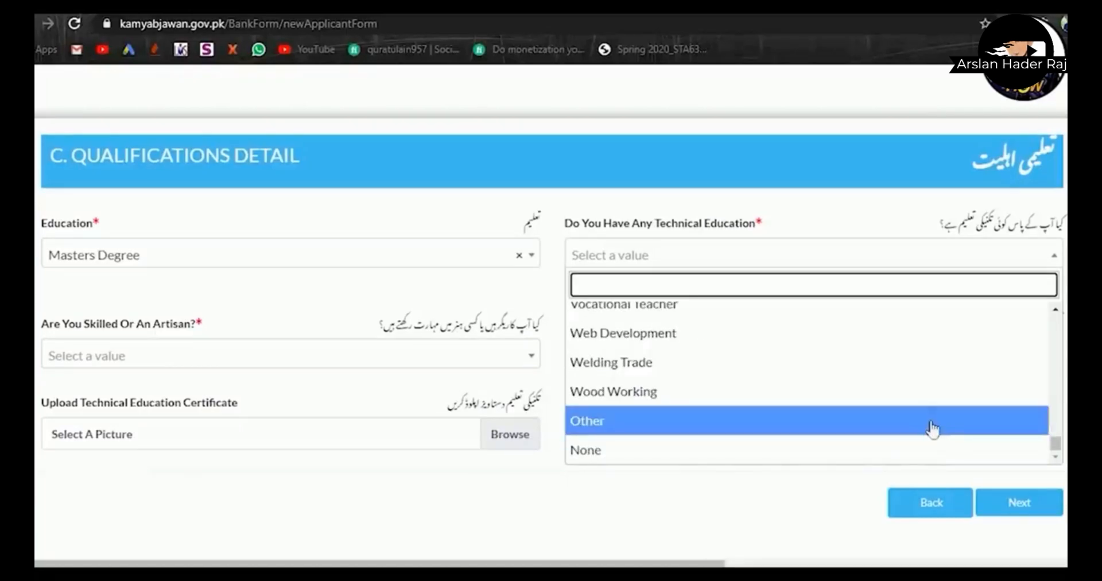
click(932, 428)
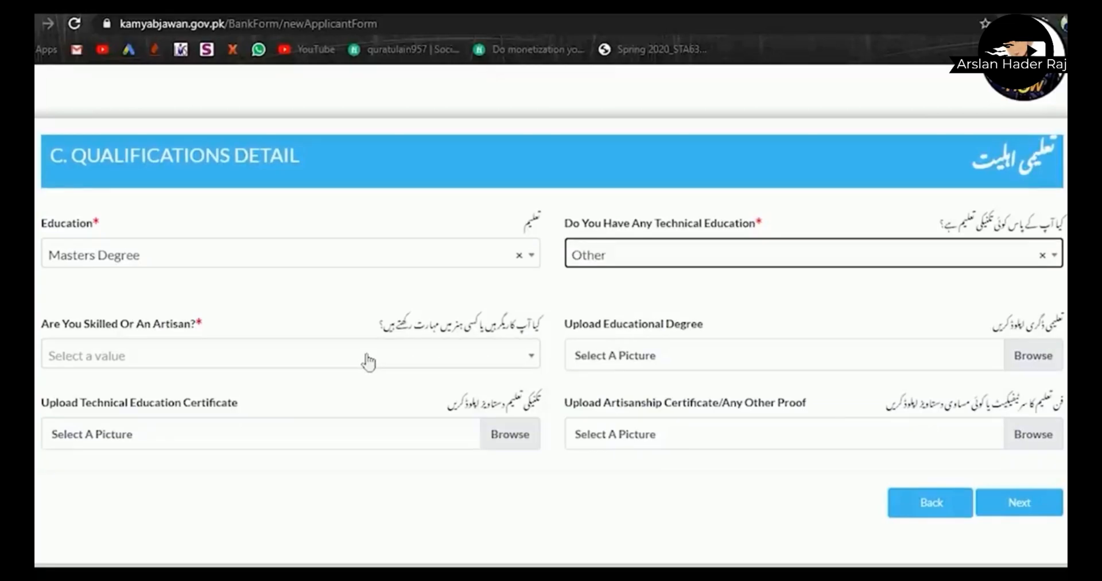
- Select Computer Skills as the applicant's skilled/artisan trade
click(399, 367)
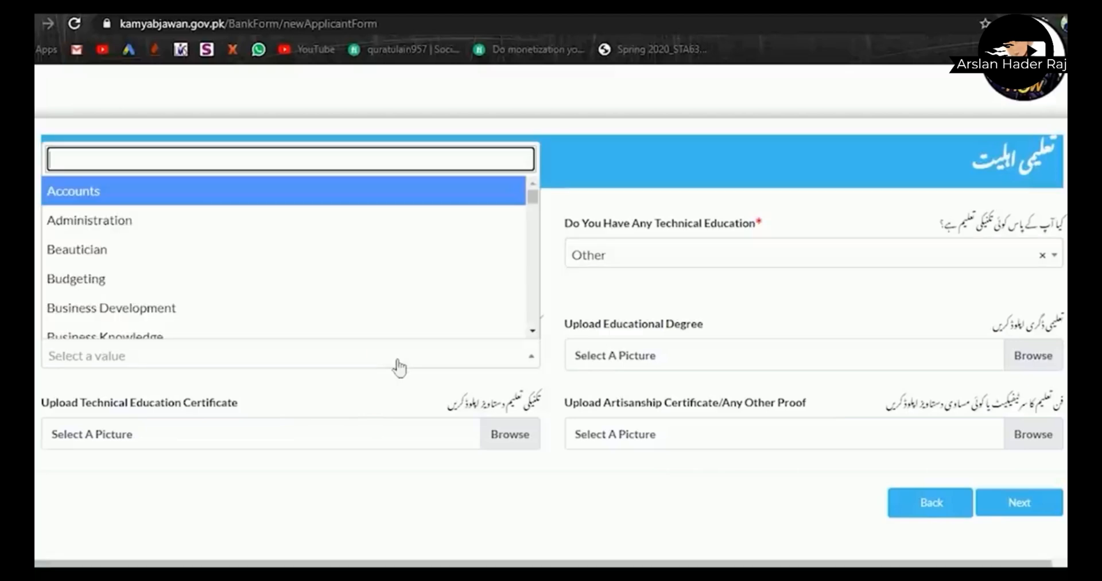
drag(535, 196, 536, 197)
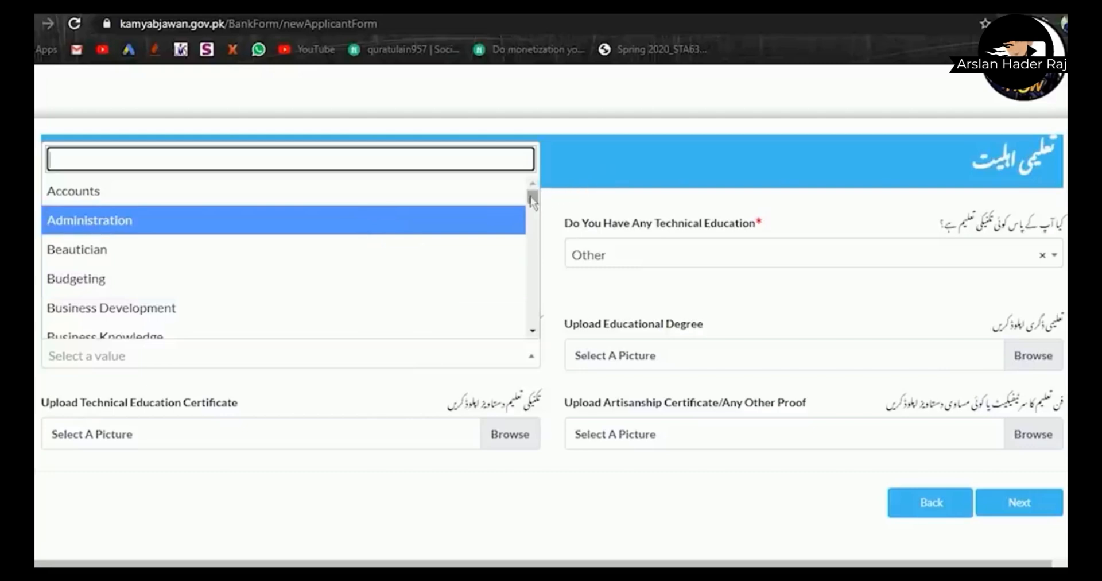
drag(533, 200, 534, 210)
mouse_move(533, 206)
mouse_down()
mouse_move(536, 248)
mouse_move(537, 218)
mouse_up()
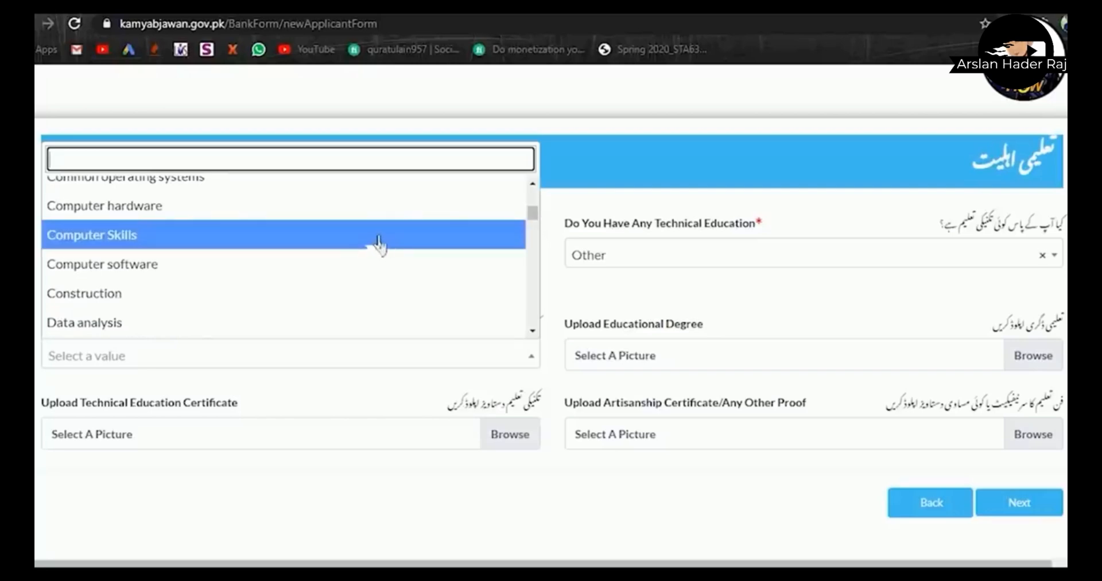
click(363, 241)
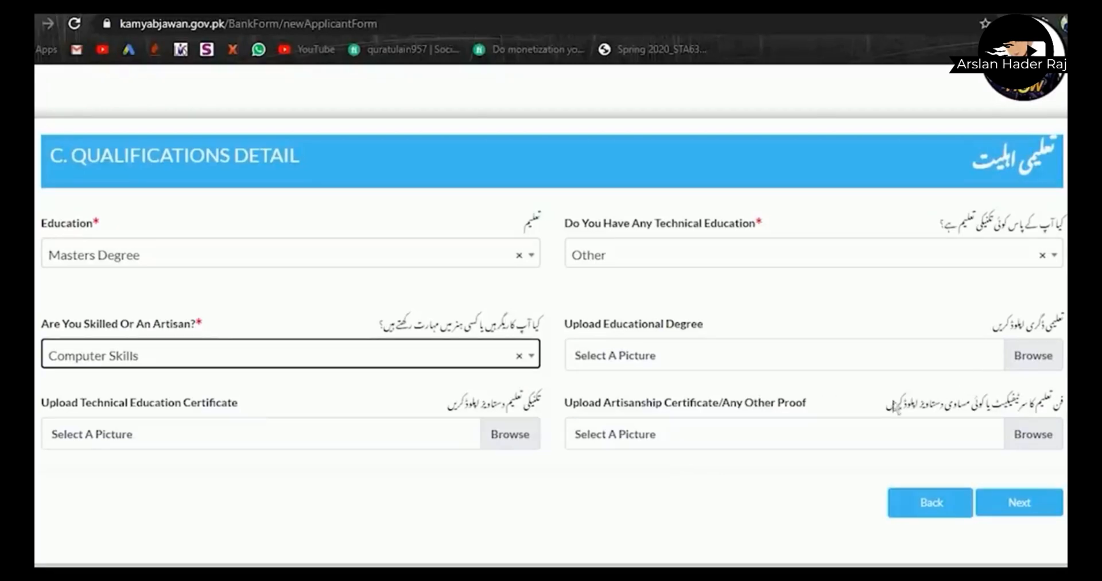
- Attach 'Experience Letter-page-001 copy.jpg' from E:\Documents\Bank Documents as the educational degree
click(1029, 357)
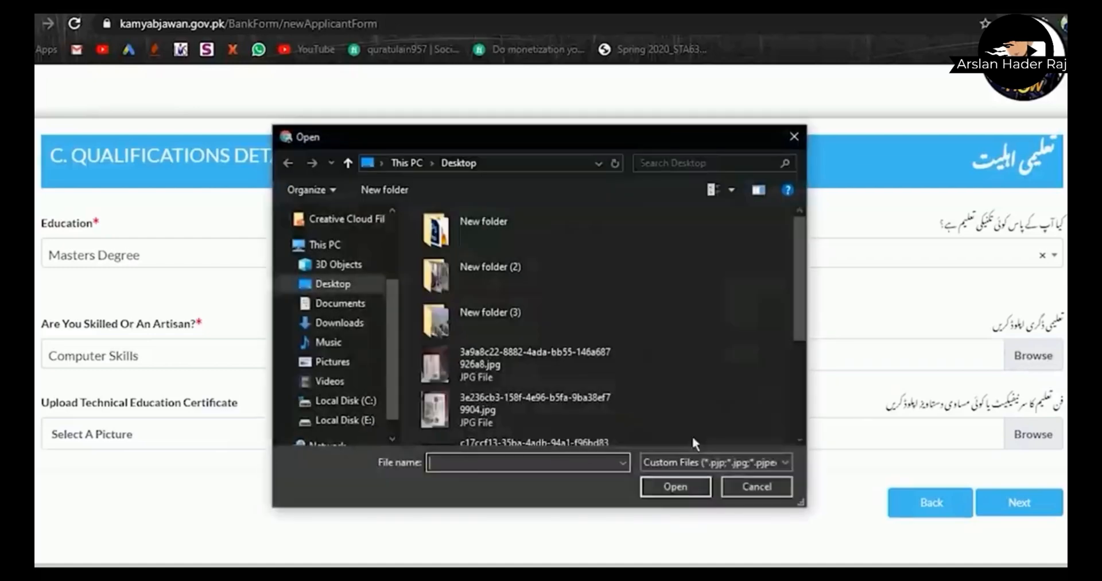
click(344, 420)
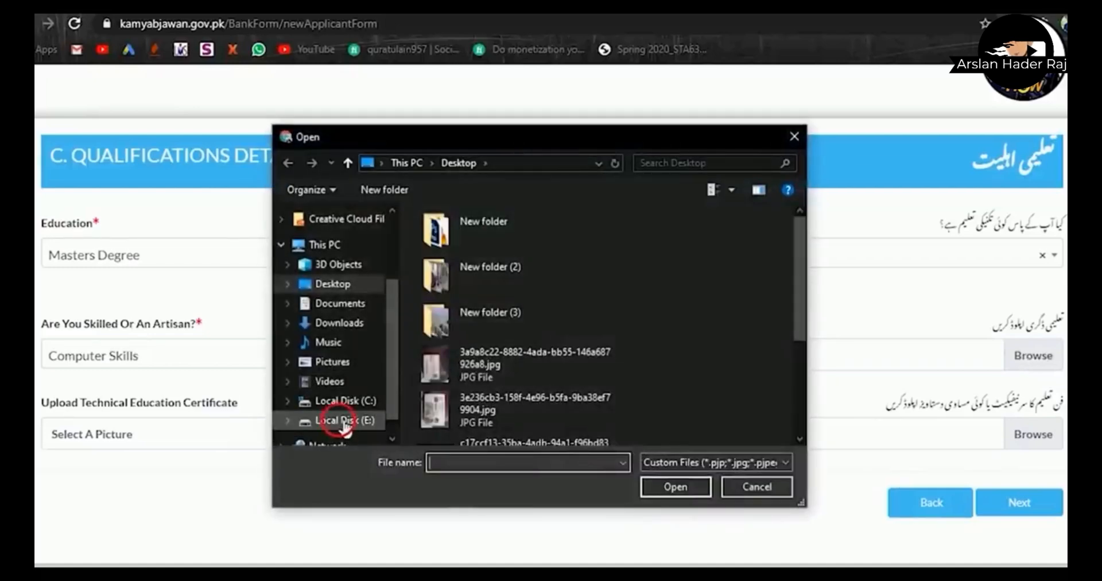
double_click(454, 253)
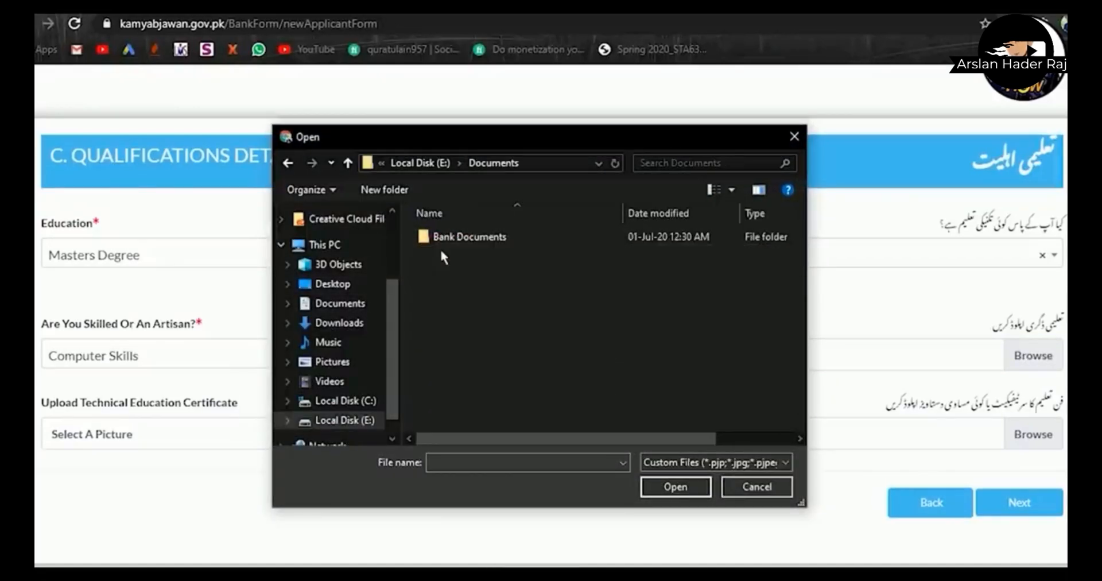
double_click(435, 240)
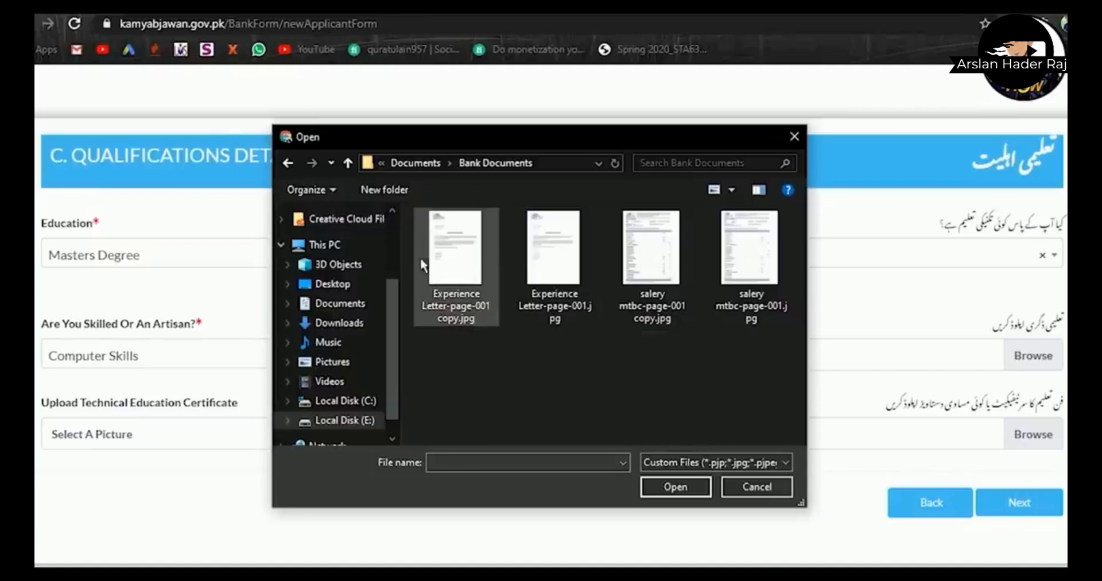
click(448, 280)
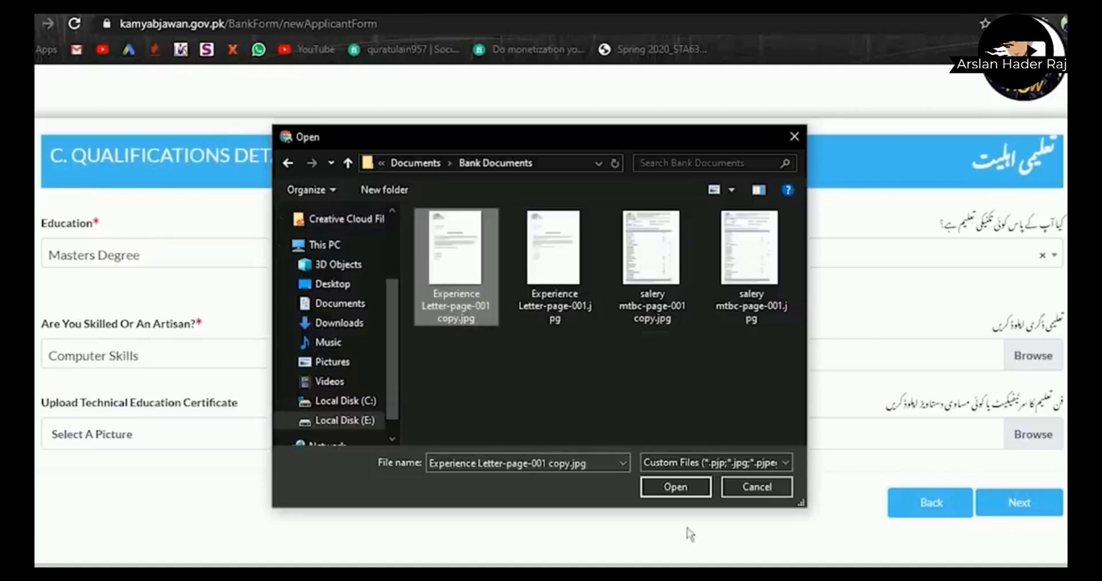
click(657, 491)
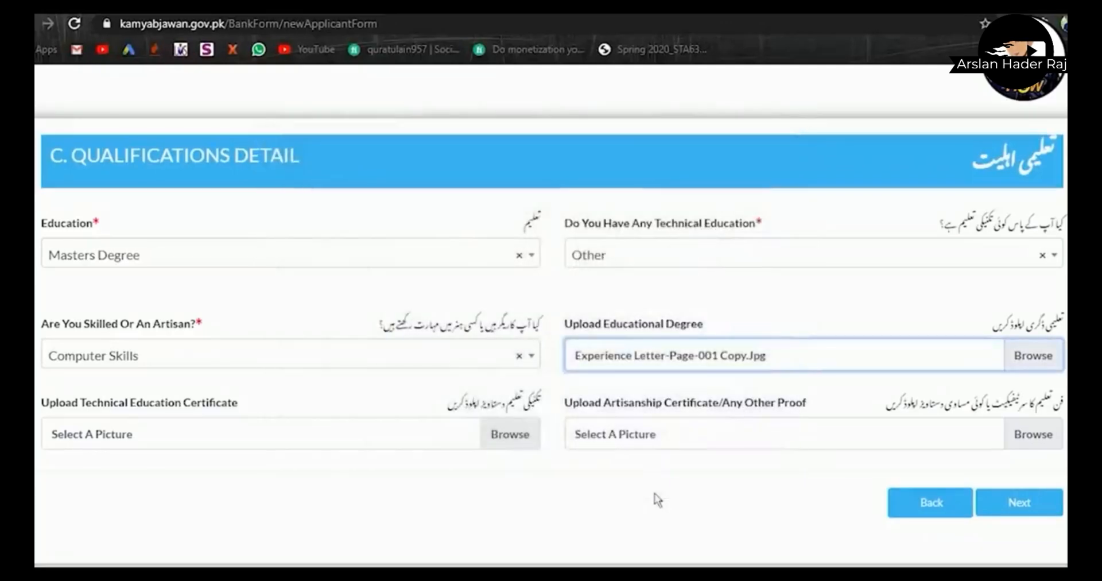
- Attach Experience Letter-page-001.jpg and 'salery mtbc-page-001 copy.jpg' as certificate and artisanship proof, then continue
click(512, 436)
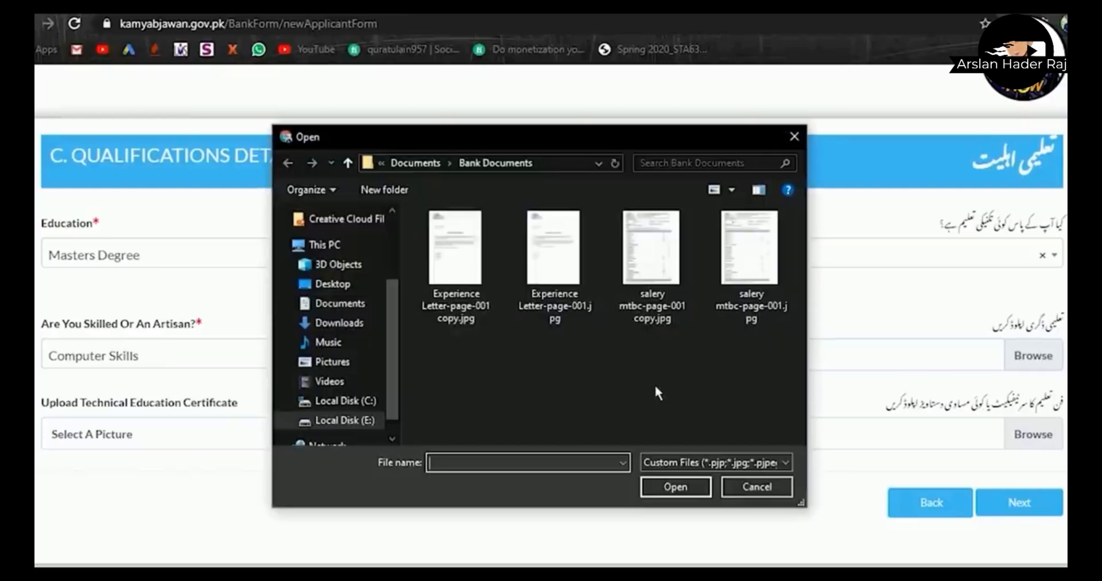
click(555, 299)
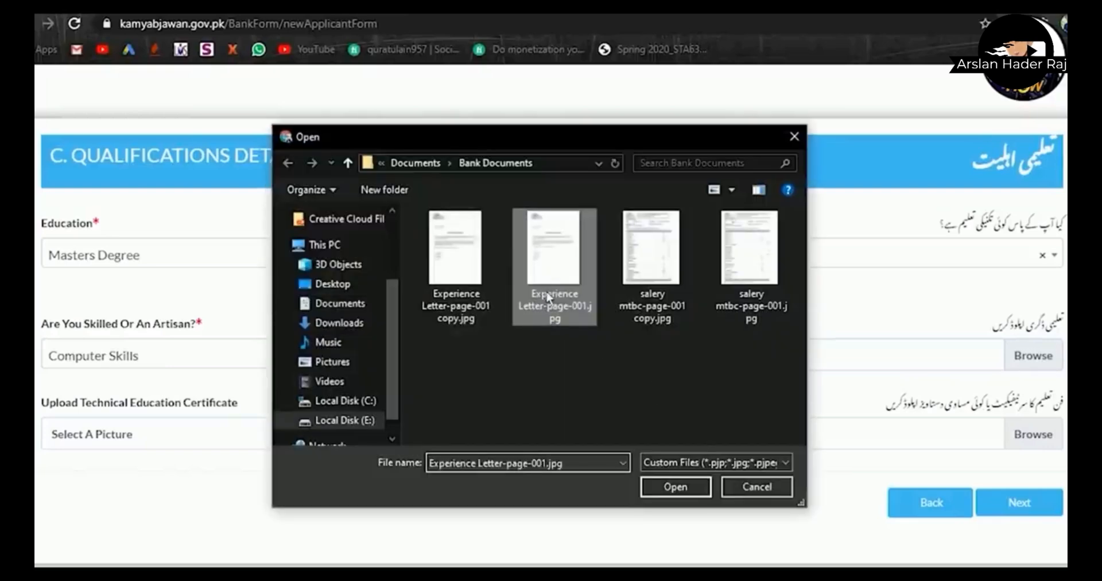
click(671, 487)
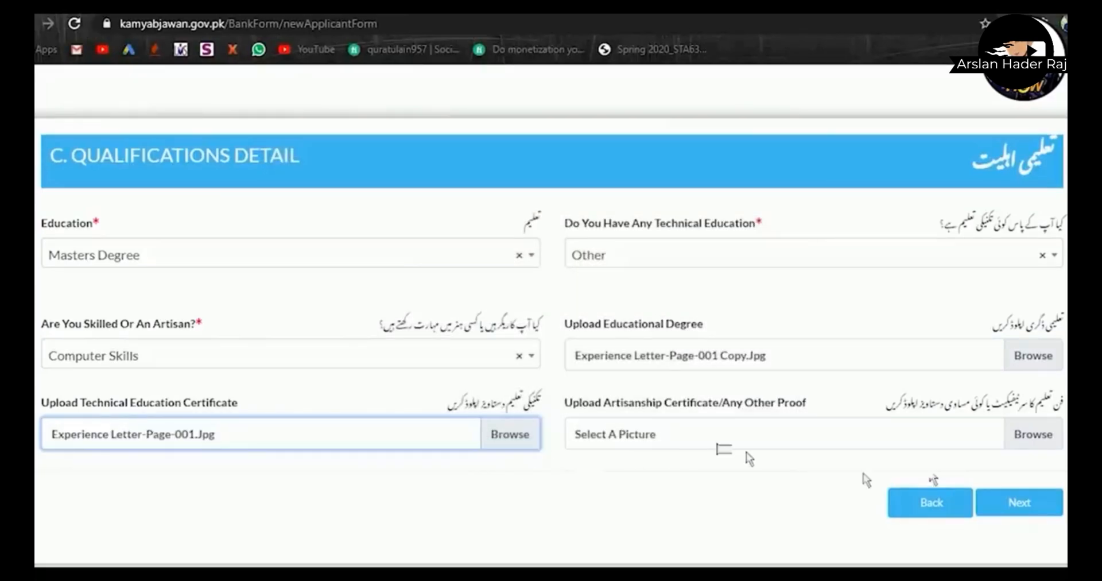
click(1039, 439)
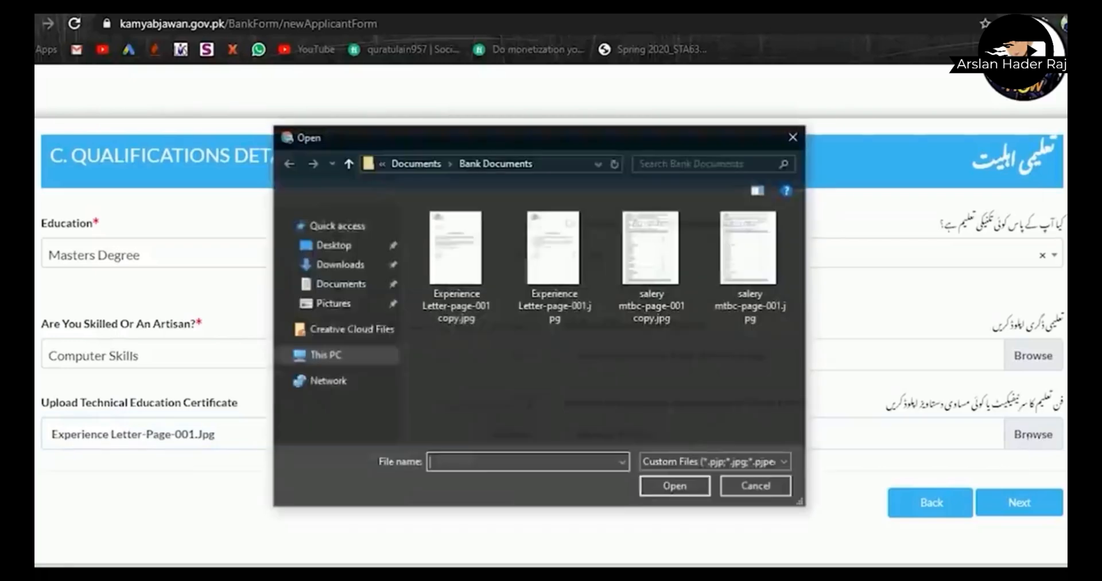
click(684, 283)
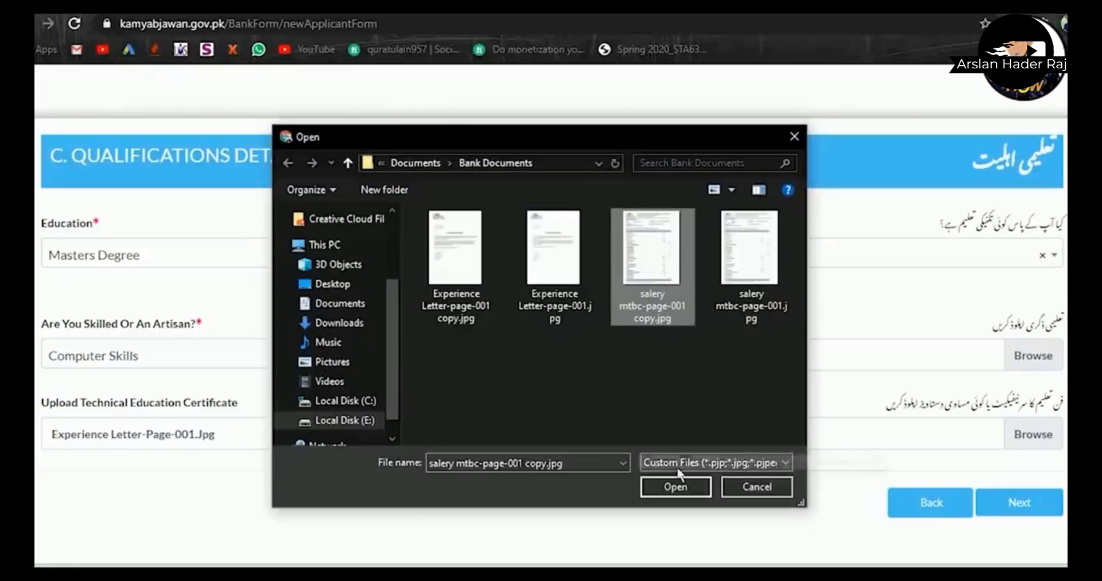
click(668, 489)
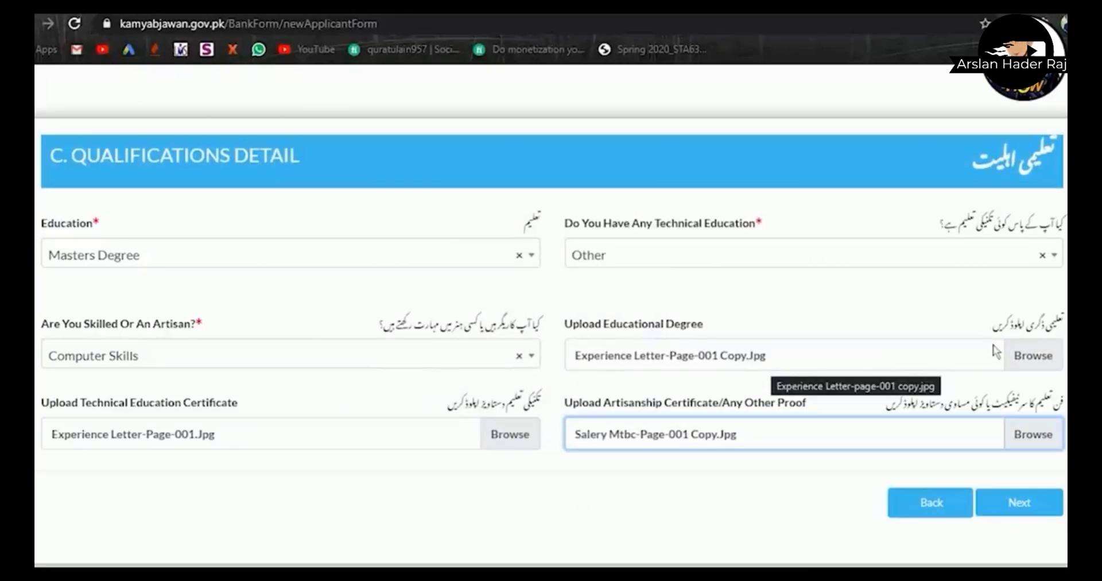
click(1017, 503)
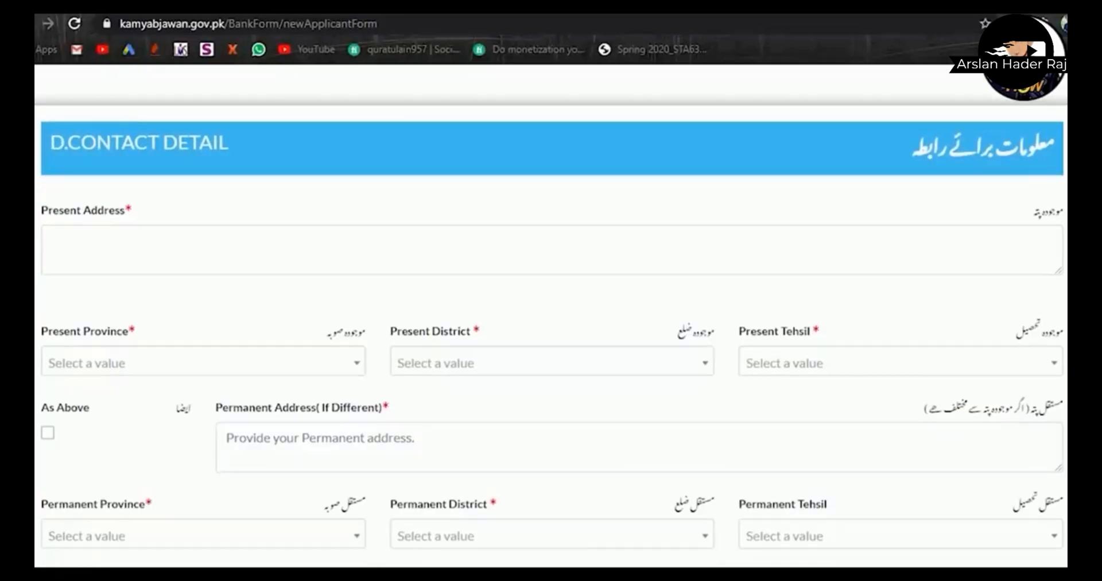
- Enter the applicant's present street address
scroll(550, 315, down, 6)
scroll(551, 316, up, 2)
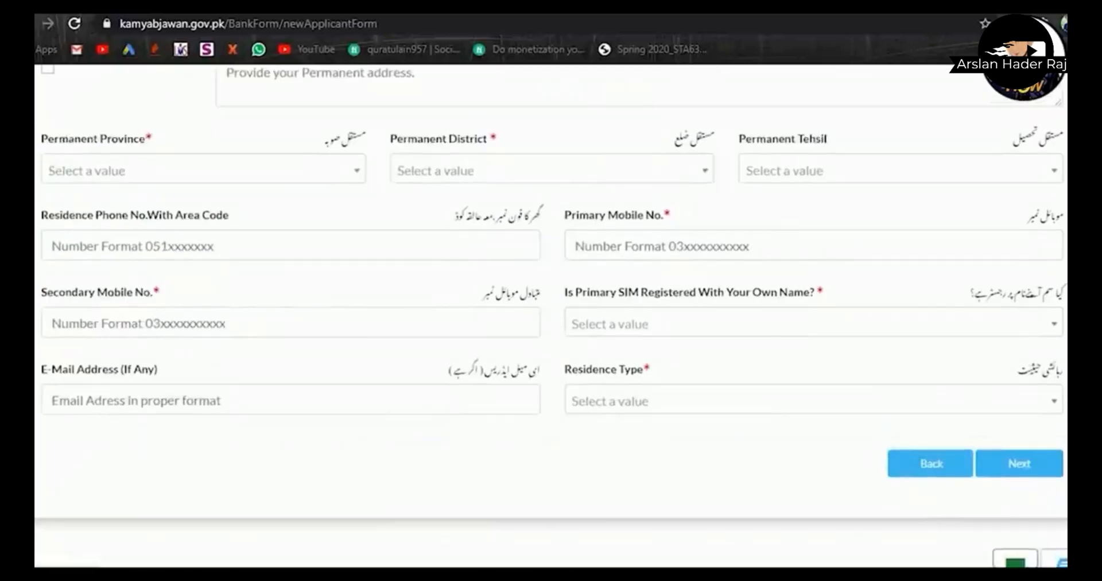
scroll(1021, 229, up, 6)
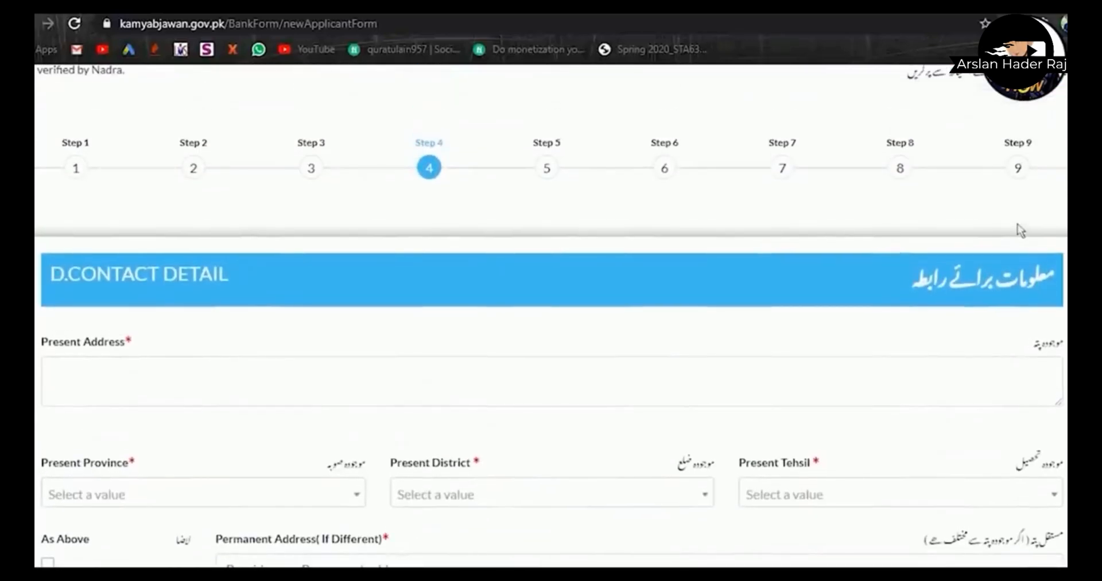
scroll(1021, 229, down, 1)
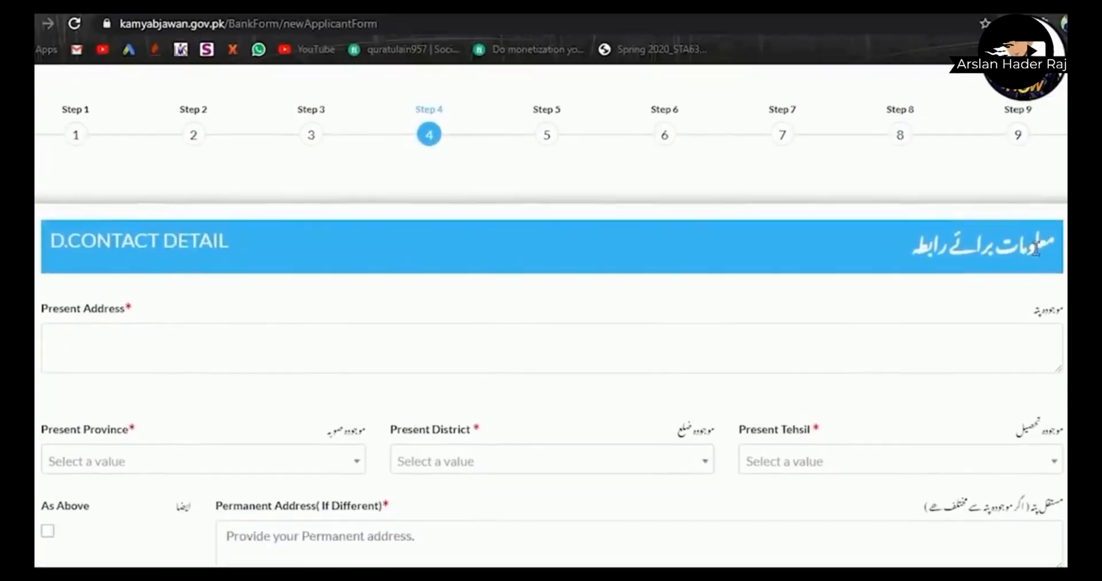
click(641, 368)
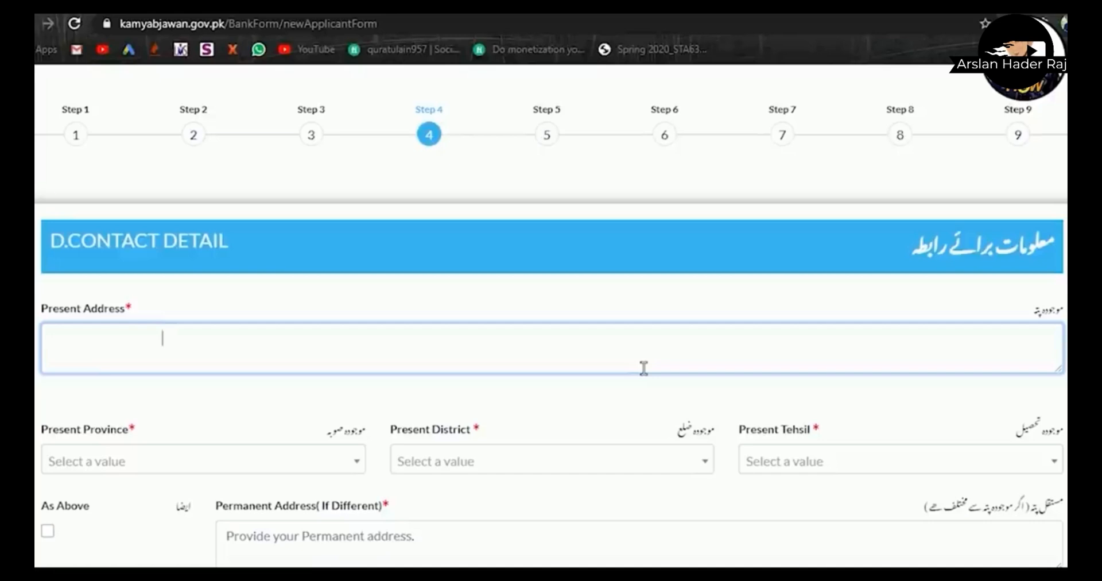
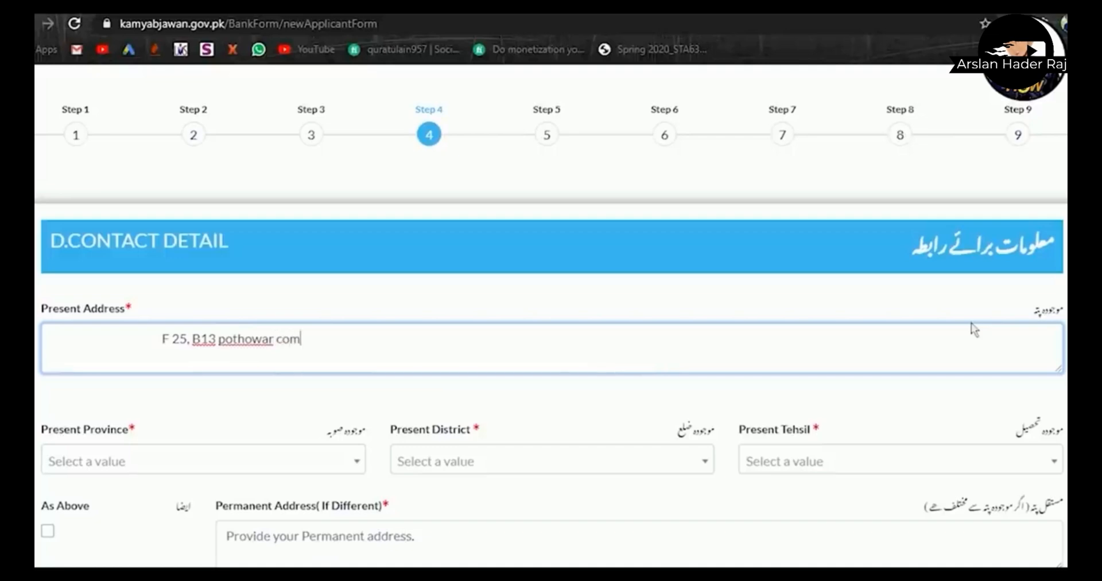
- Set the present province to Punjab, district Rawalpindi and tehsil Rawalpindi
scroll(974, 329, down, 3)
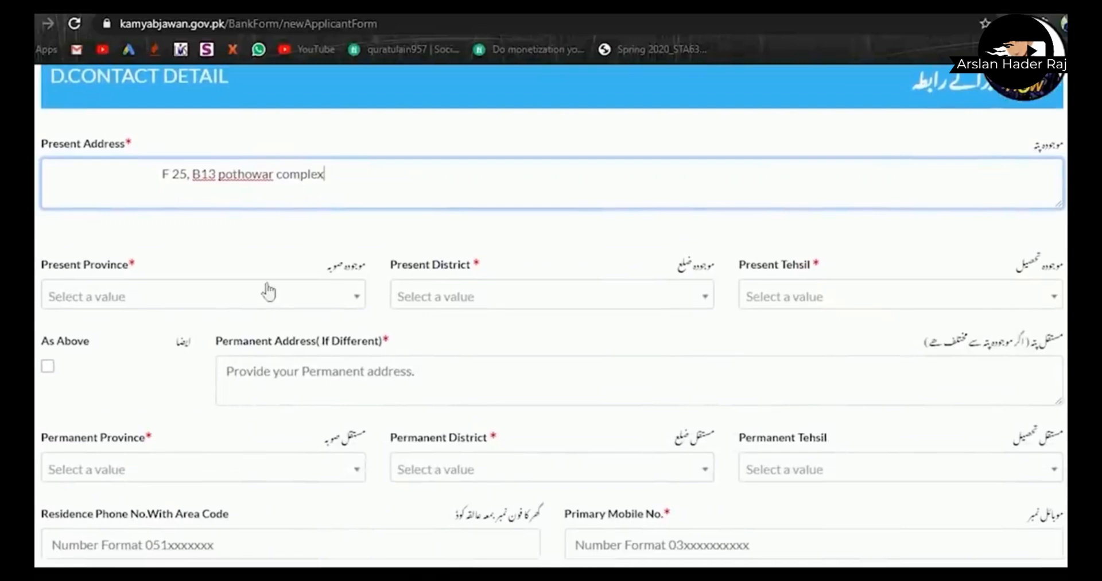
click(264, 293)
click(224, 367)
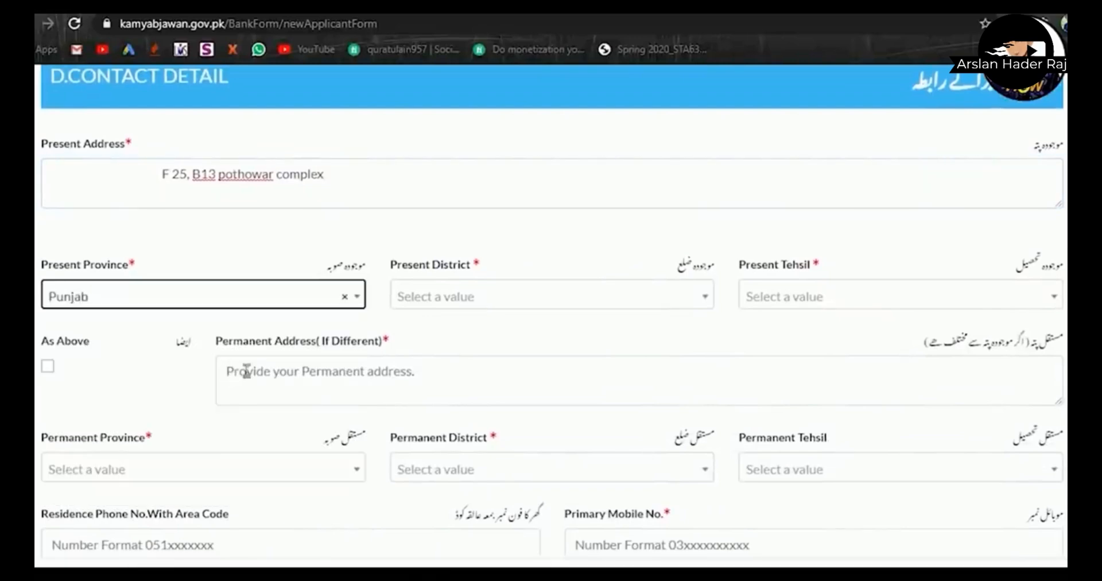
click(432, 303)
text(r)
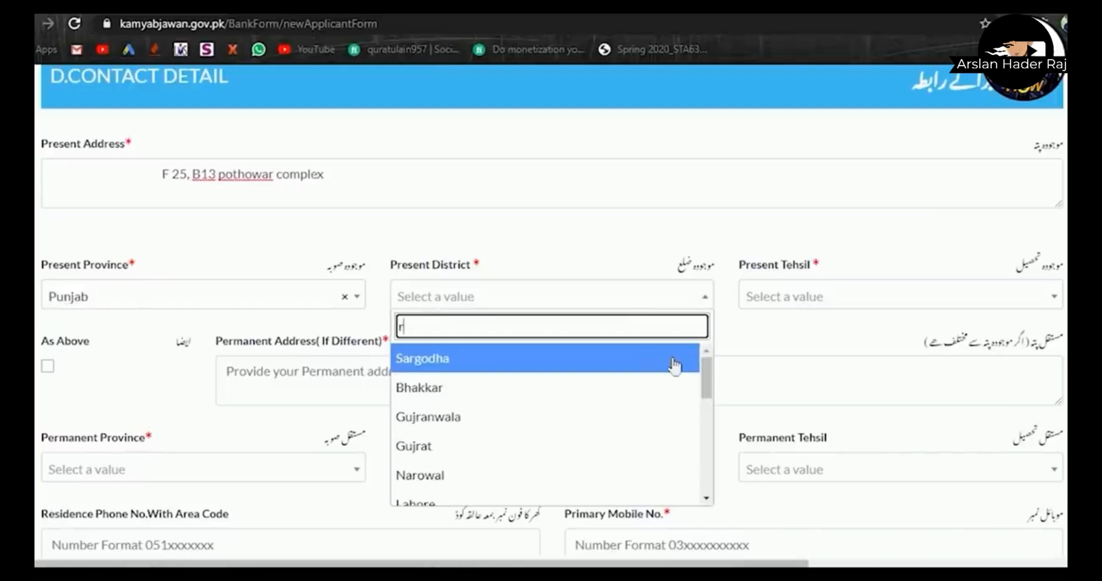
drag(707, 376, 722, 467)
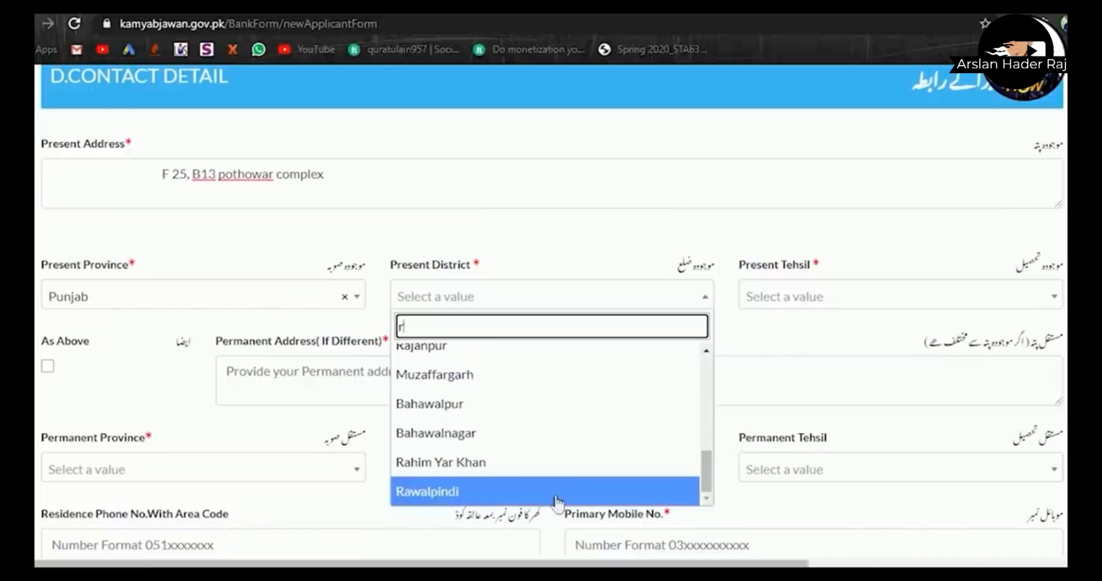
click(560, 497)
click(793, 303)
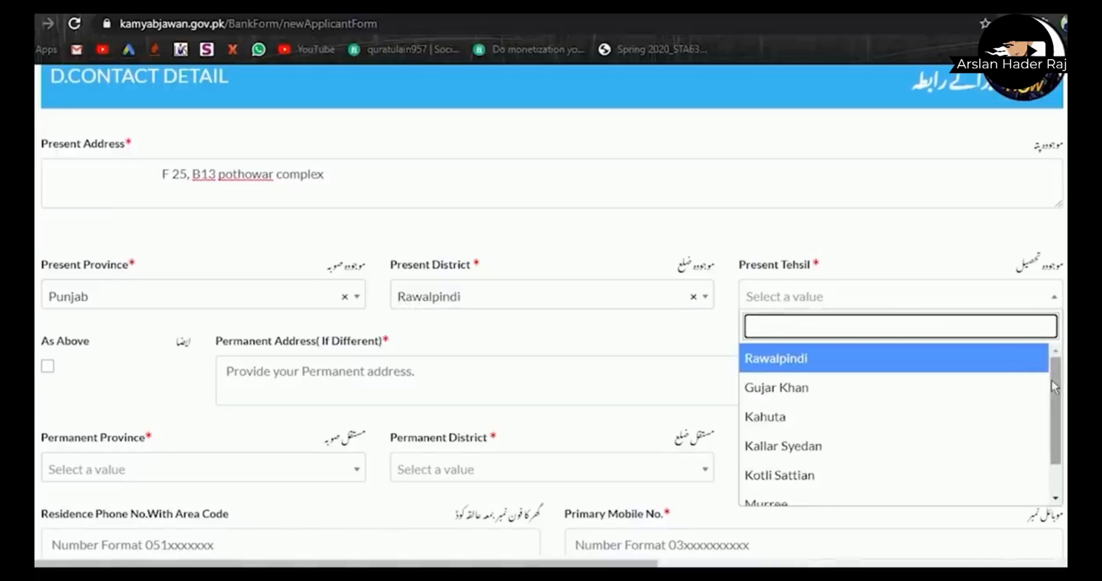
mouse_move(1058, 393)
mouse_down()
mouse_move(1058, 421)
mouse_move(1056, 381)
mouse_up()
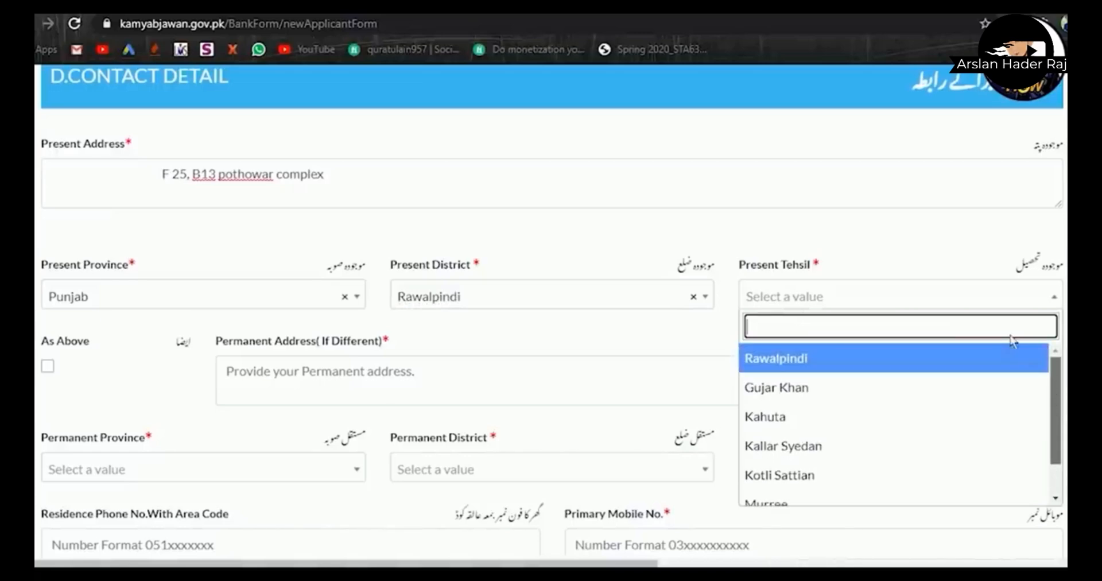
click(967, 363)
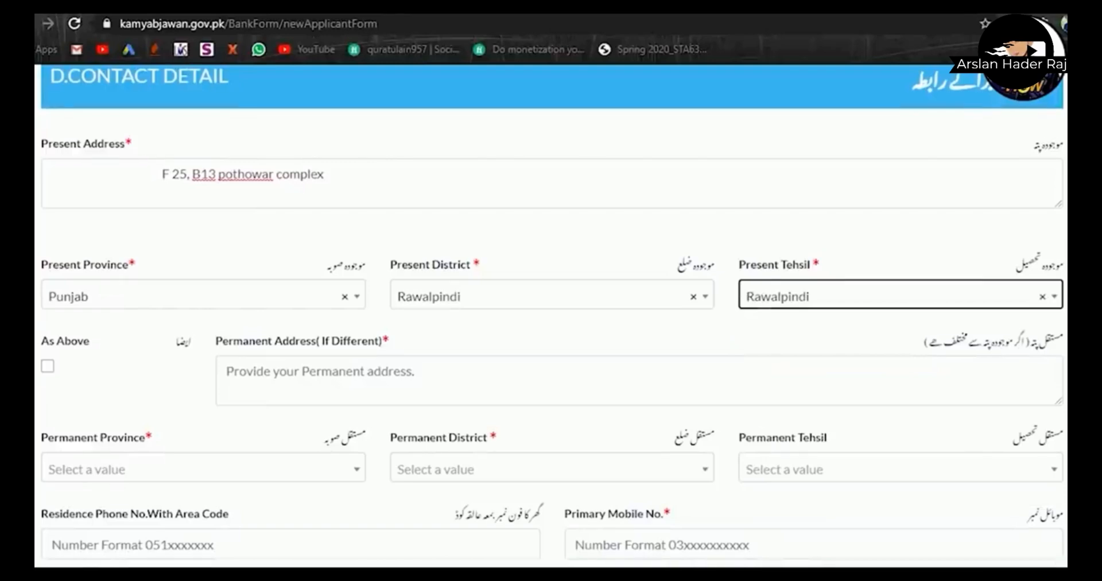
- Tick As Above to copy the present address into the permanent address
scroll(967, 363, down, 1)
scroll(550, 316, down, 2)
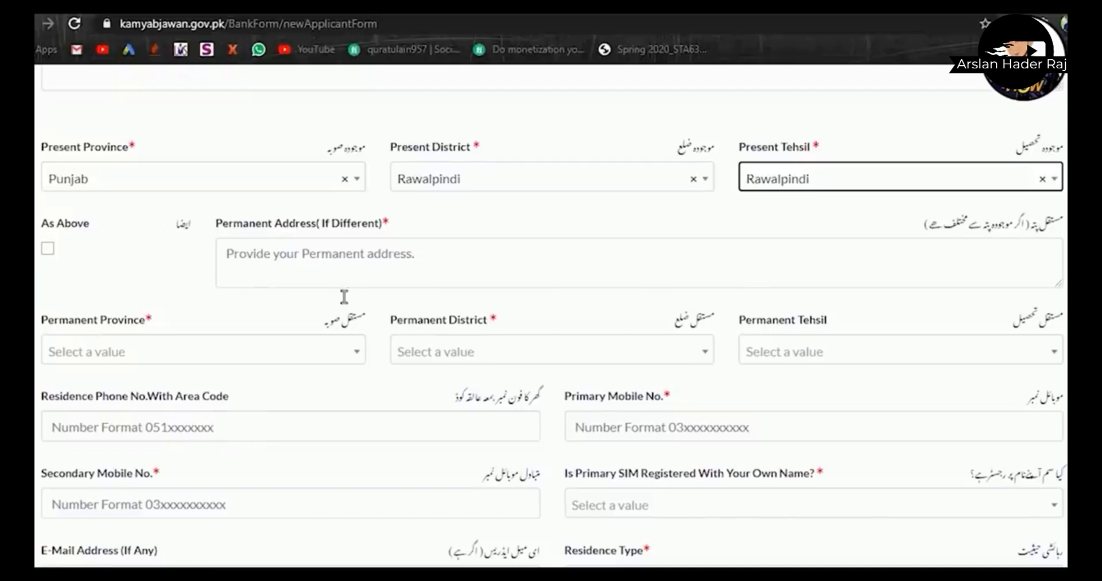
click(48, 249)
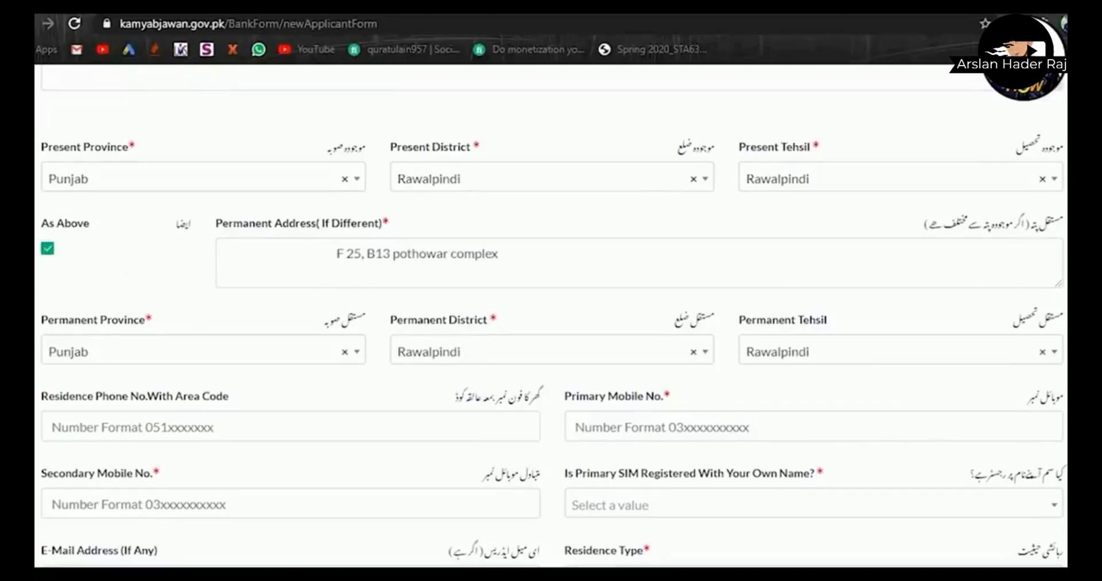
scroll(551, 322, down, 3)
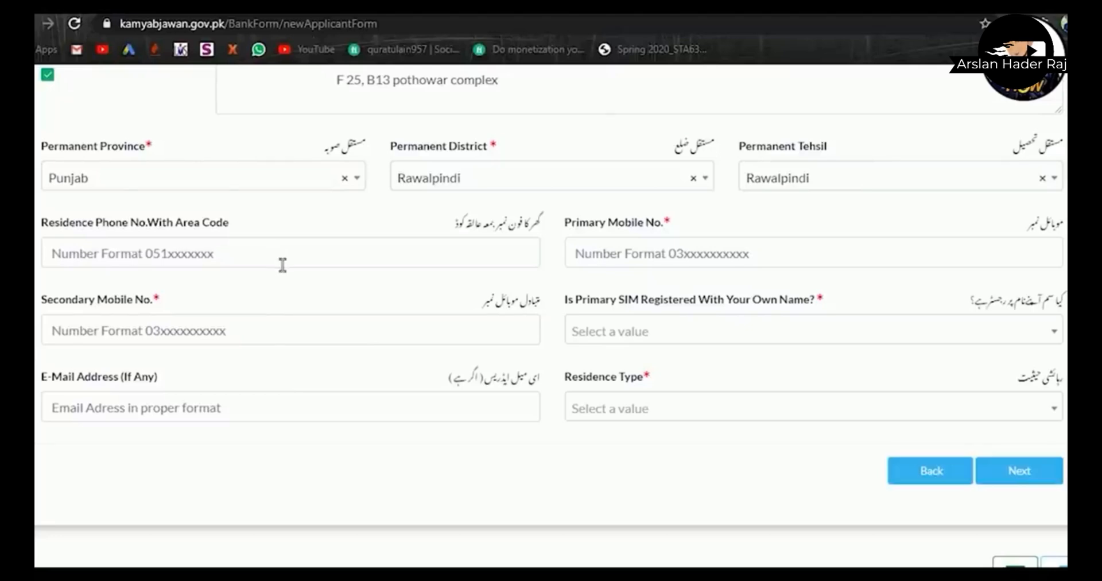
- Copy the phone number from Notepad and paste it into Residence Phone
key(alt+Tab)
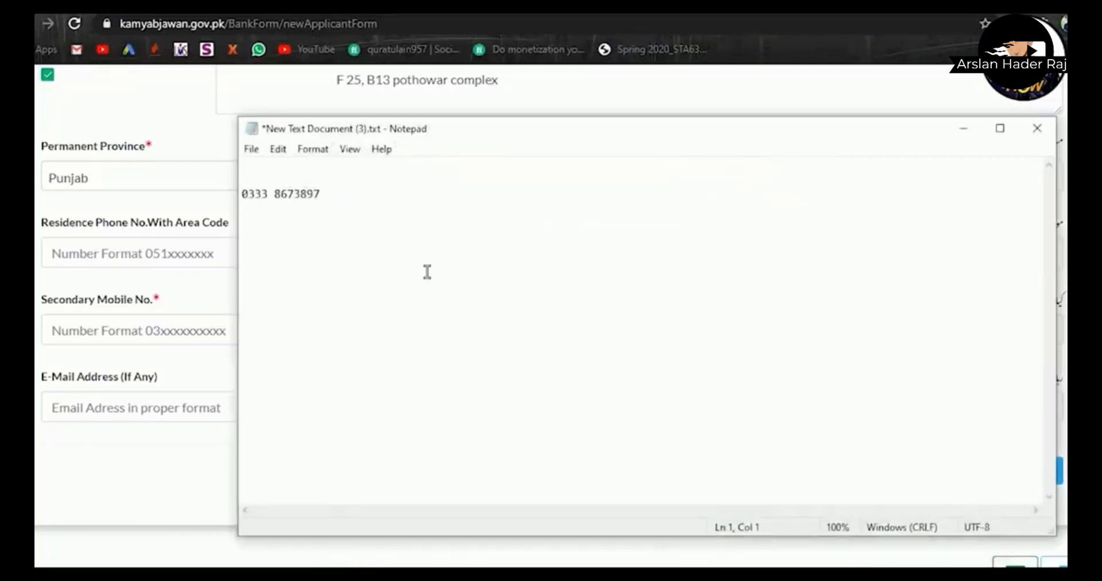
drag(242, 193, 255, 212)
key(ctrl+c)
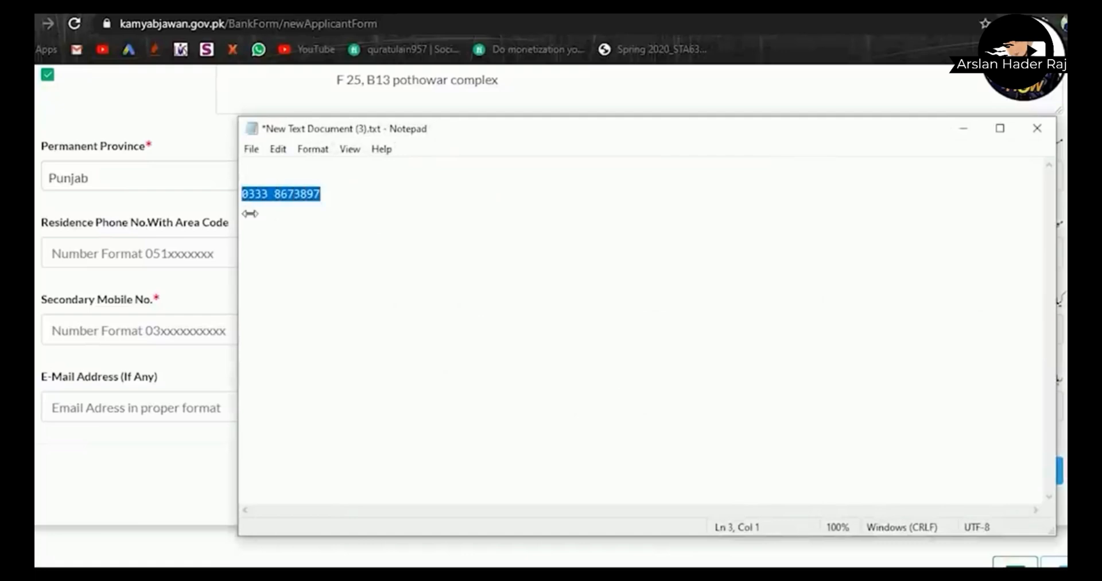
click(135, 254)
text(0)
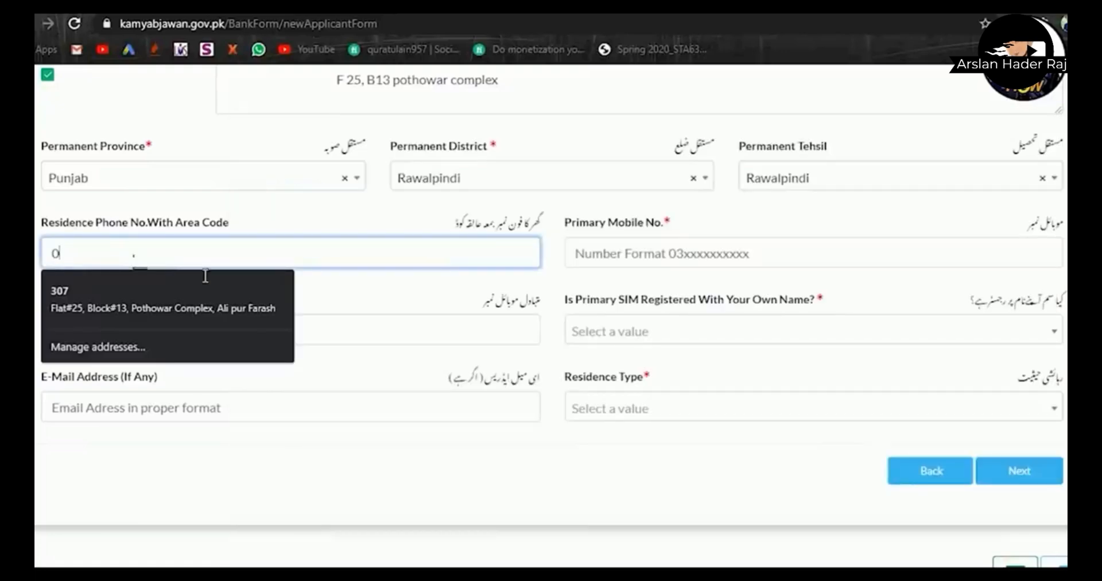
key(BackSpace)
key(ctrl+v)
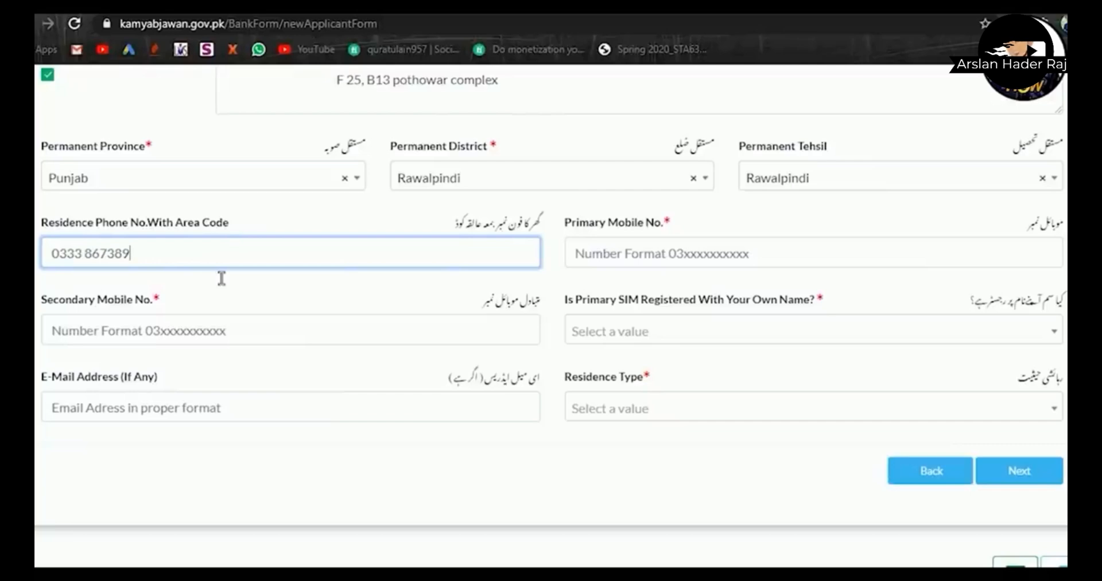
- Type the mobile number into Primary and Secondary Mobile, then compare it with the notes
click(622, 267)
text(03)
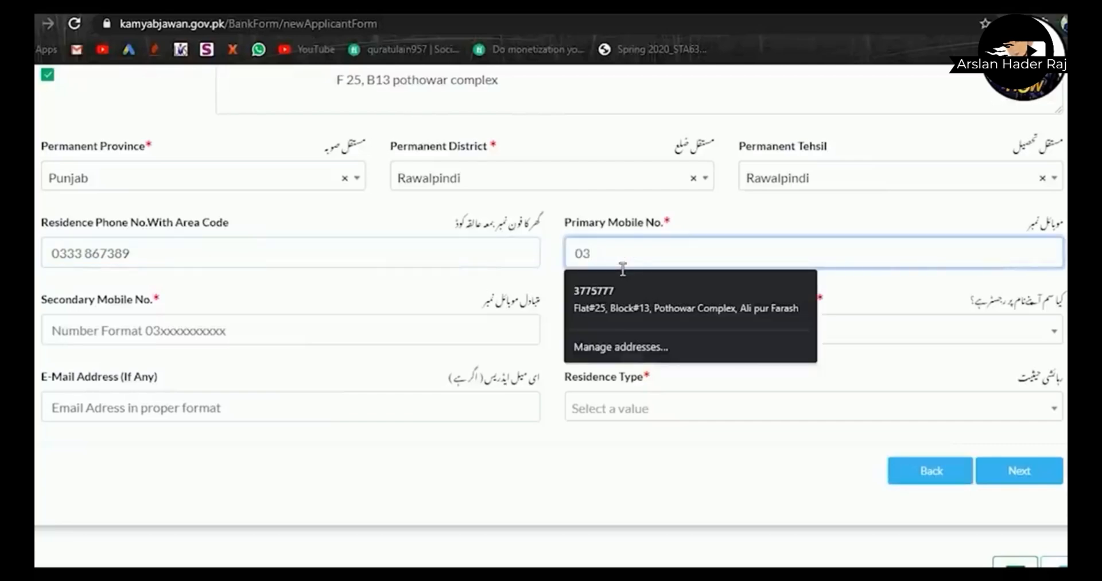
key(BackSpace)
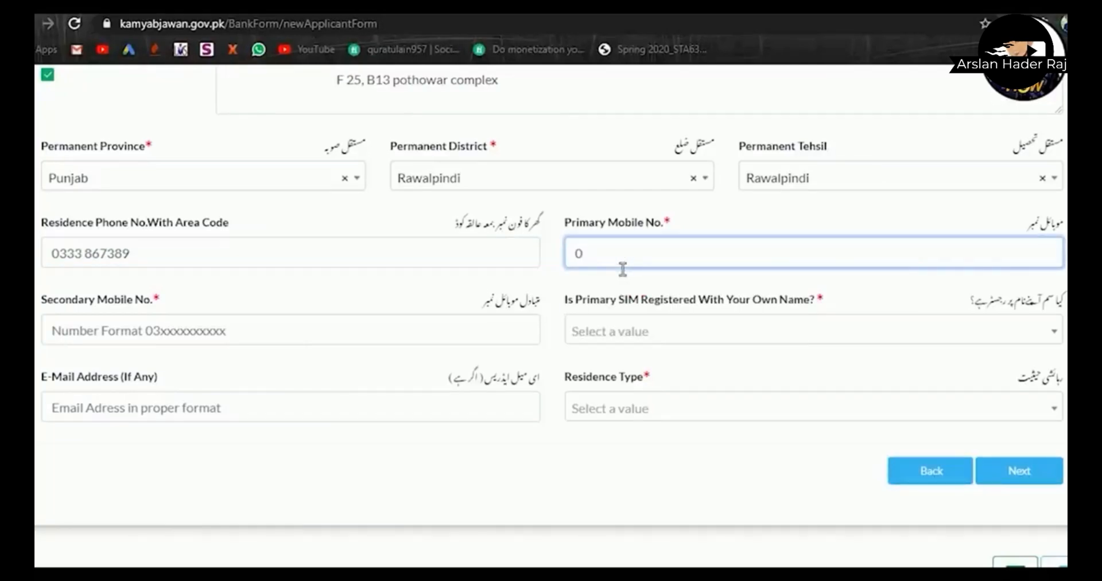
click(259, 342)
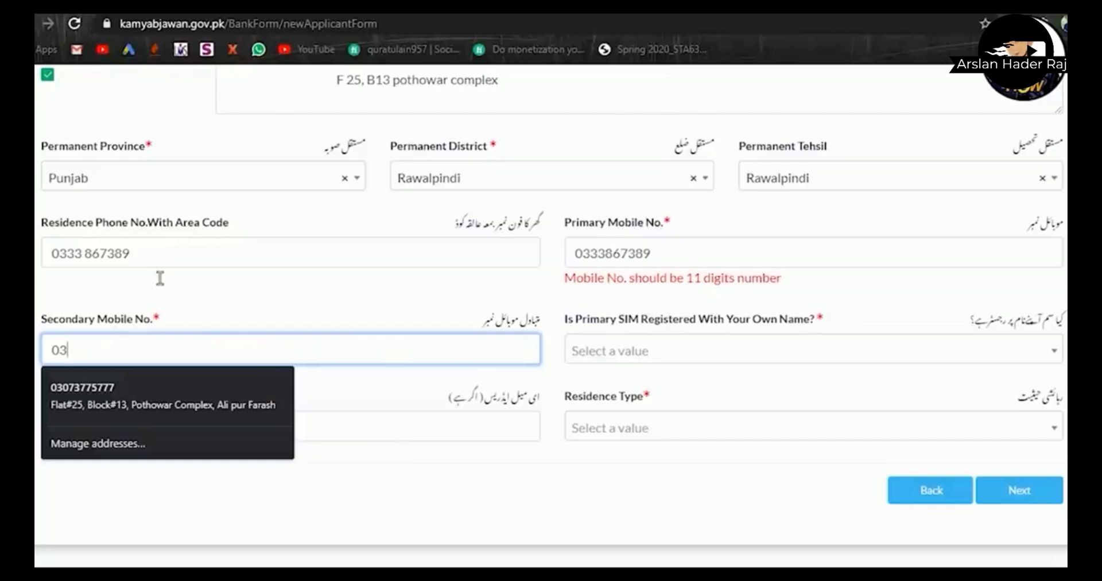
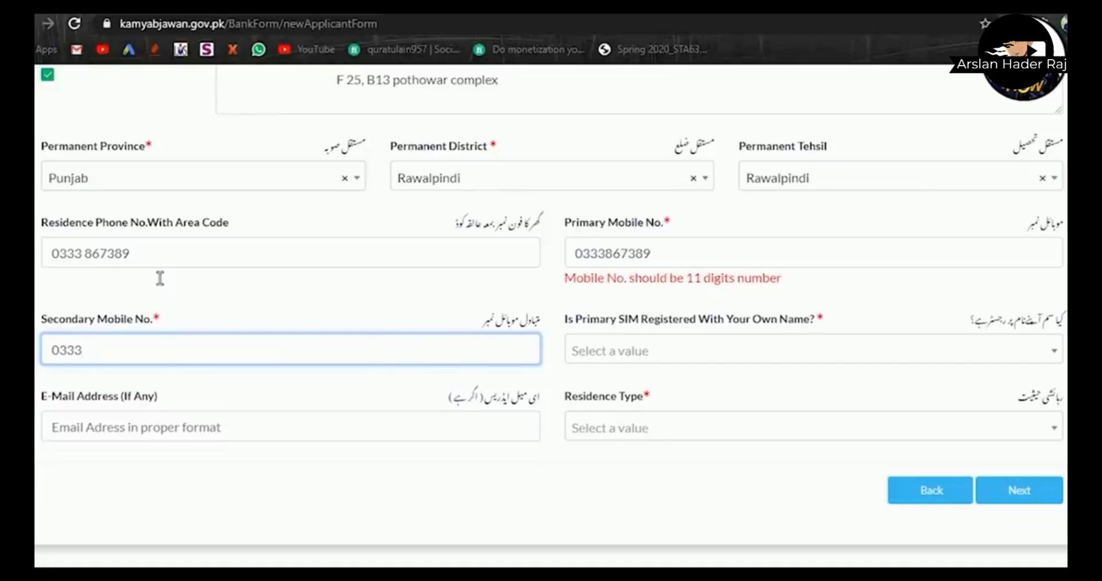
key(alt+Tab)
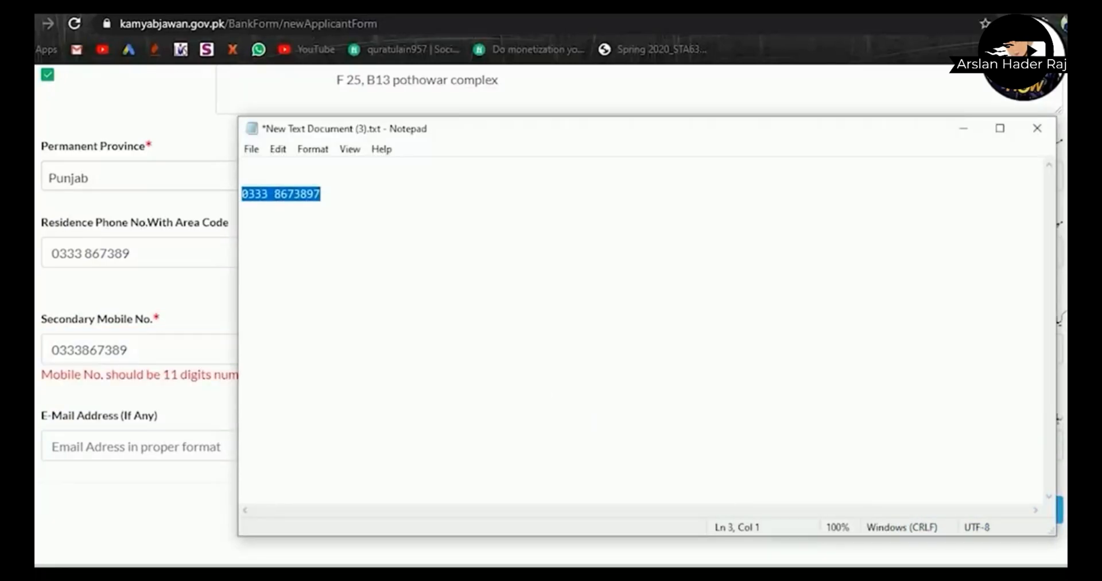
key(alt+Tab)
- Append the missing 7 to the residence, secondary and primary numbers to make them 11 digits
click(163, 263)
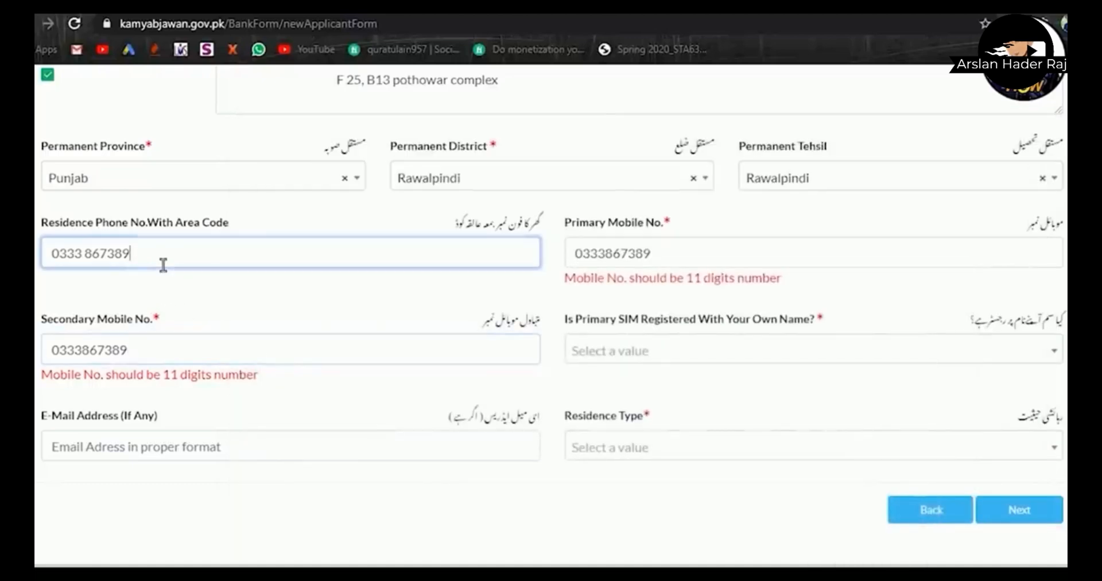
click(98, 264)
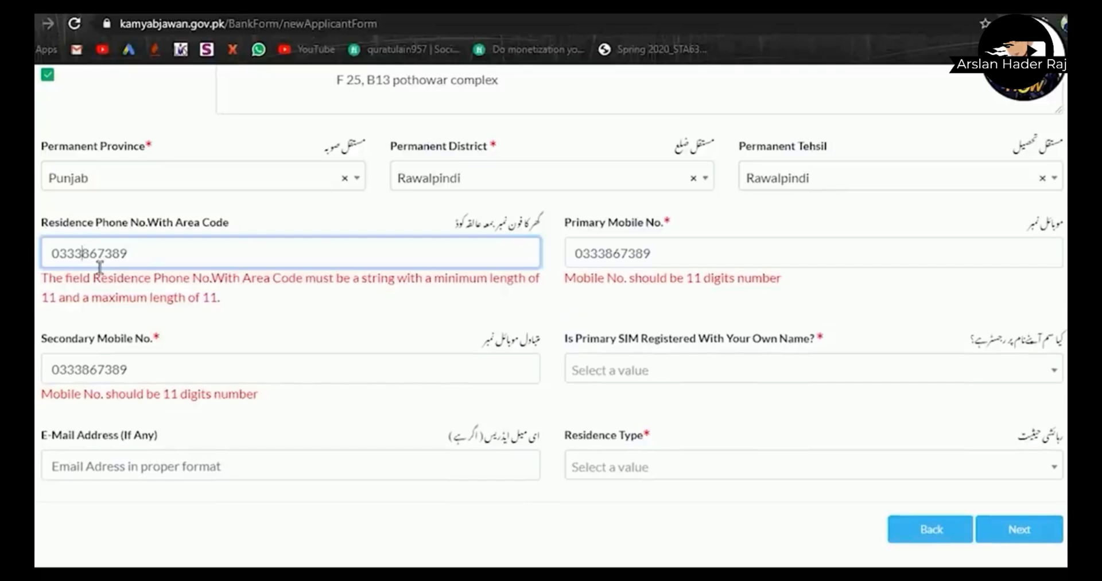
click(151, 264)
text(7)
click(151, 364)
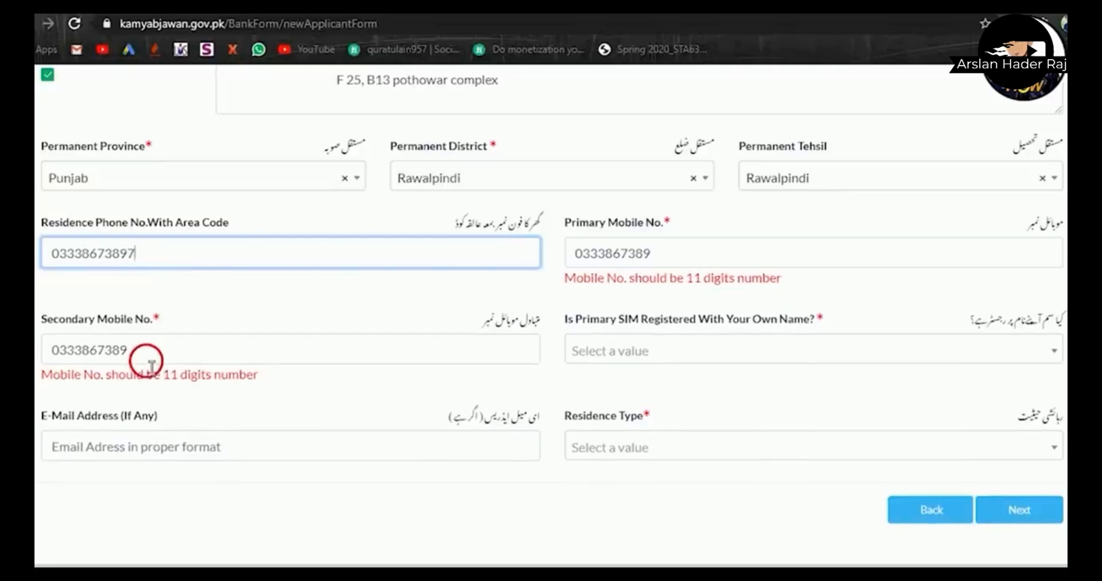
text(7)
click(691, 265)
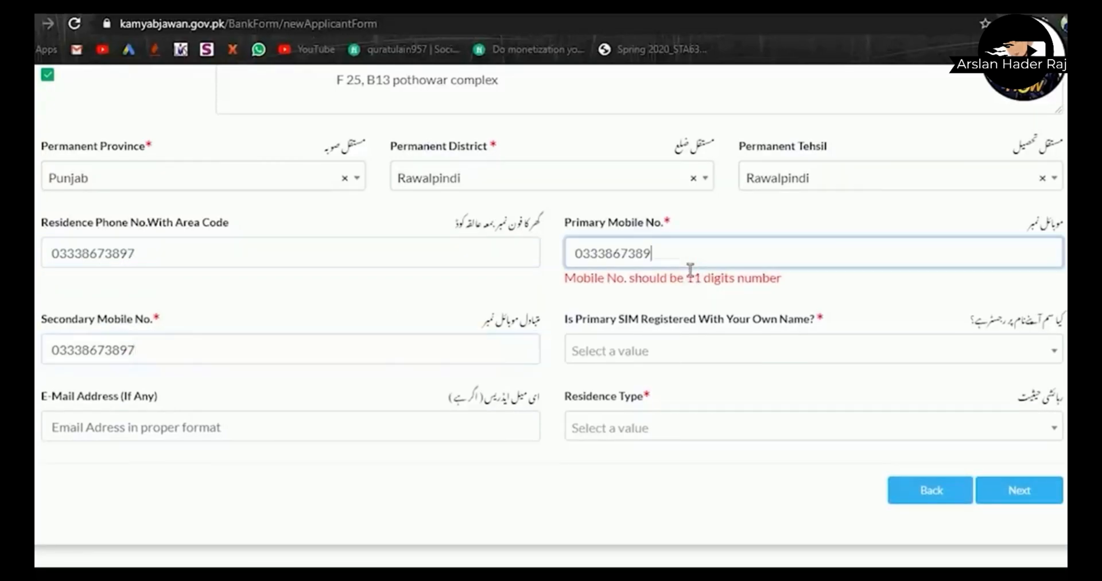
text(7)
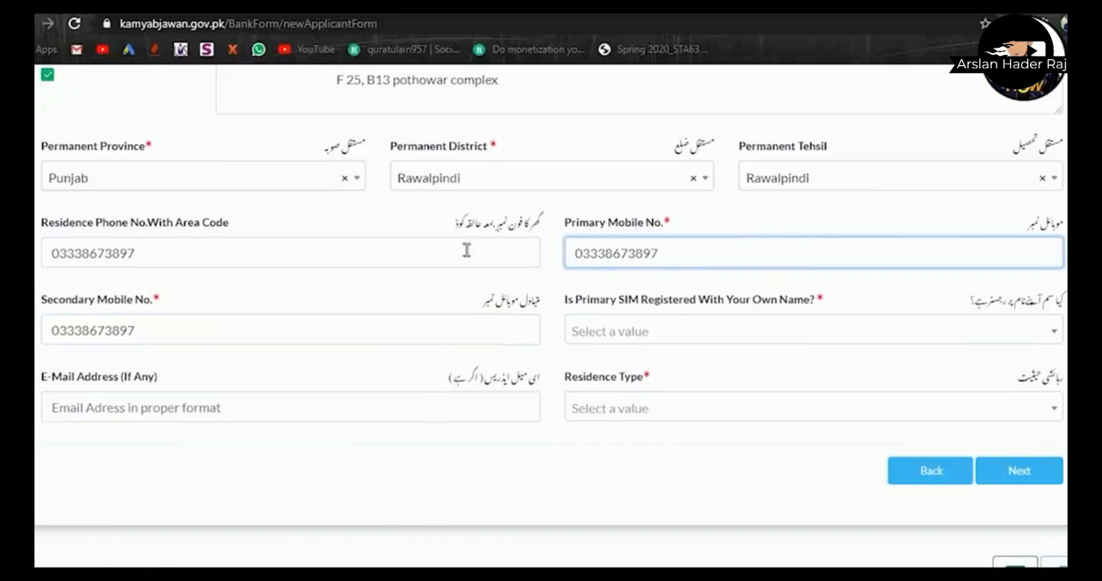
click(440, 250)
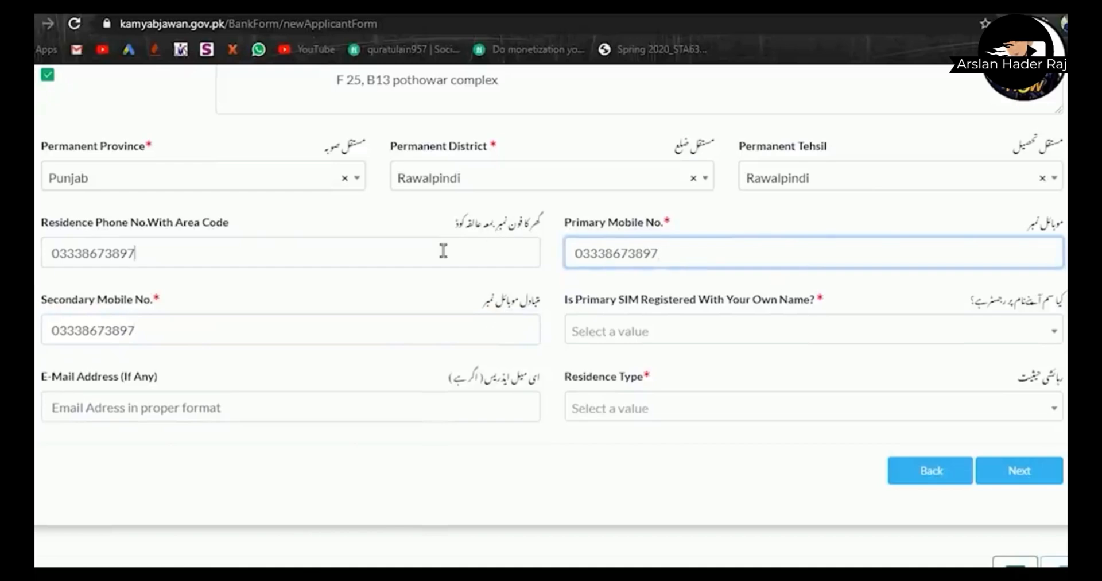
click(695, 257)
click(720, 336)
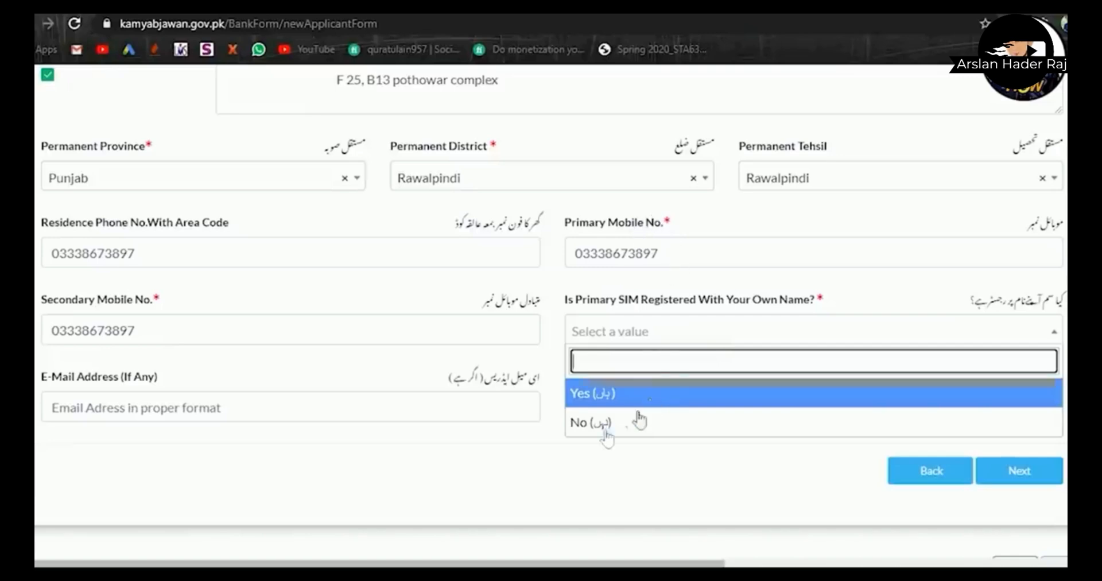
- Answer Yes for SIM registration, enter the applicant's e-mail, and choose Family residence type
click(612, 404)
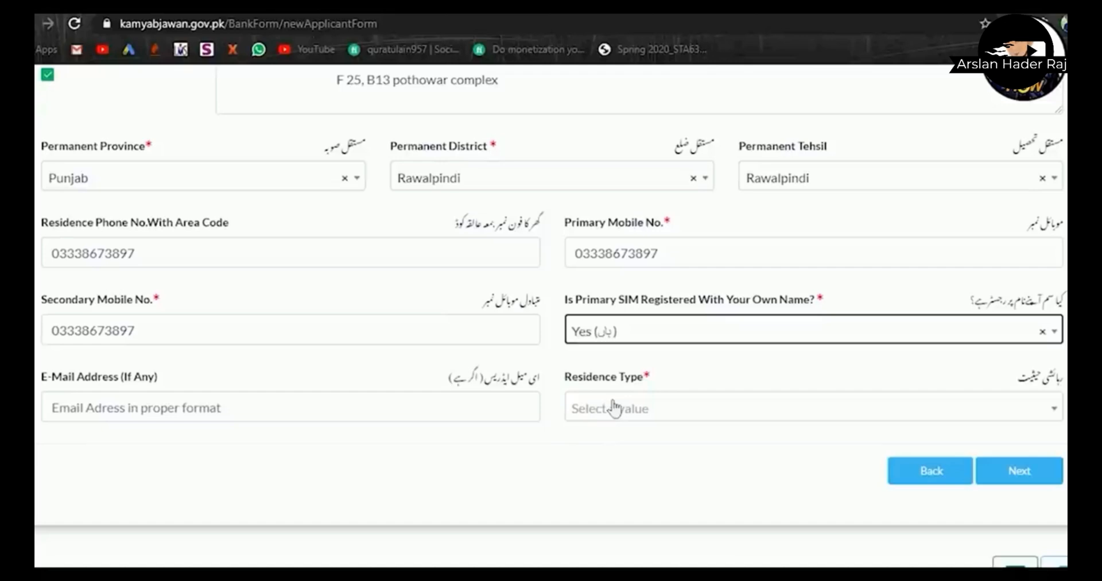
click(313, 422)
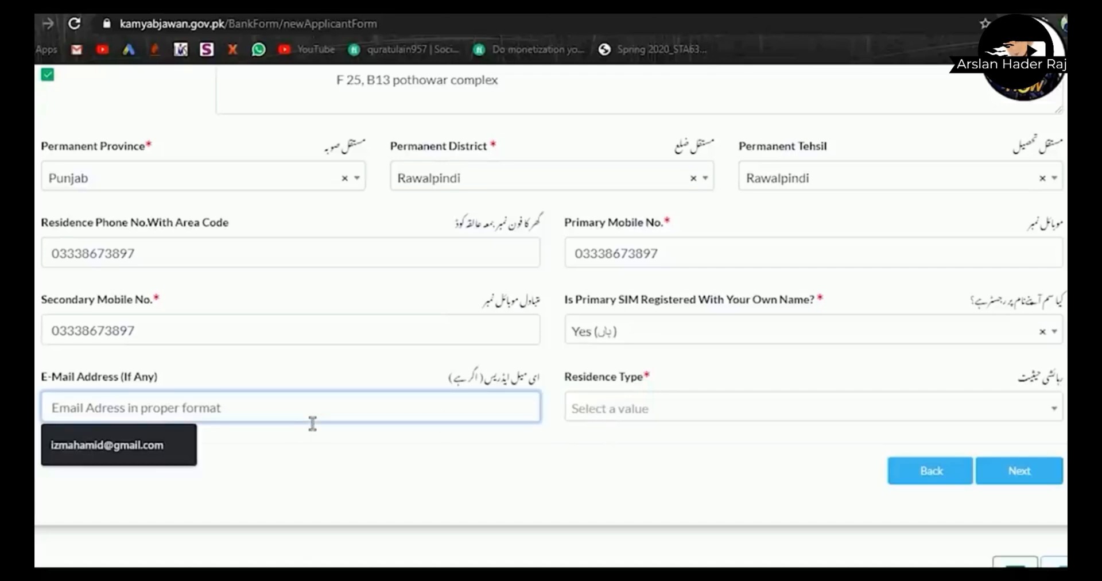
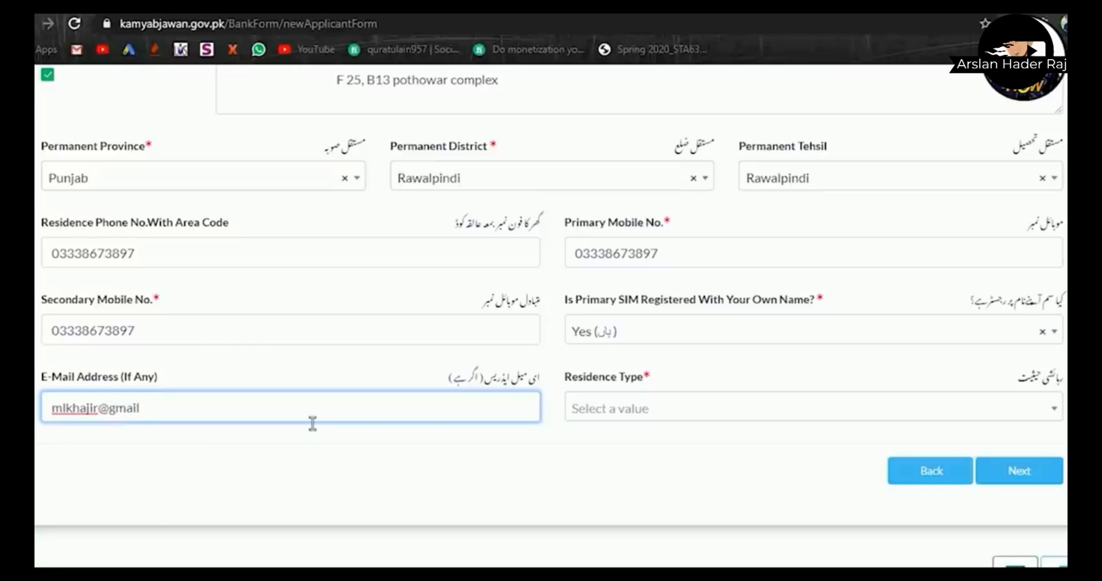
click(676, 424)
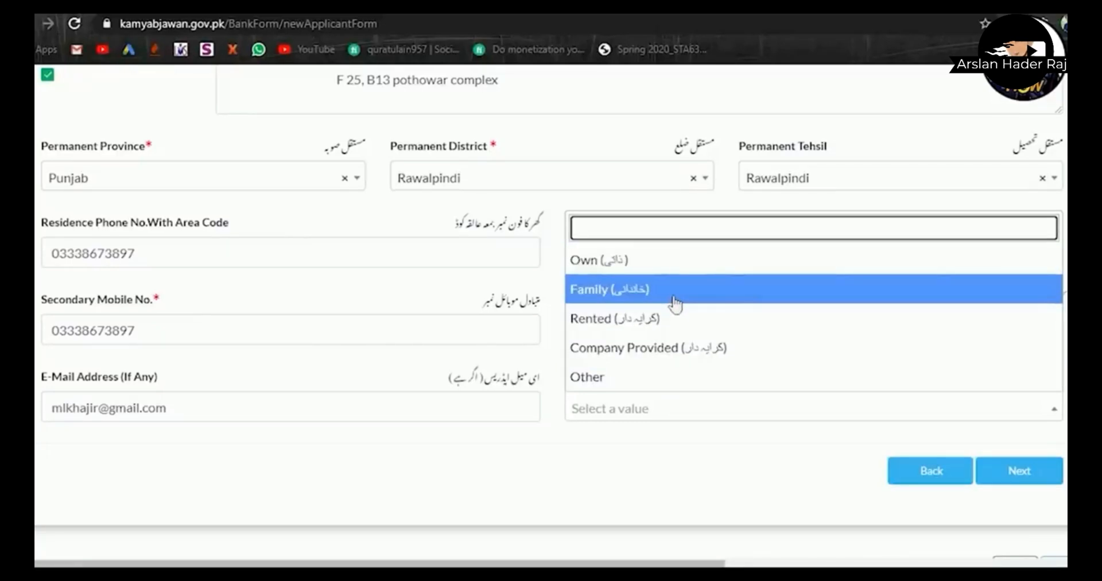
click(675, 304)
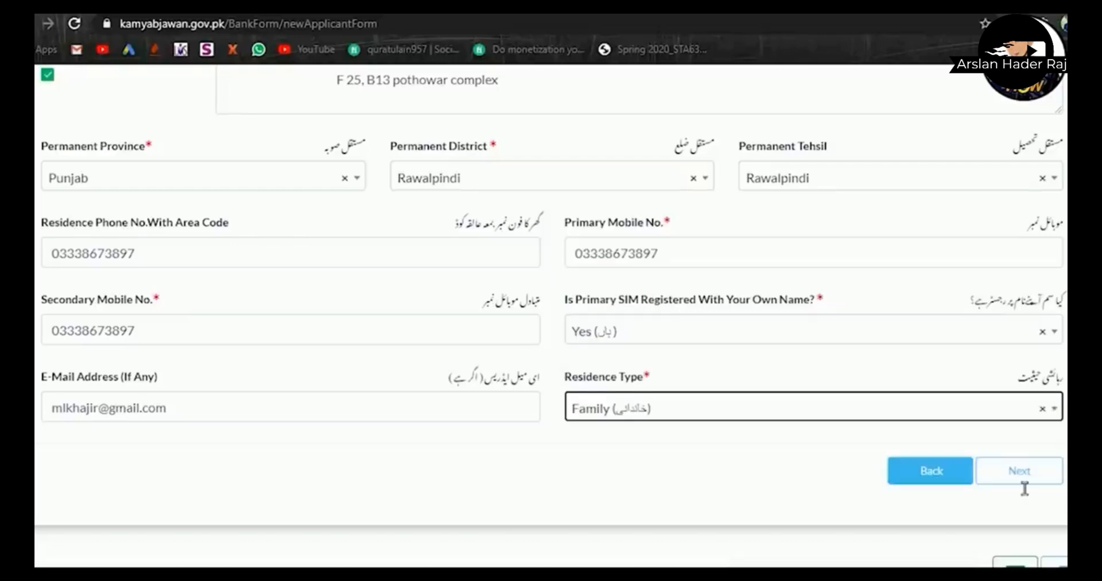
- Go to Business Information and choose Services, Tourism, Entertainment and Education as category
click(1006, 470)
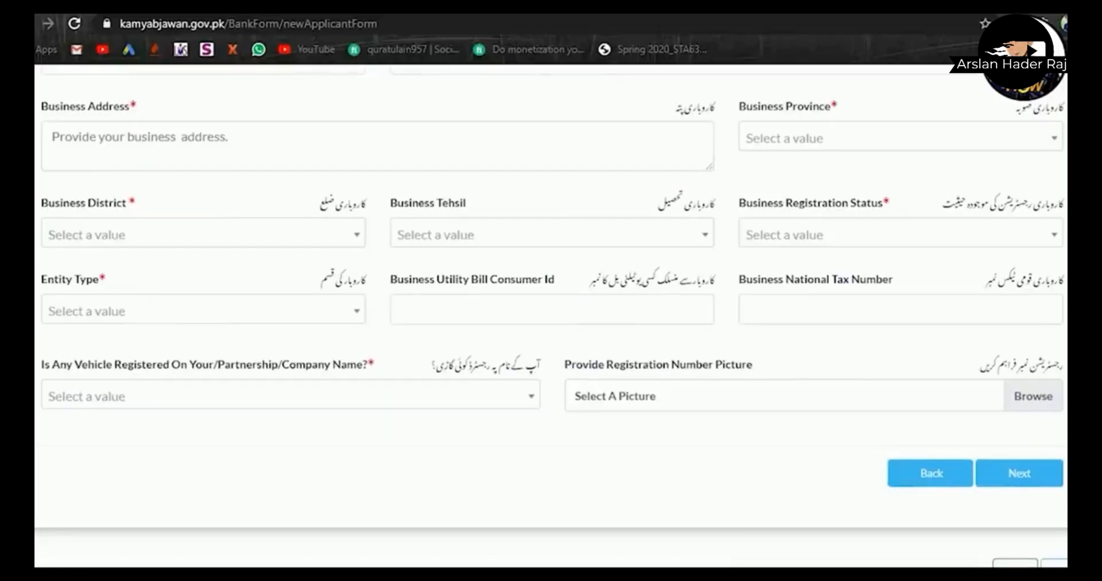
scroll(551, 315, up, 10)
scroll(551, 315, down, 1)
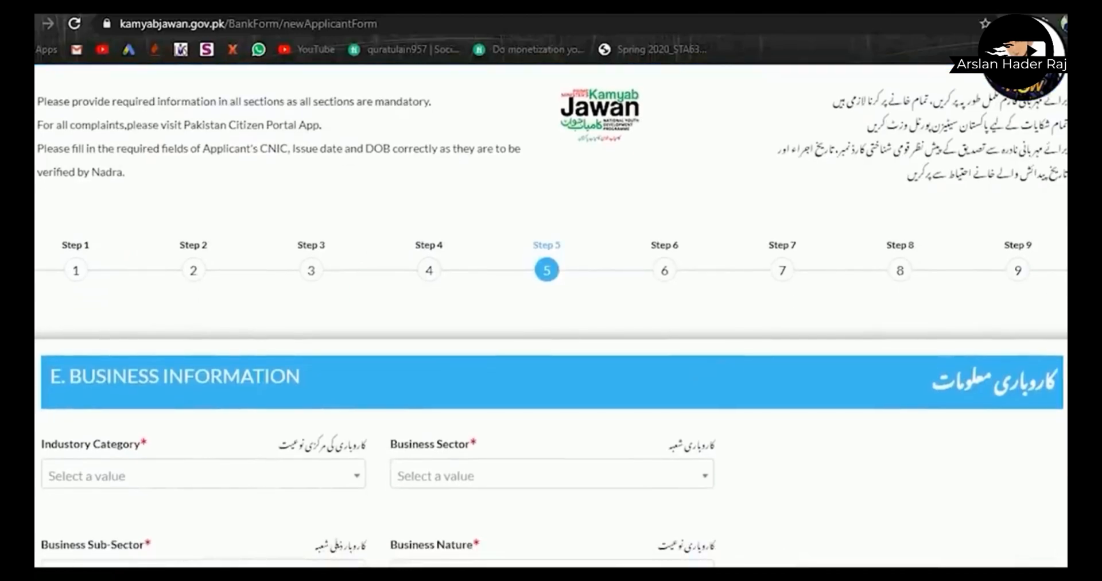
scroll(550, 321, down, 4)
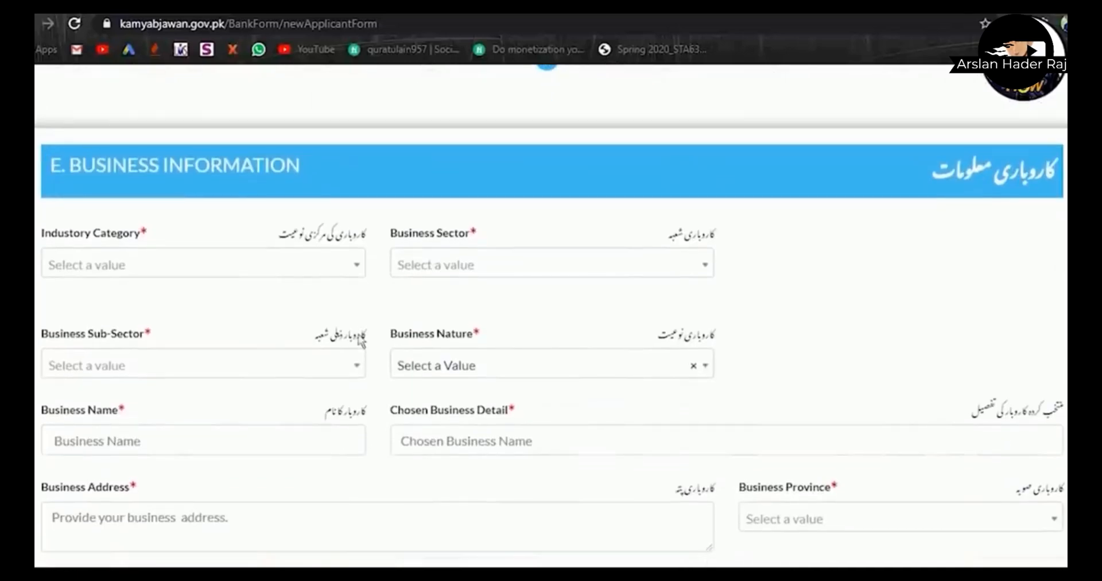
click(294, 267)
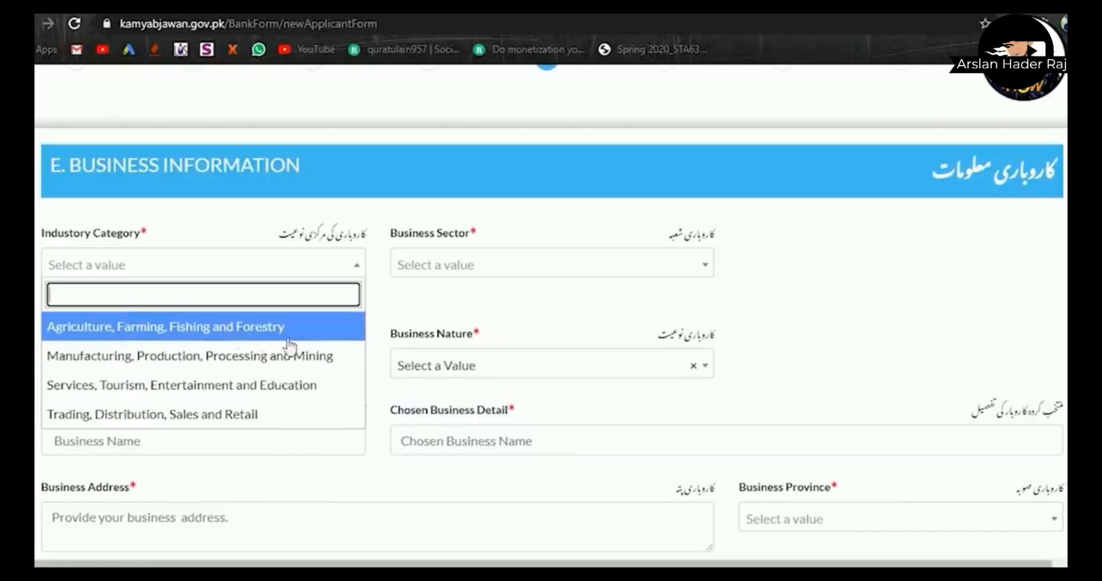
click(241, 392)
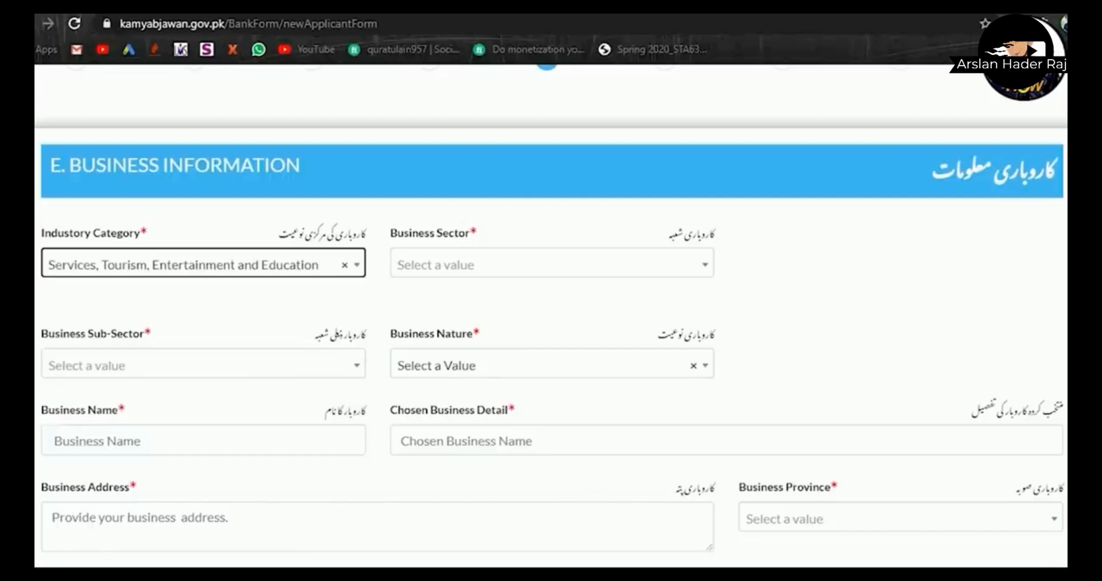
- Set the business sector to Information Technology and sub-sector to E-Commerce
click(518, 270)
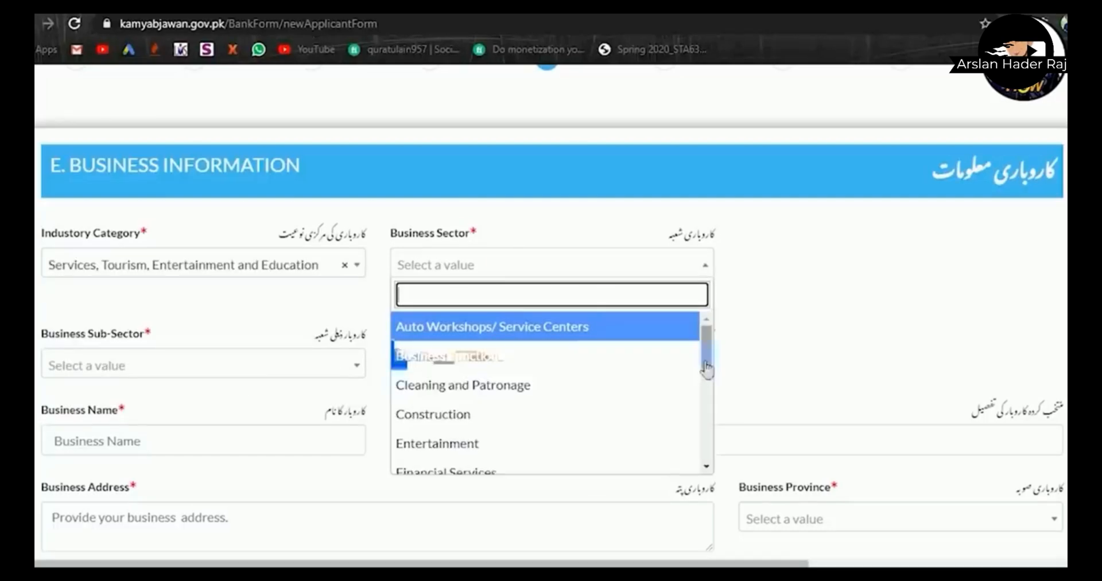
scroll(707, 369, down, 2)
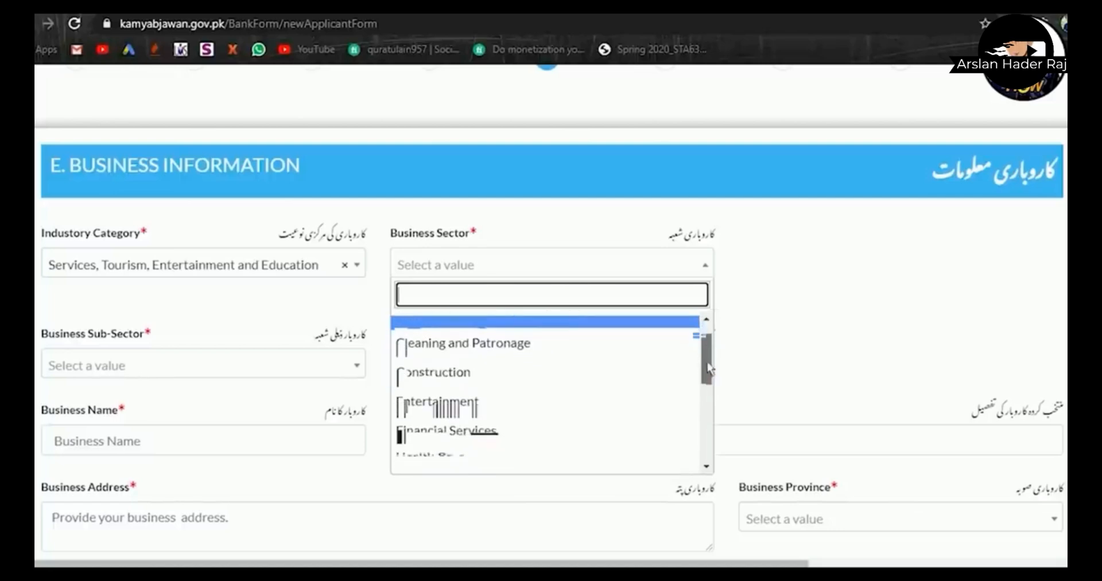
drag(709, 367, 696, 442)
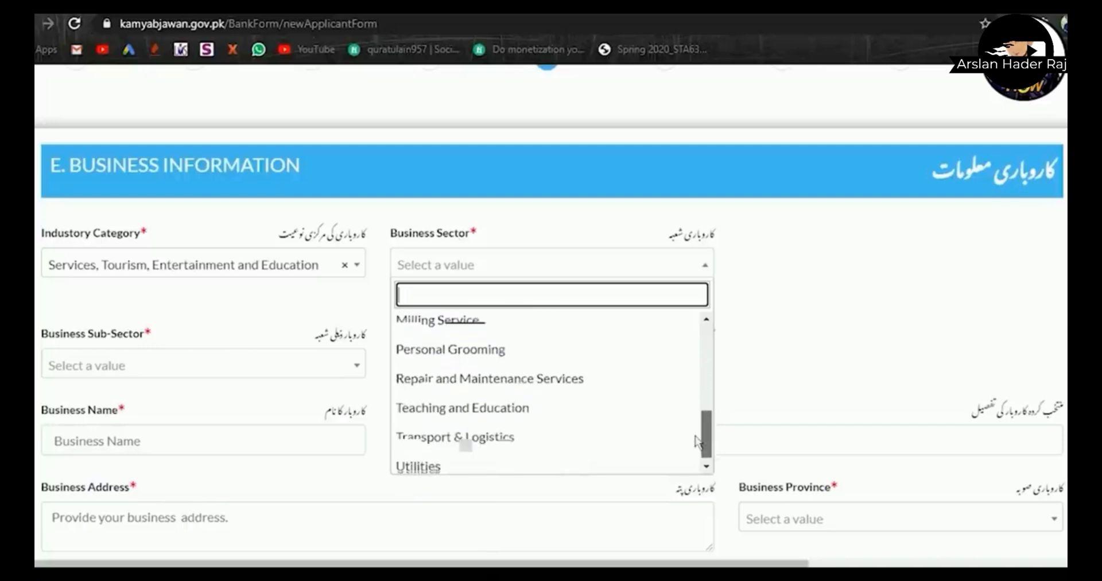
scroll(696, 442, up, 2)
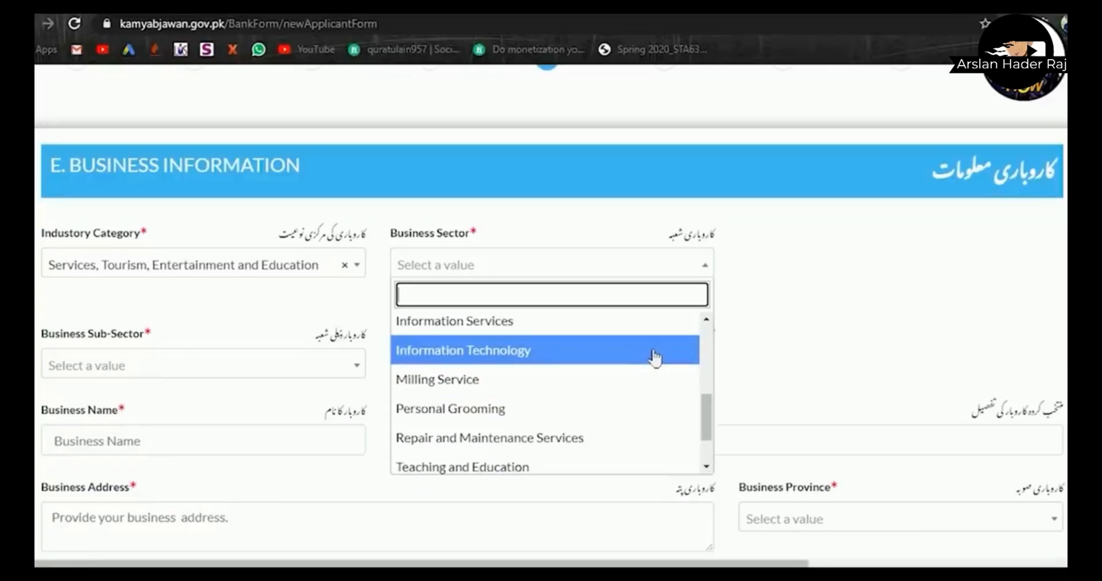
click(654, 356)
click(802, 323)
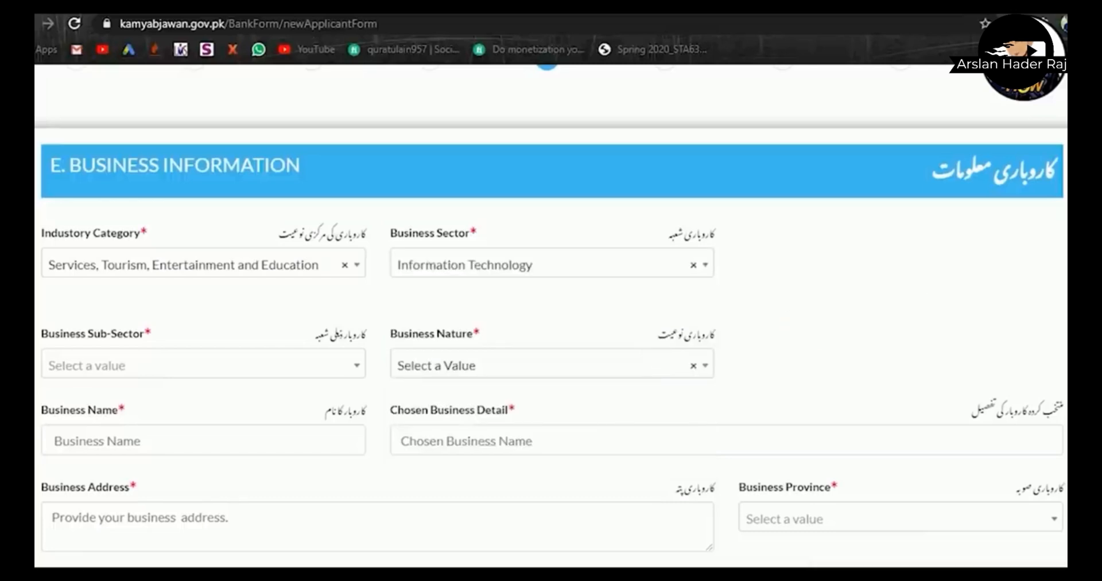
scroll(551, 306, down, 1)
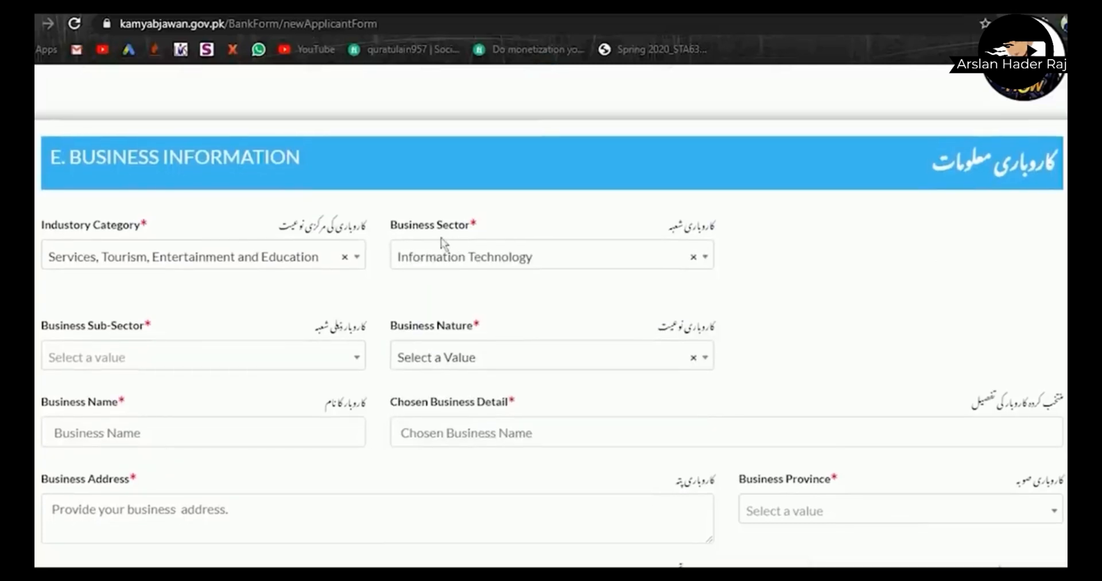
scroll(551, 333, down, 3)
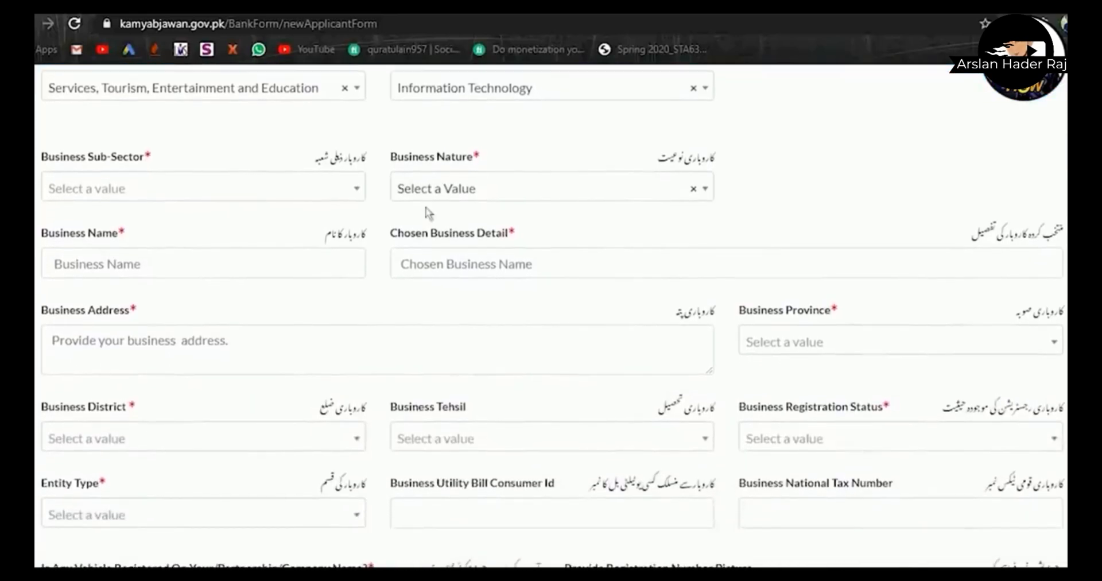
click(348, 194)
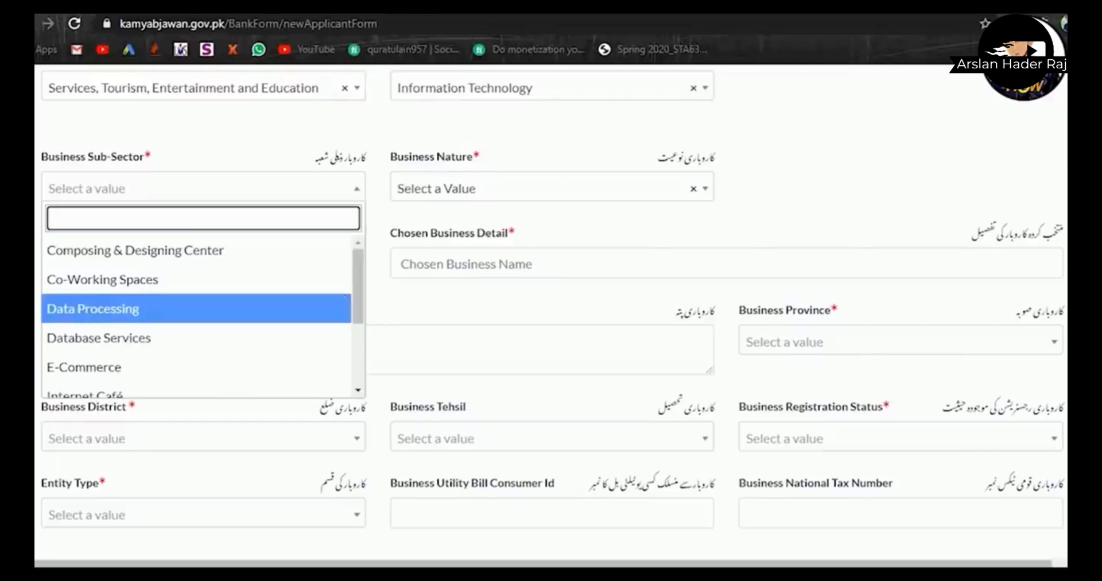
drag(359, 301, 368, 363)
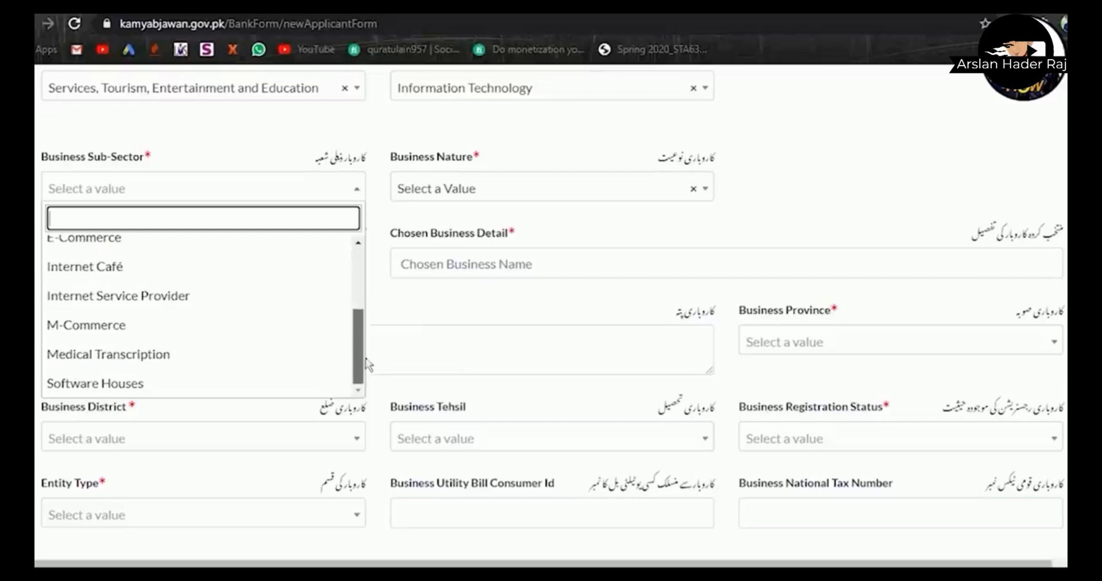
scroll(344, 281, up, 3)
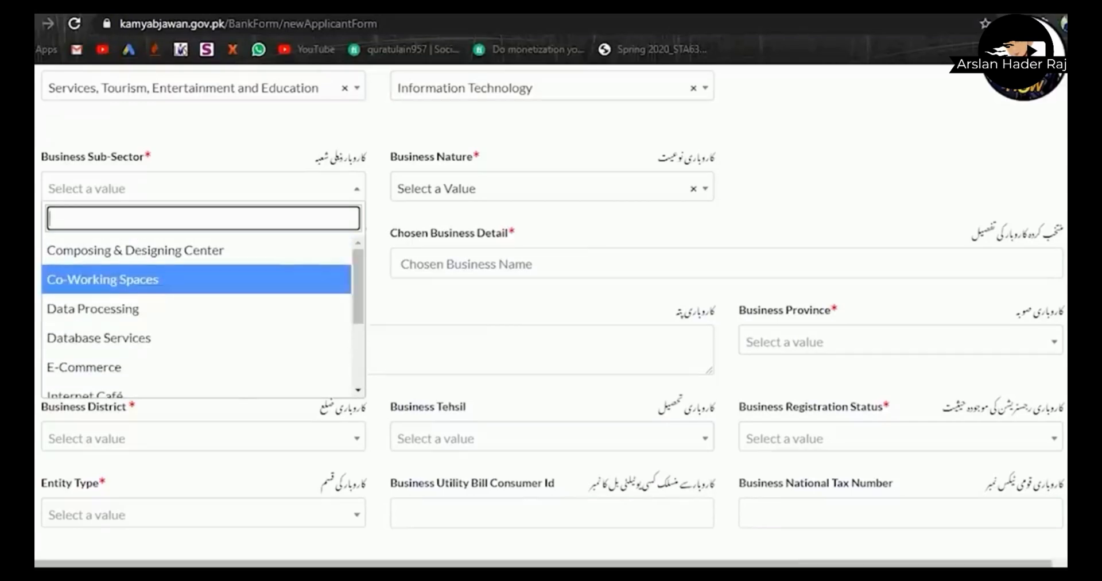
click(343, 367)
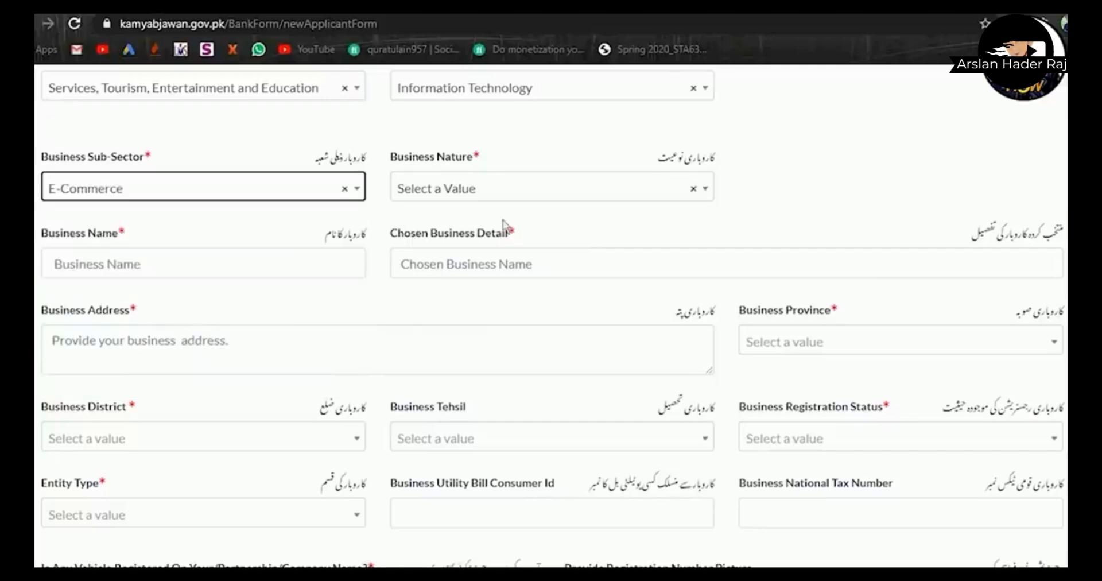
- Change the category to Agriculture, Farming, Fishing and Forestry with sector Horticulture
click(293, 92)
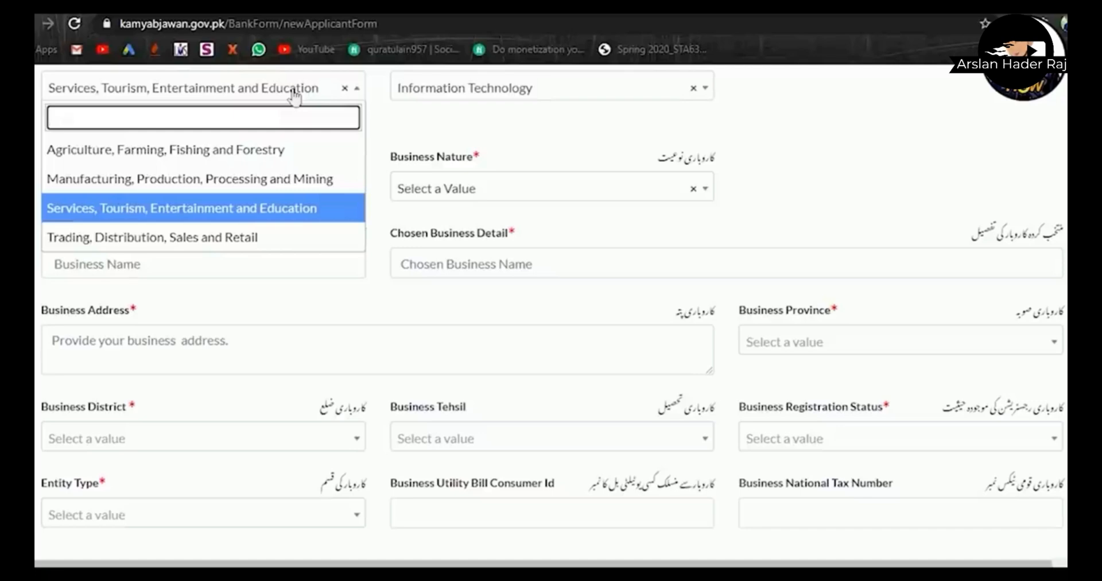
click(294, 95)
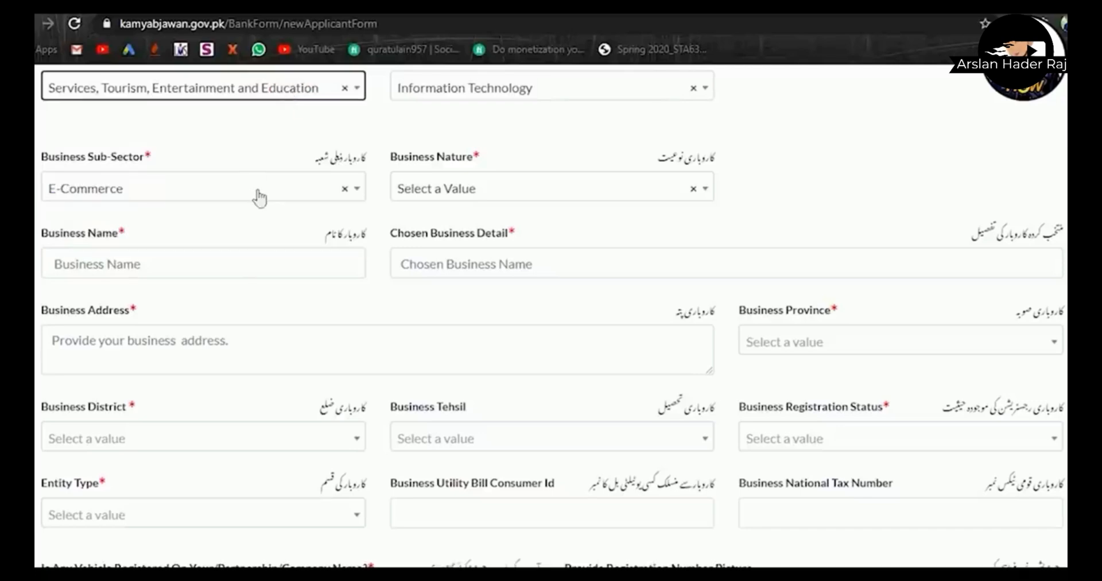
click(314, 93)
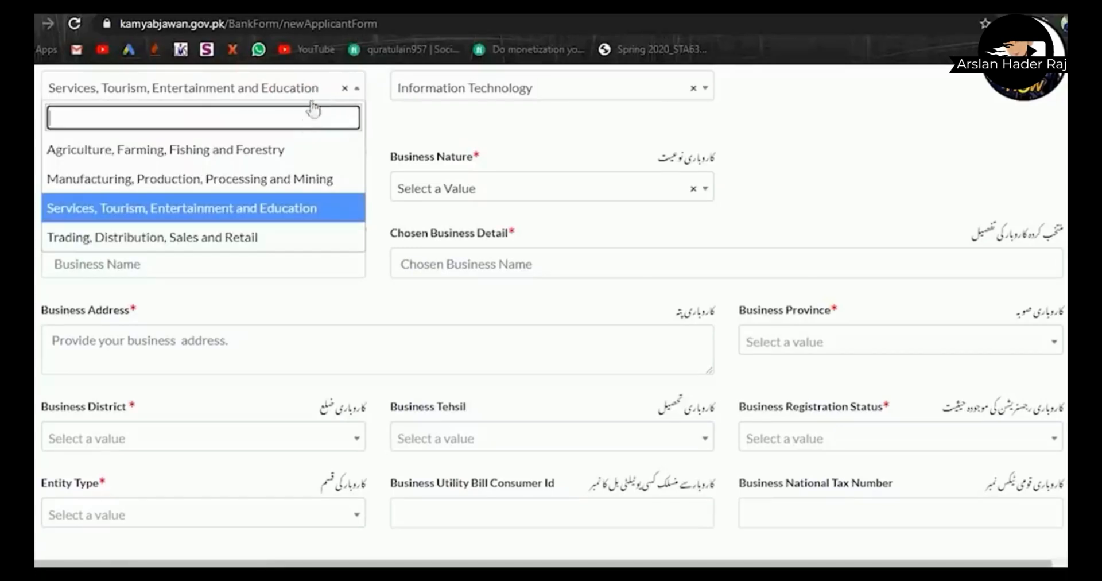
click(283, 151)
click(433, 89)
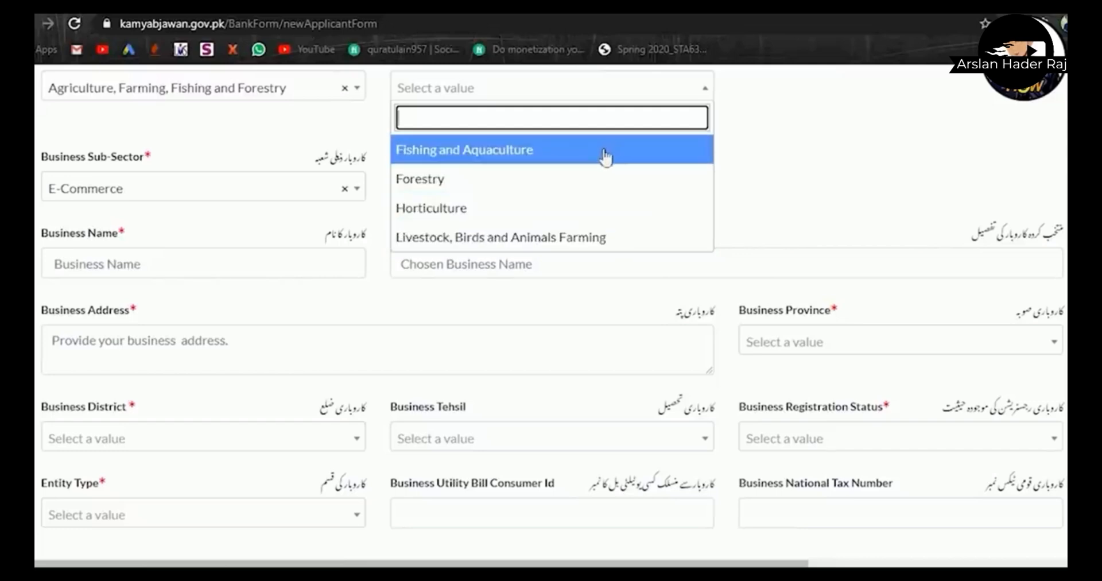
click(572, 211)
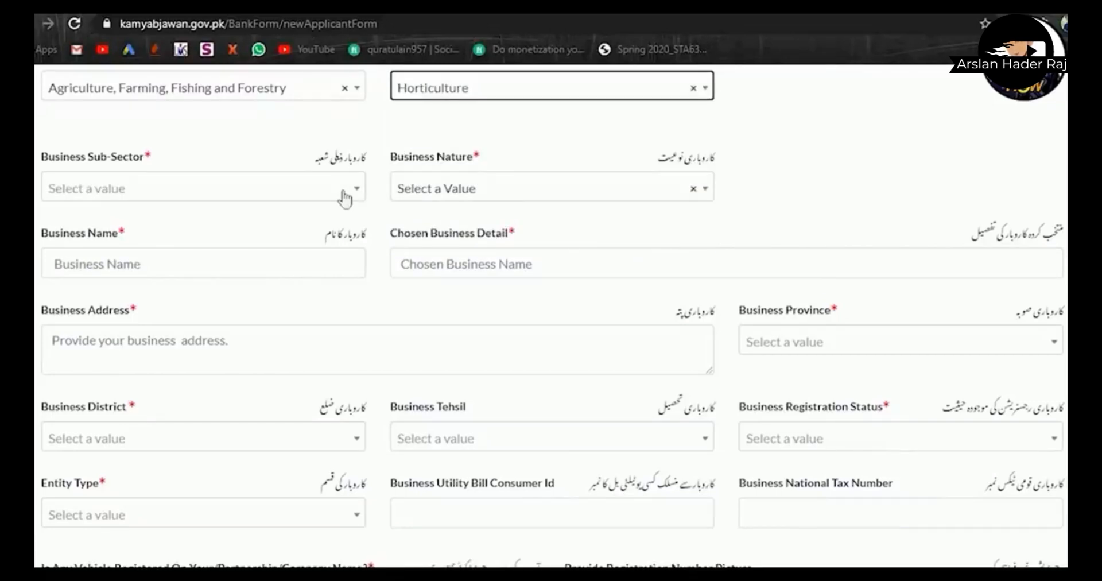
- Set the sub-sector to Grapes Farm and business nature to Local Business
click(343, 191)
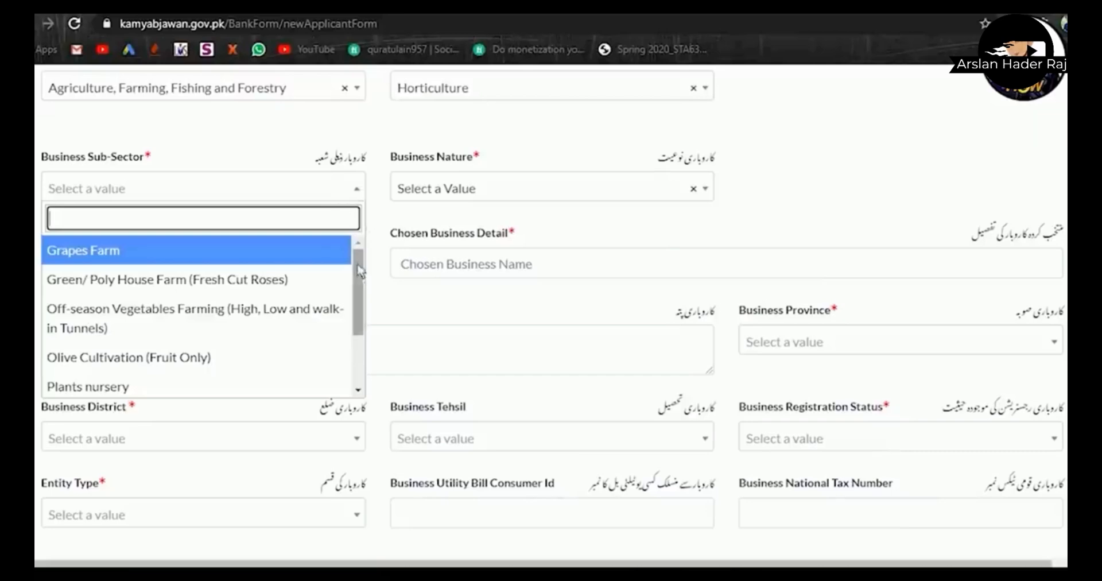
drag(359, 272, 358, 247)
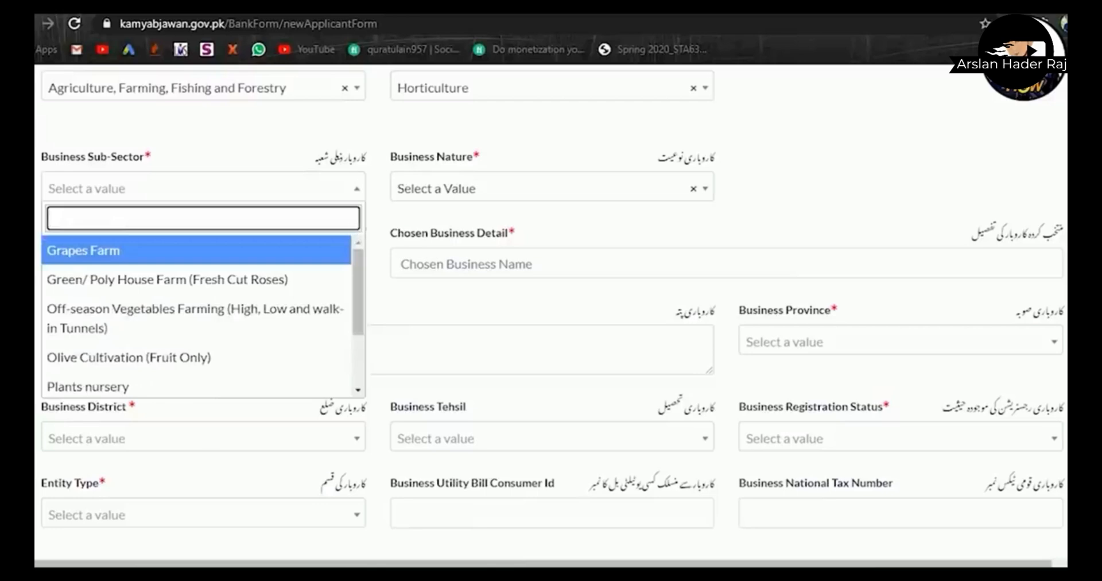
click(284, 250)
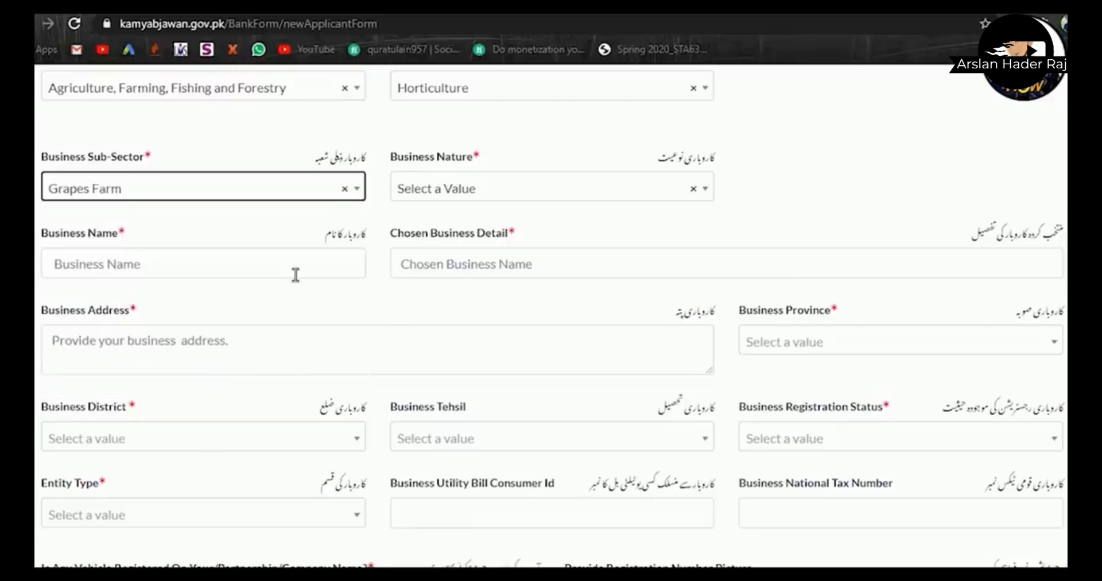
click(562, 195)
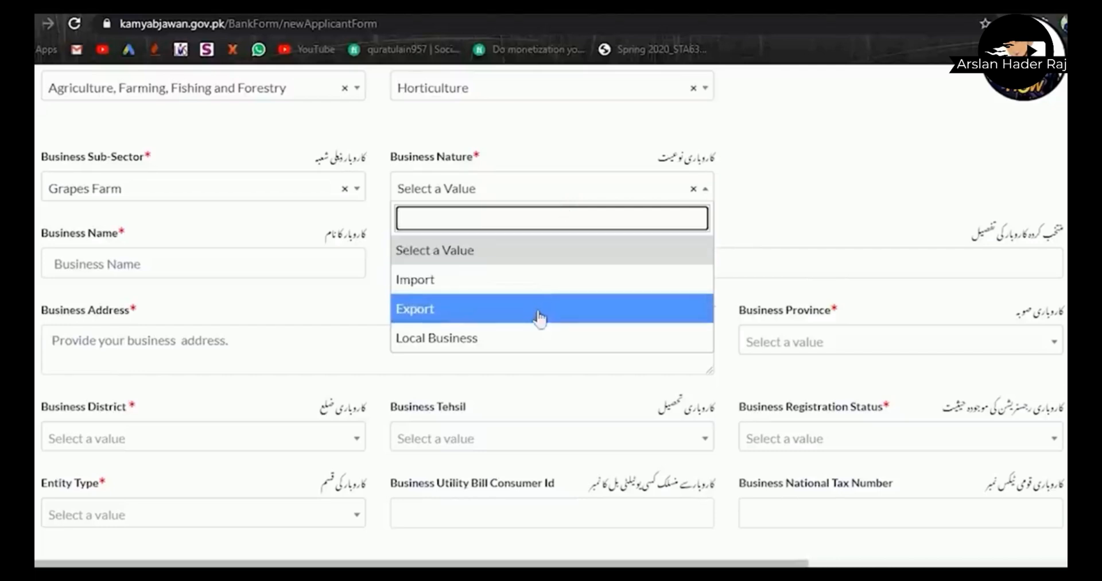
click(509, 345)
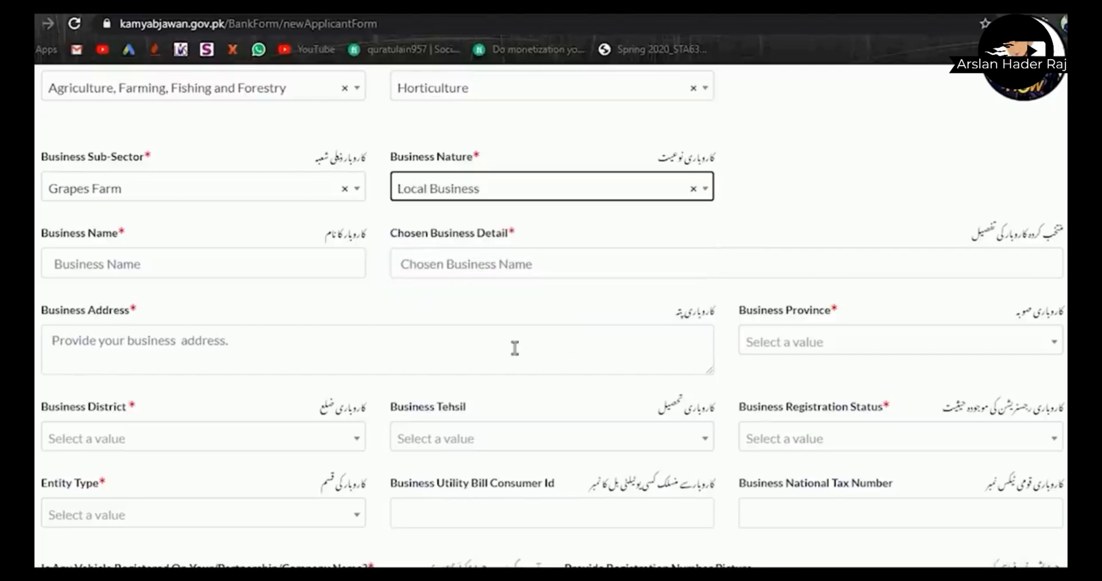
click(267, 274)
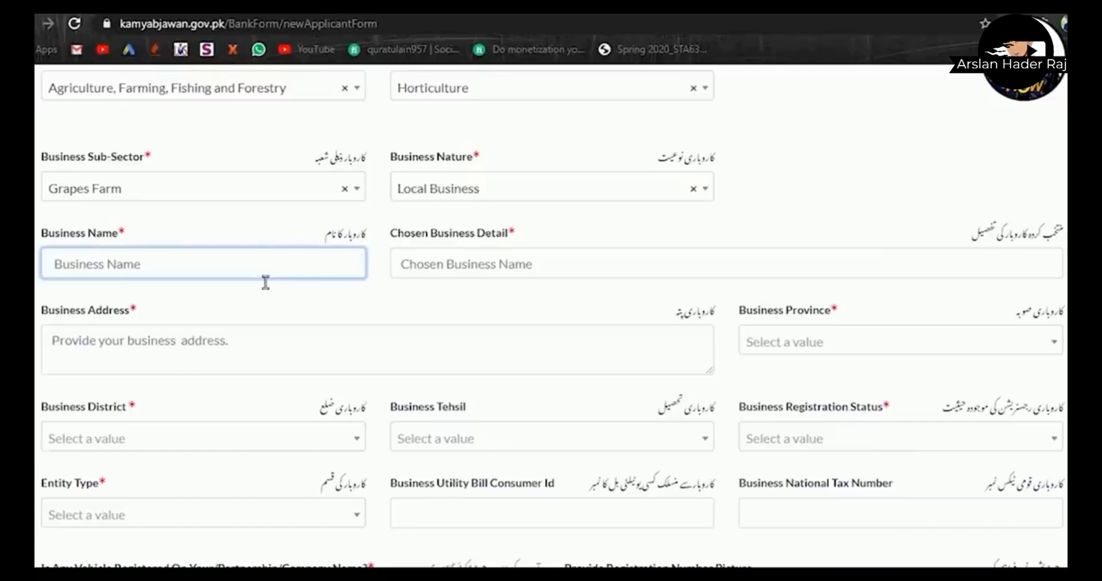
- Enter business name 'Malik and sons' and detail 'Malik and sons agriculture and farm'
text(Malik)
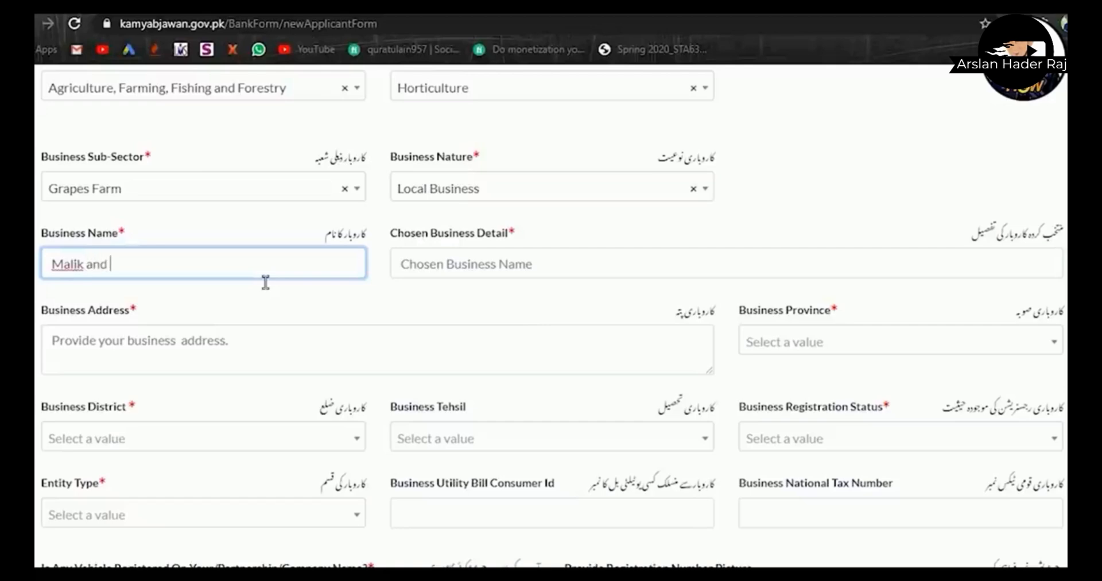
text(and sons)
click(564, 271)
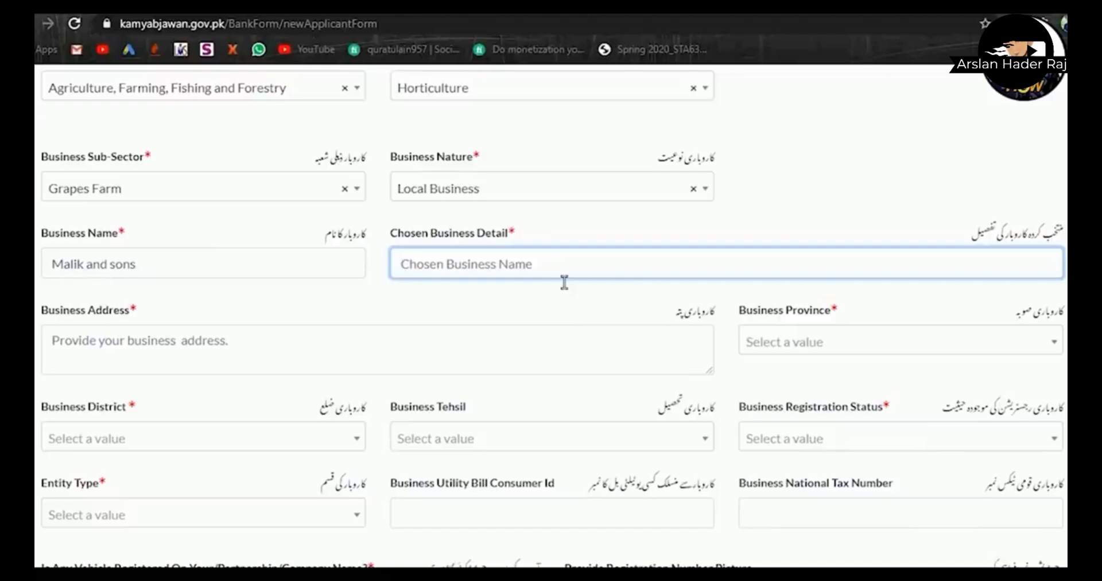
text(Malik )
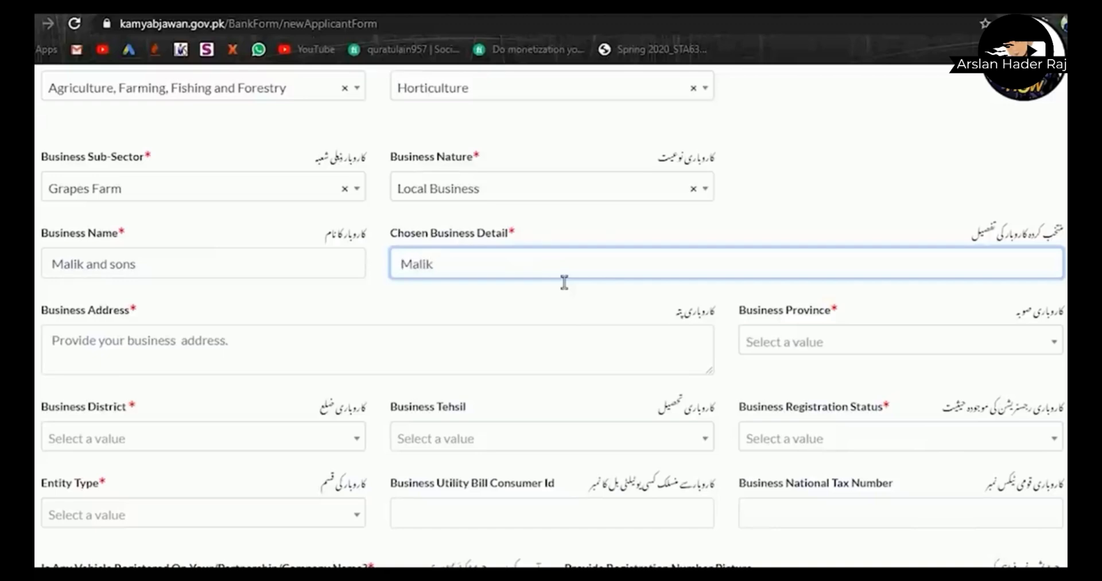
text(and sons agric)
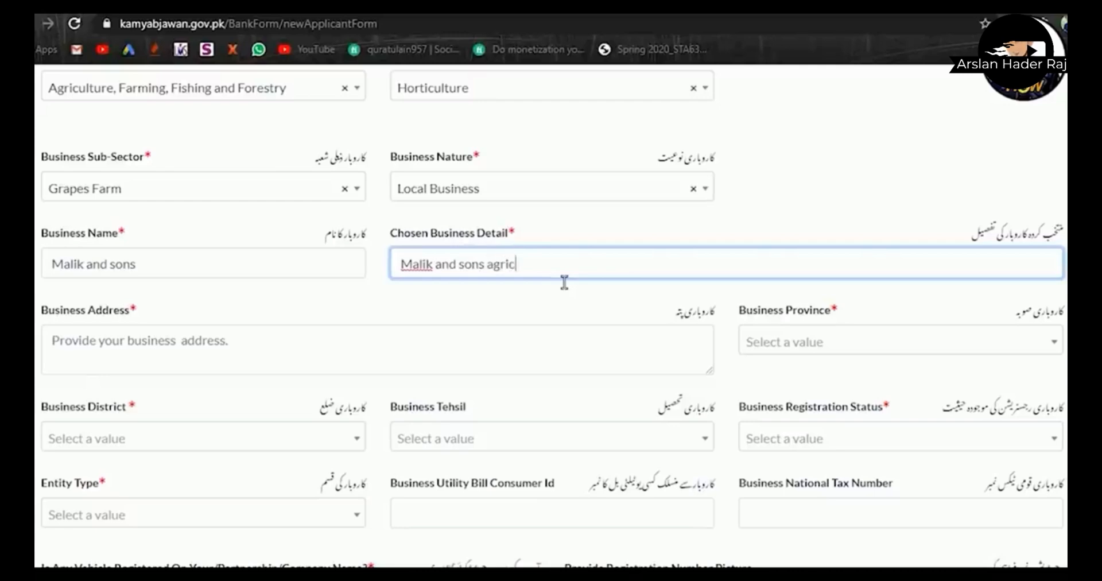
text(ulture and farming)
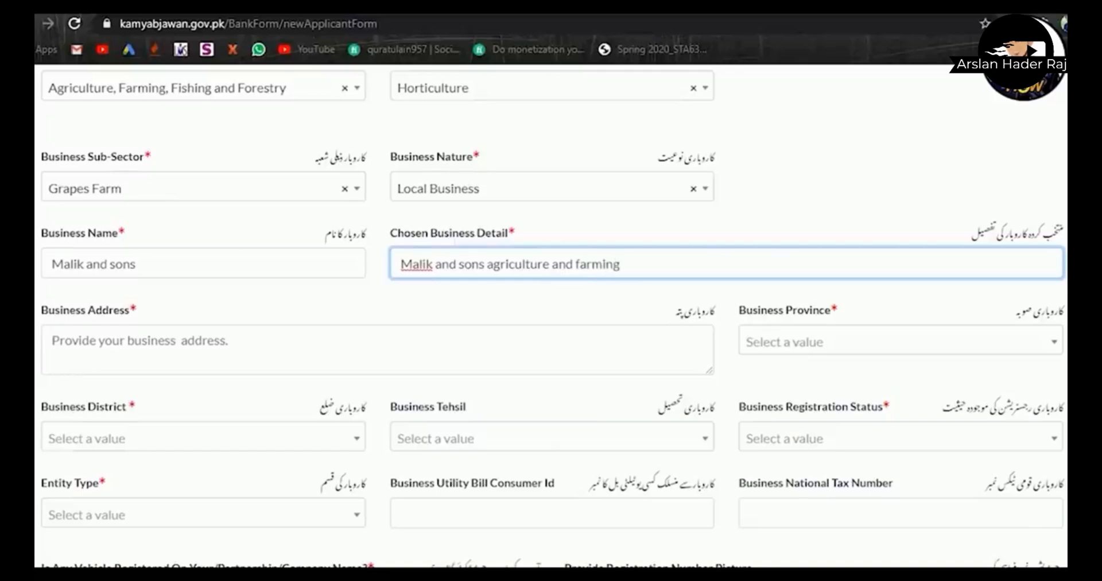
scroll(418, 205, down, 3)
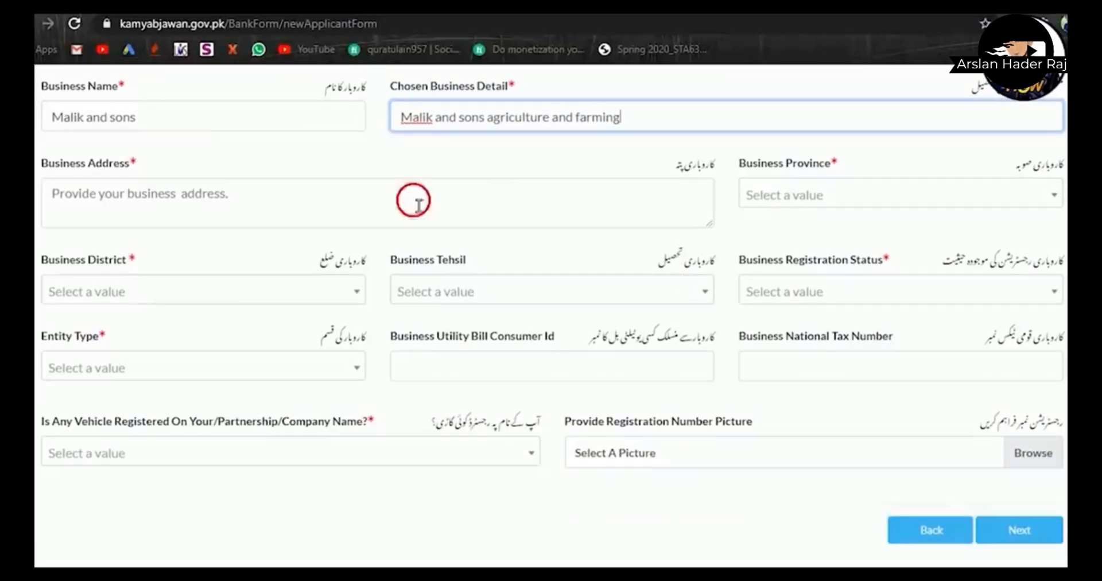
- Type 'village 23 , shop no 21' into the Business Address field, clearing stray letters and autofill suggestions
click(418, 206)
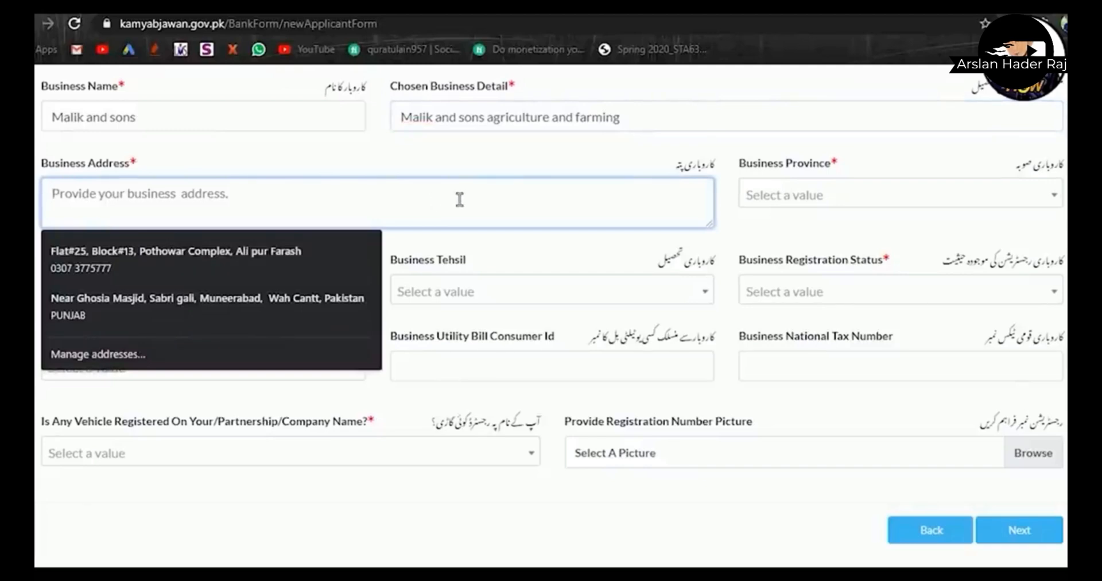
text(e)
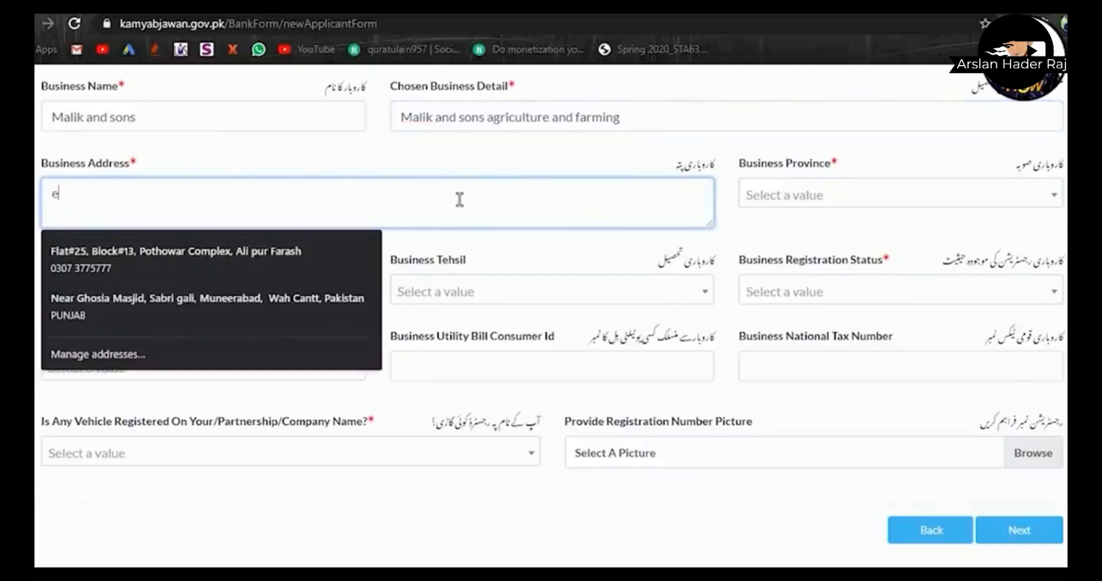
key(BackSpace)
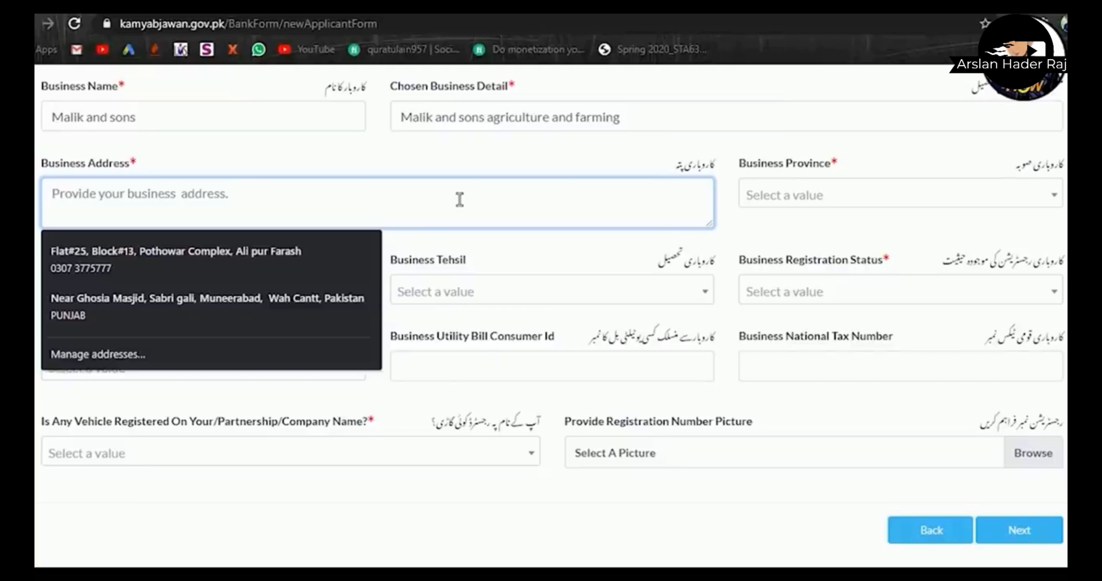
text(villag)
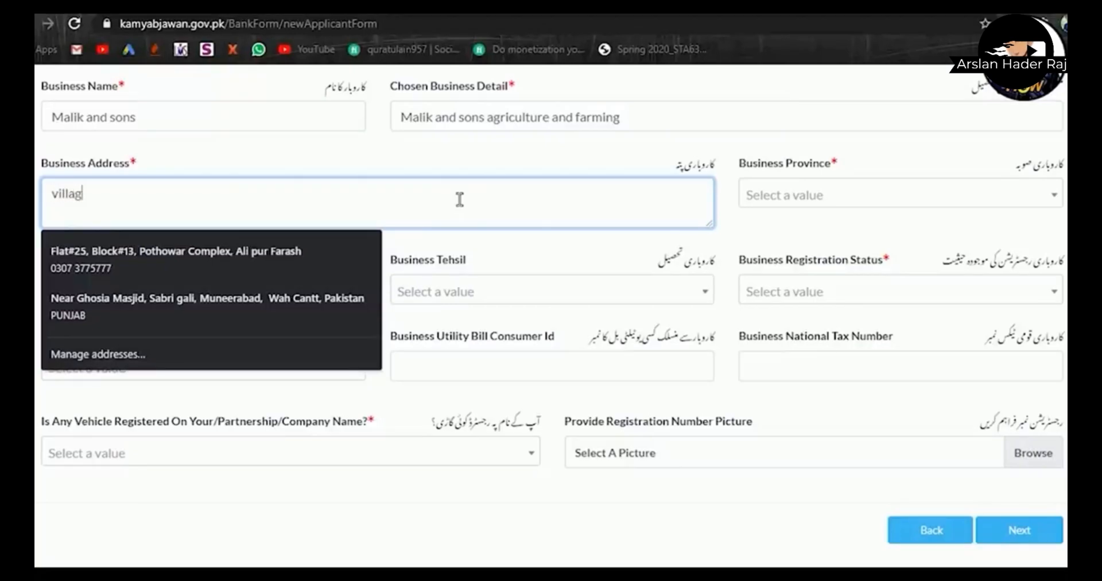
text(e 23)
key(Escape)
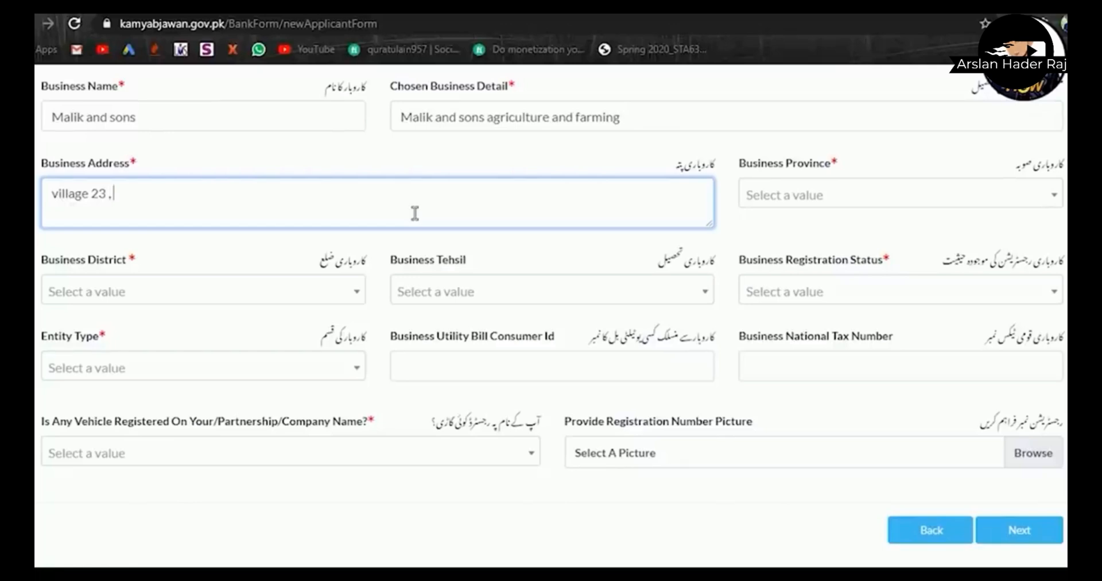
text(mmmm)
key(BackSpace)
key(BackSpace)
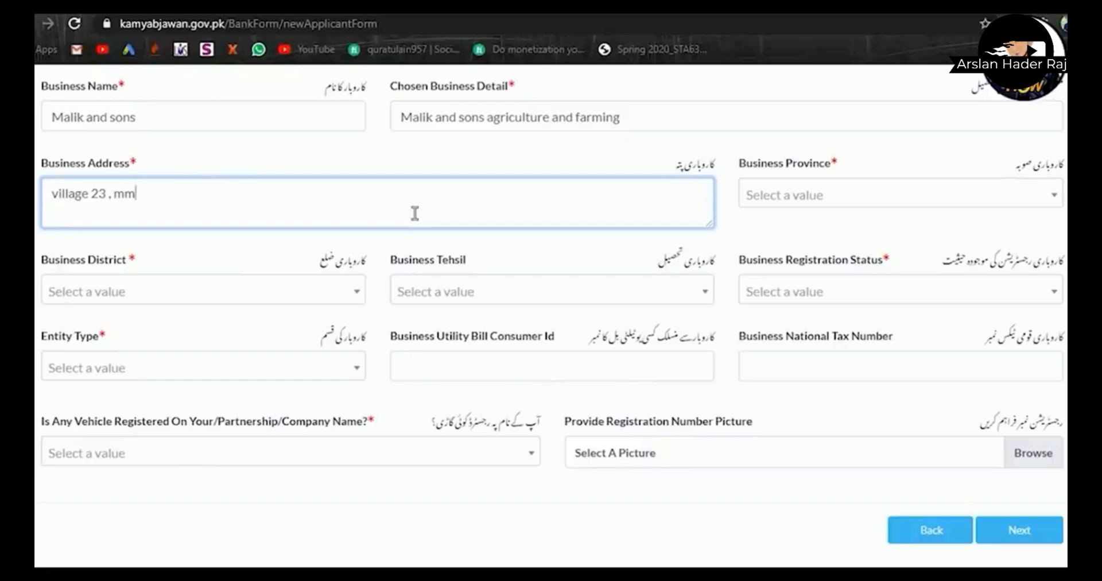
key(BackSpace)
key(BackSpace)
text(shop no 21)
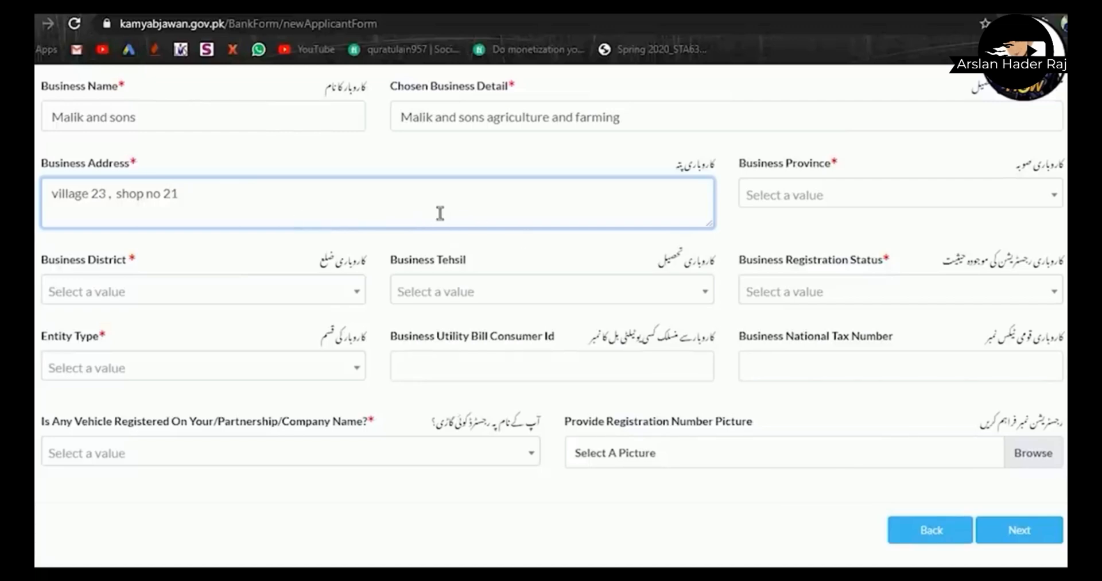
- Set the business location to Punjab province, Rawalpindi district and Rawalpindi tehsil
click(814, 202)
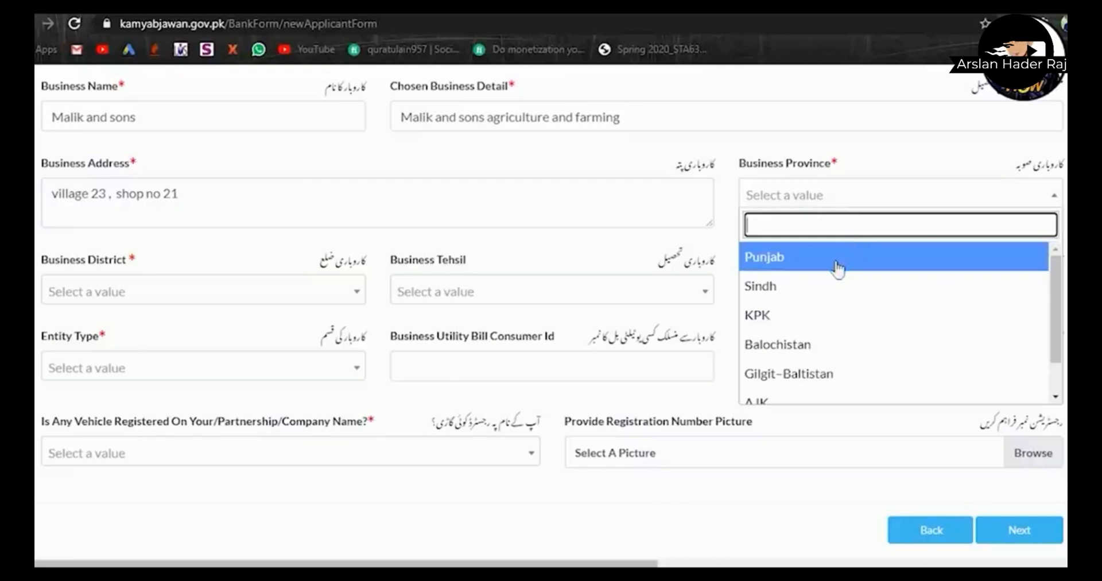
click(792, 258)
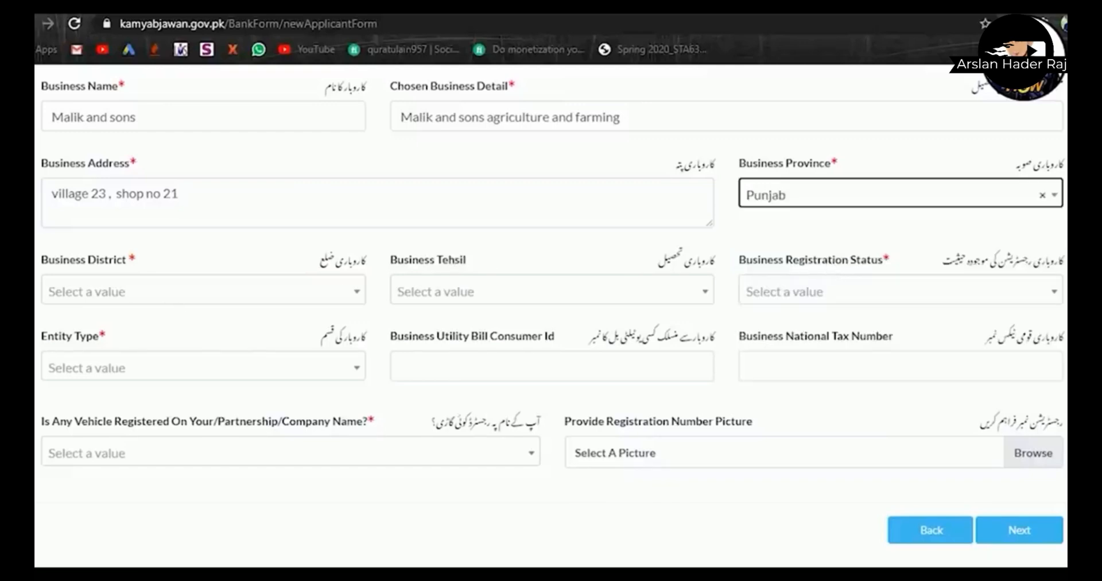
click(170, 296)
drag(359, 361, 364, 486)
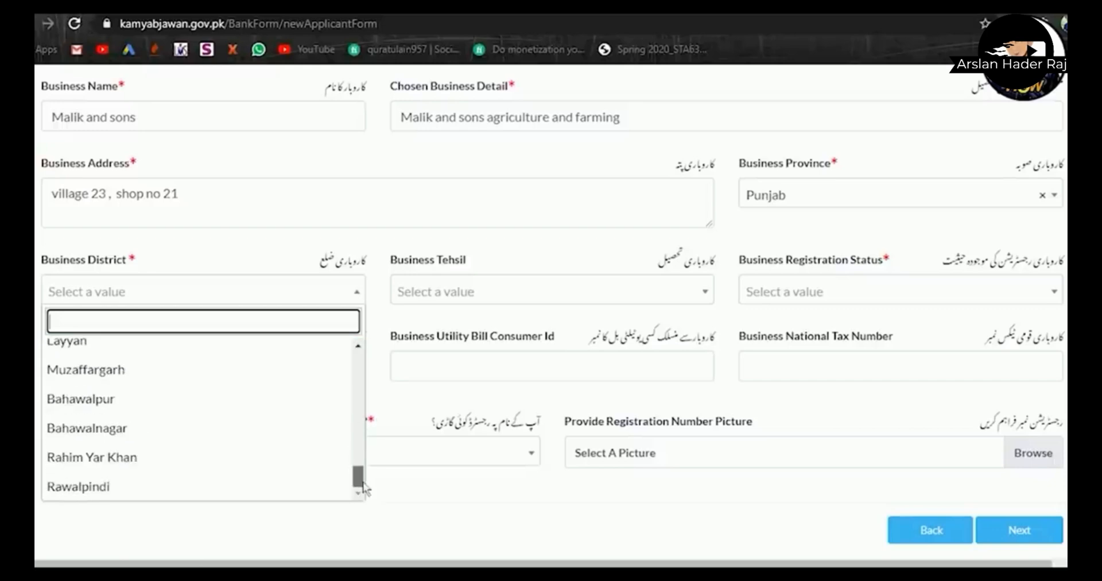
click(309, 491)
click(570, 293)
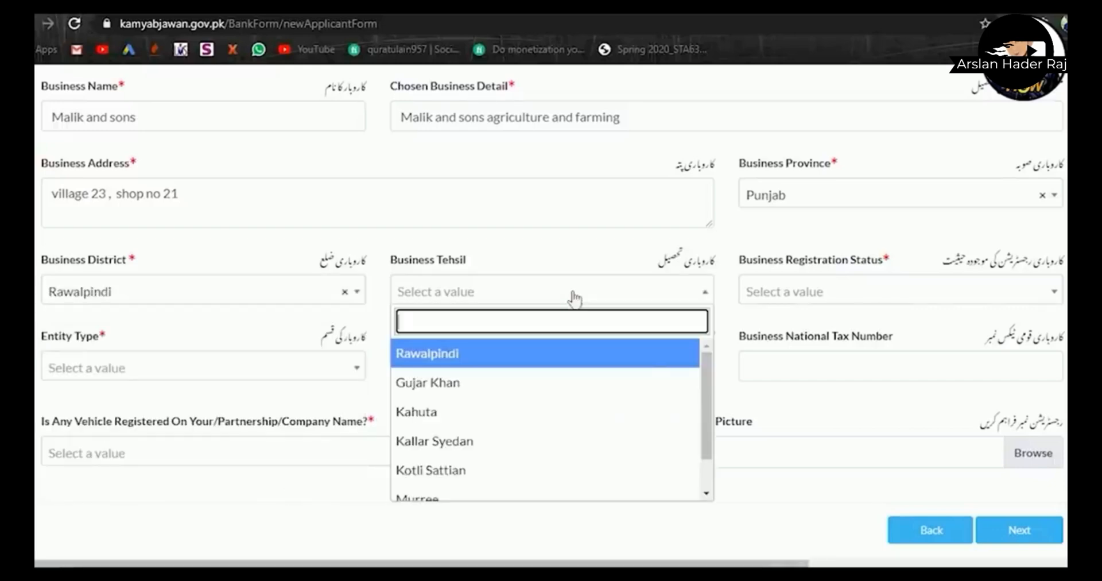
click(644, 360)
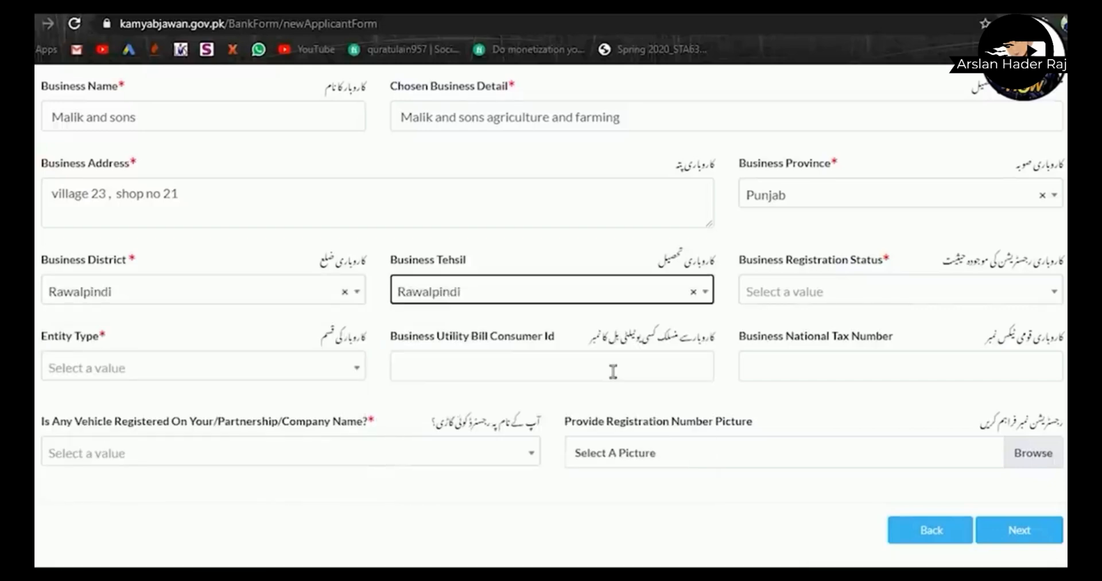
- Mark registration status UnRegistered and entity type Sole Proprietorship / Individual
click(930, 305)
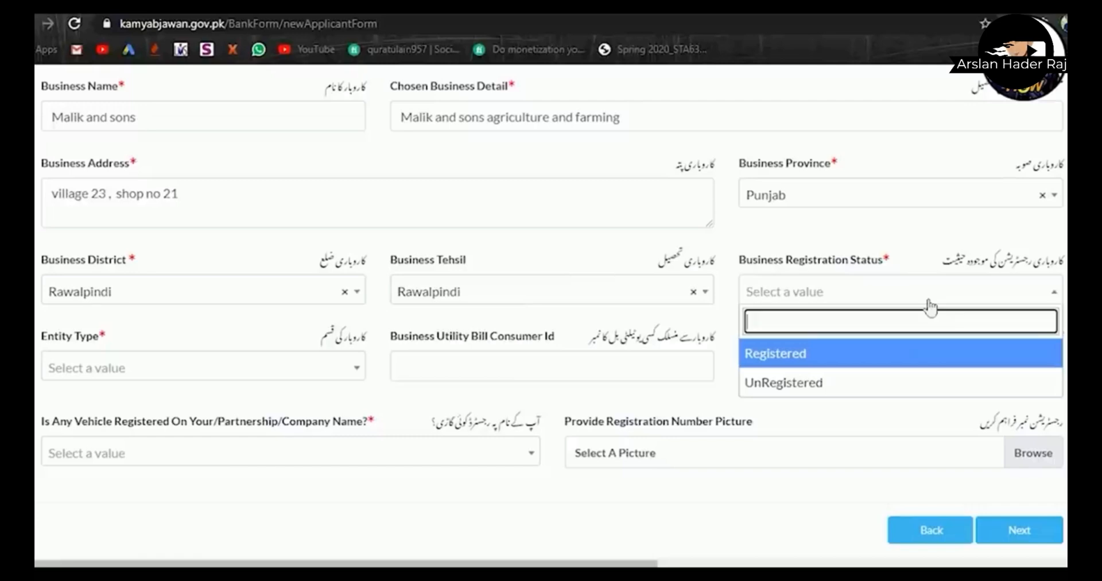
click(862, 384)
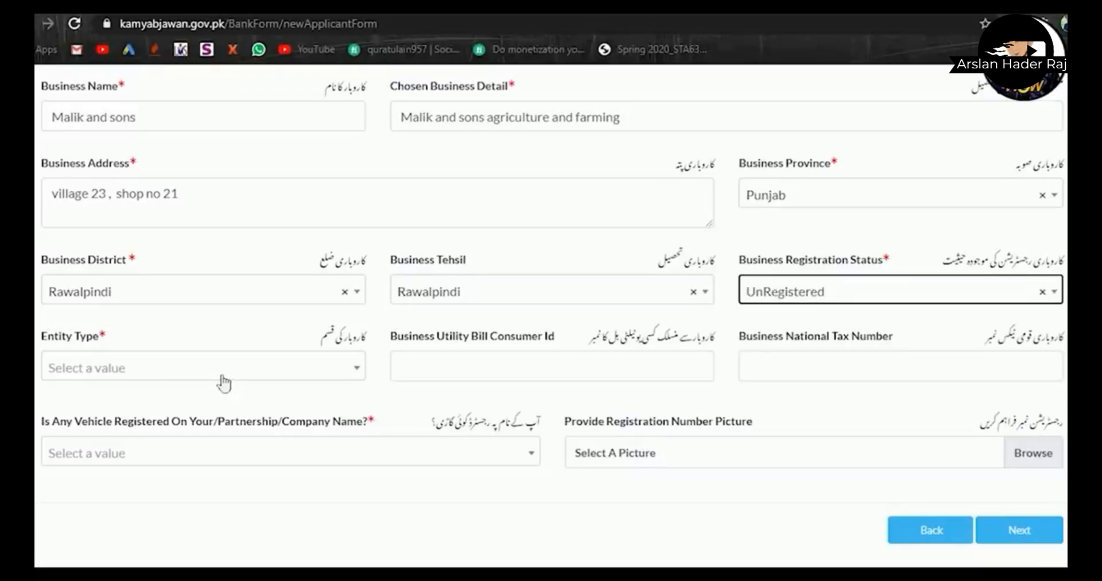
click(219, 371)
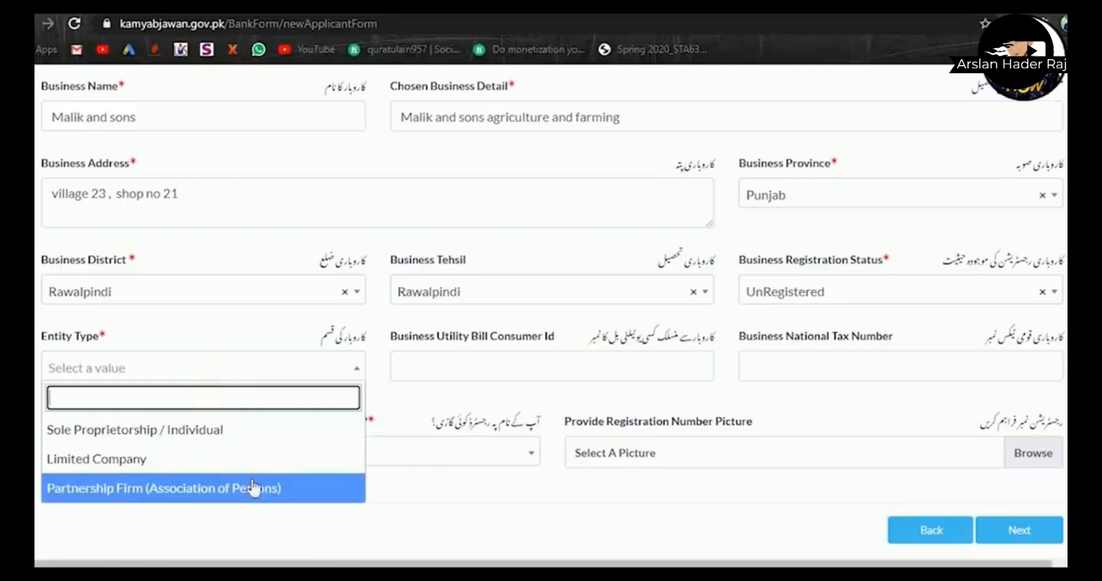
click(227, 449)
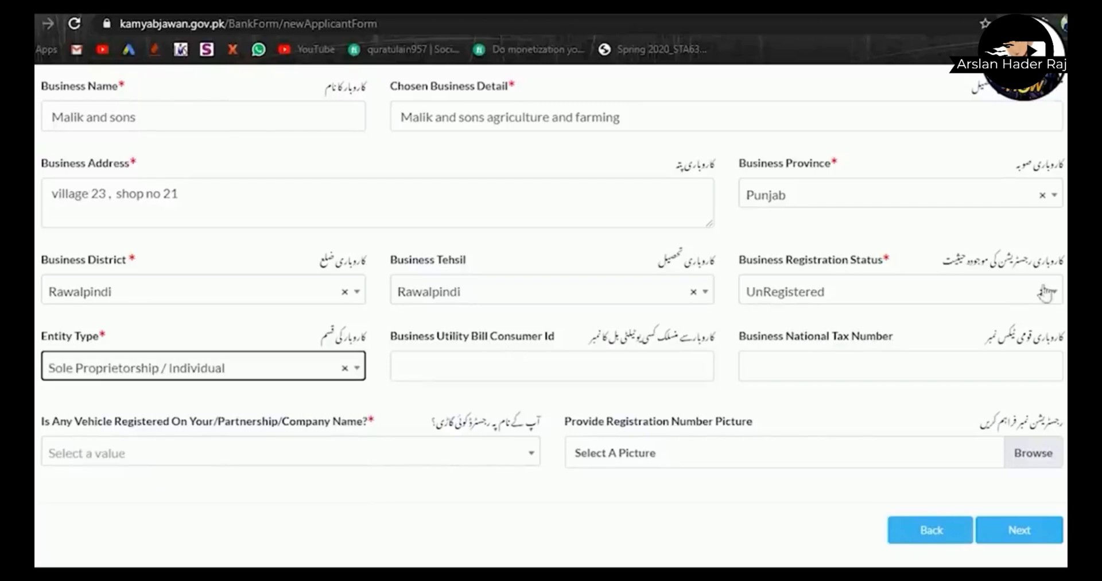
scroll(551, 315, down, 2)
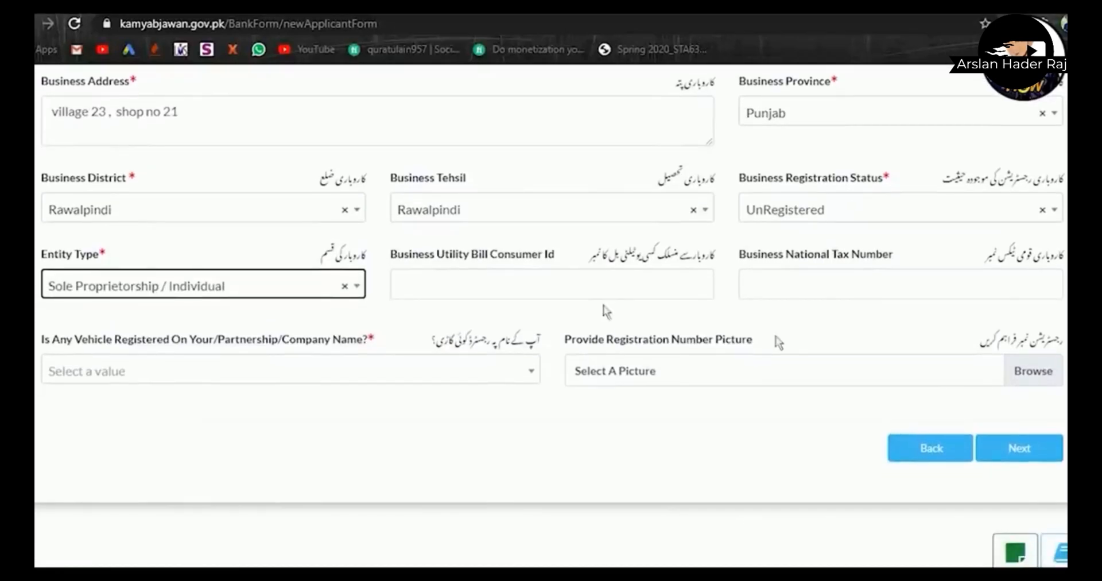
- Enter the utility bill consumer ID and 'nill' as the national tax number
click(491, 295)
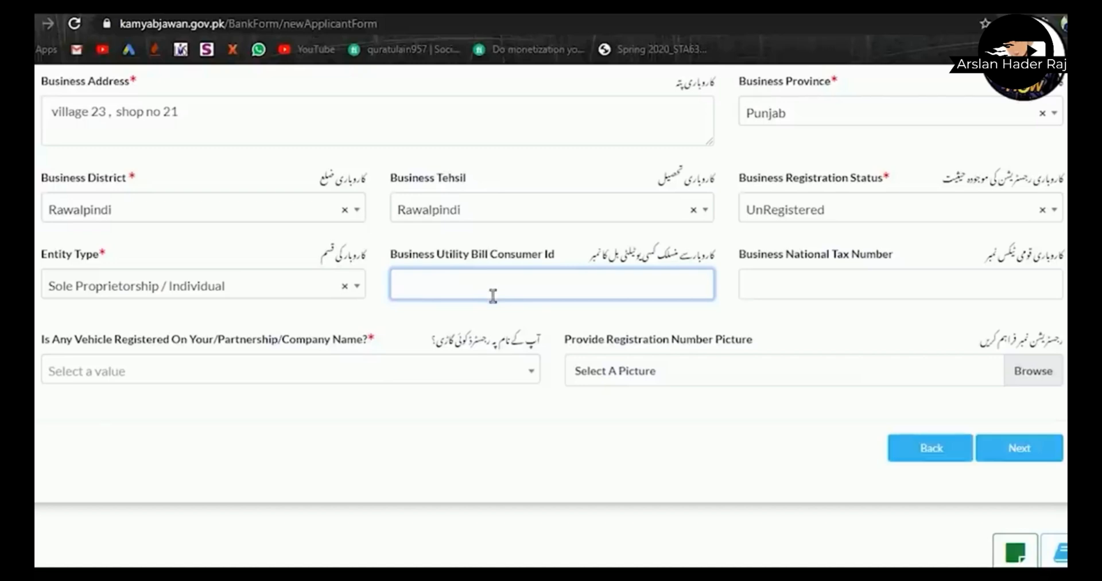
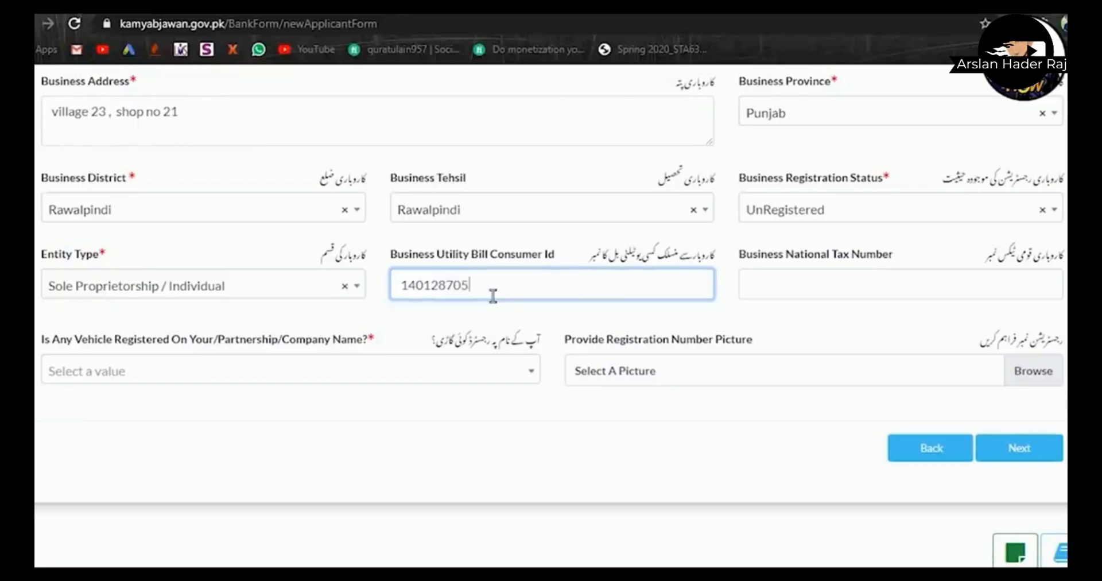
click(804, 303)
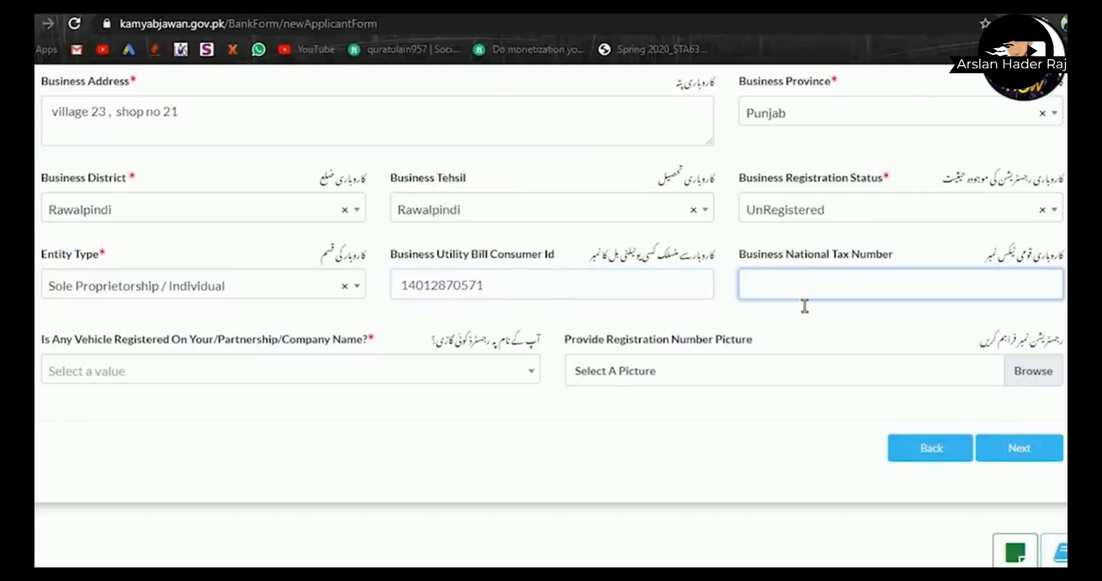
text(nill)
- Answer No to vehicle registration, skip the picture upload, and proceed to Loan Details
click(354, 377)
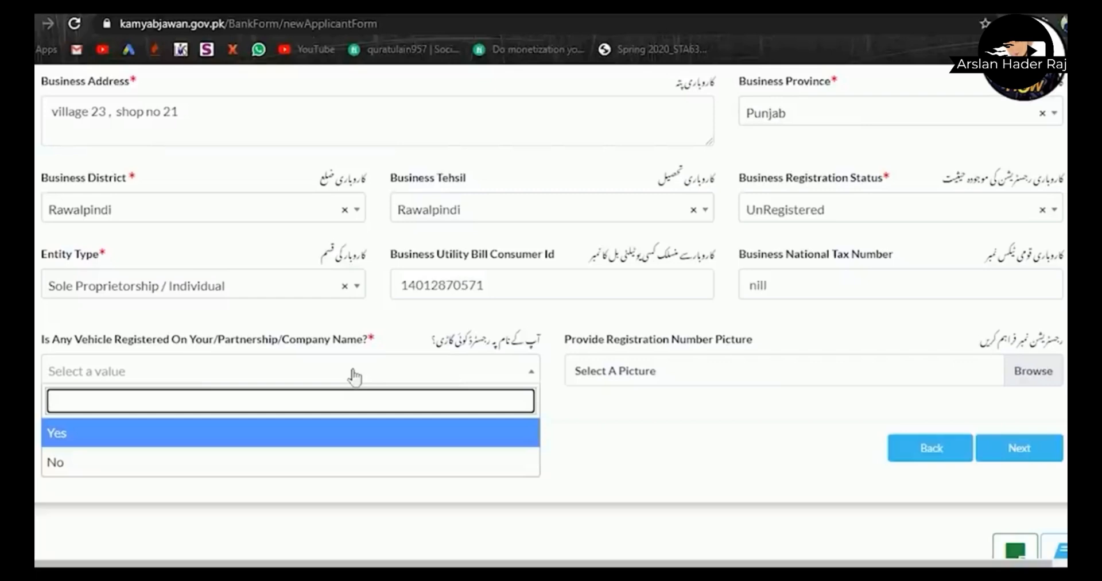
click(272, 471)
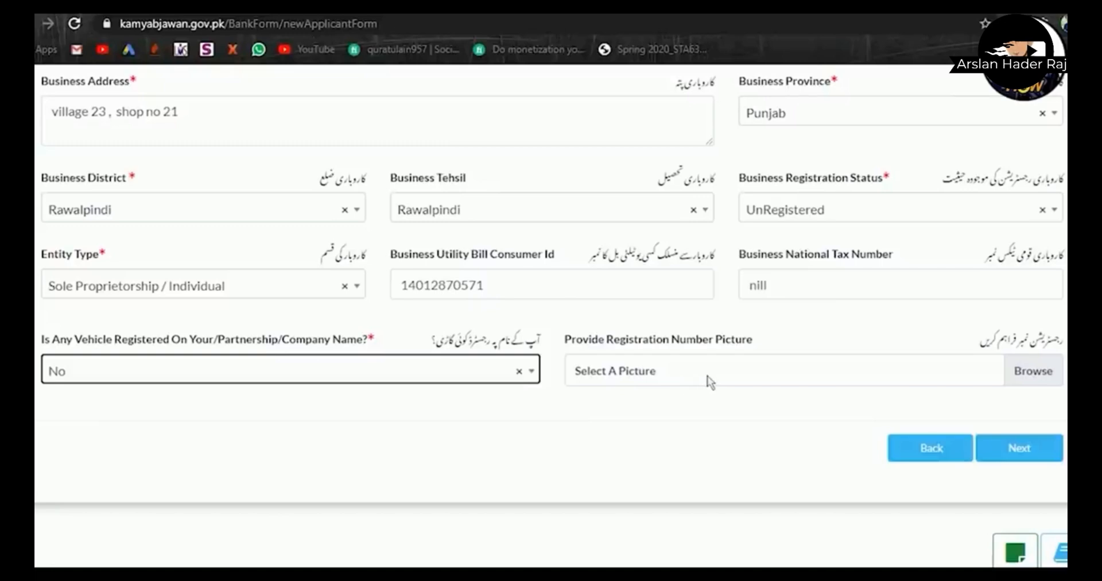
click(737, 374)
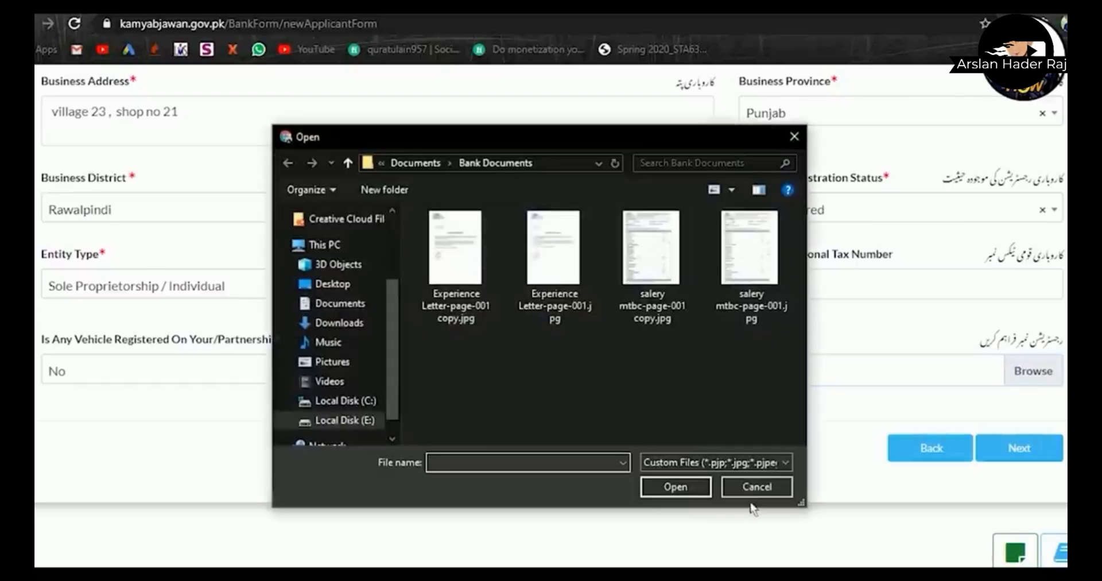
click(755, 487)
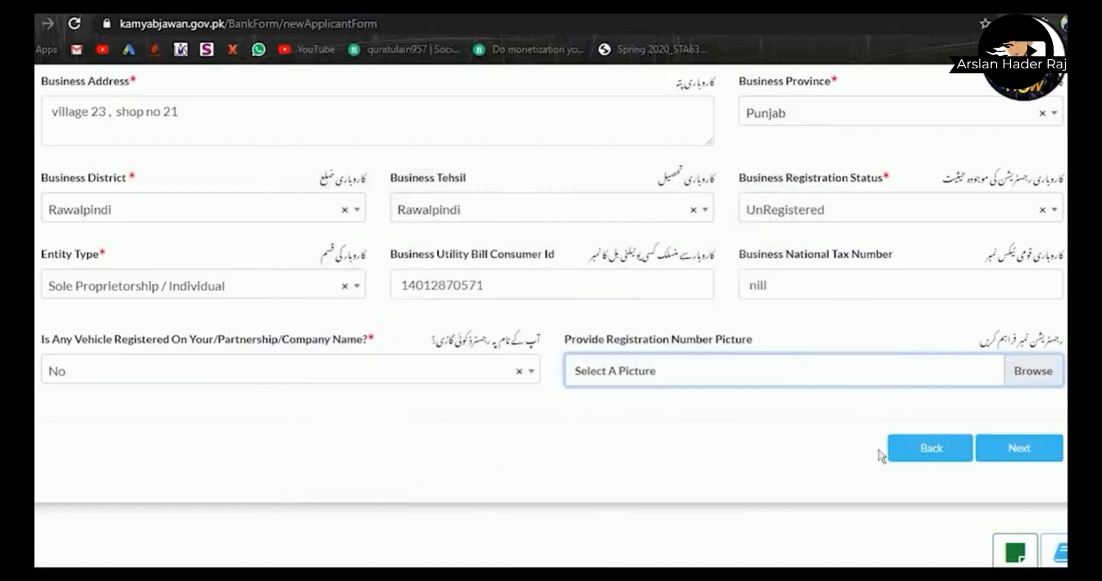
click(1017, 454)
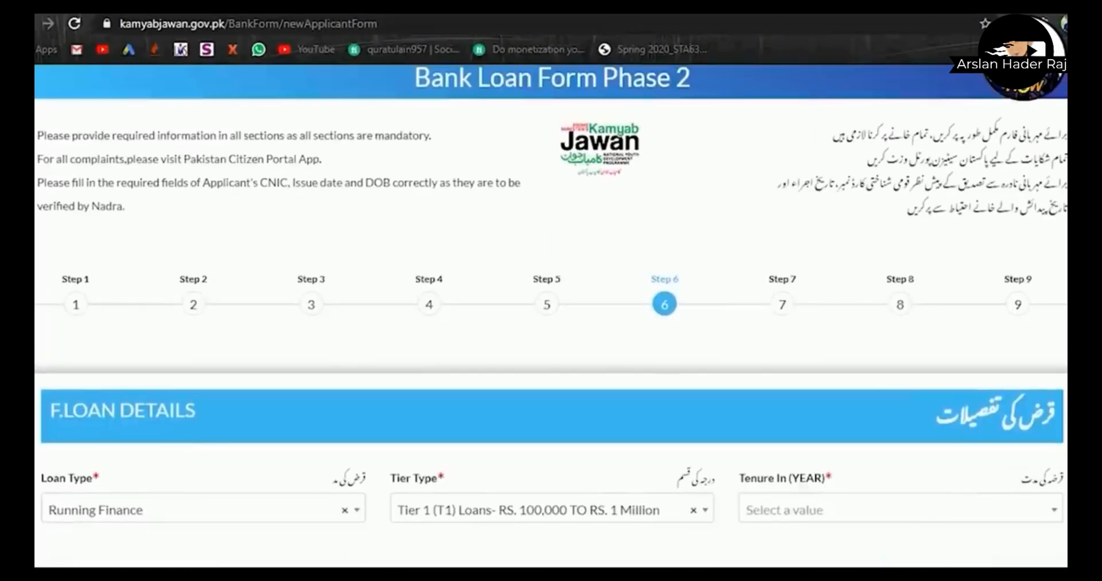
- Select Long Term Loan in the Loan Type dropdown, then bring up the Tier Type options
scroll(551, 316, down, 3)
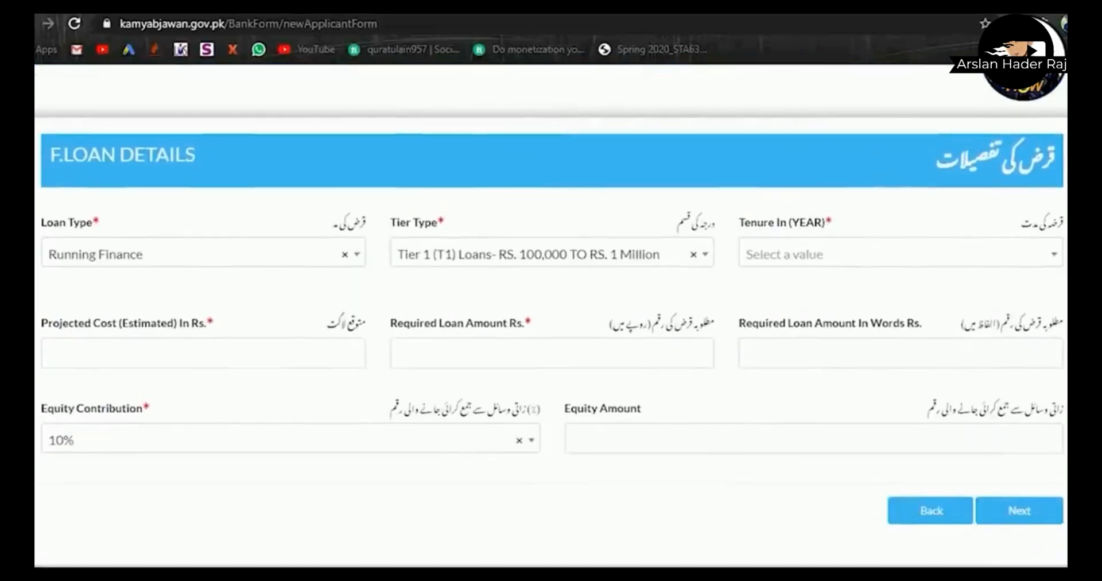
click(337, 256)
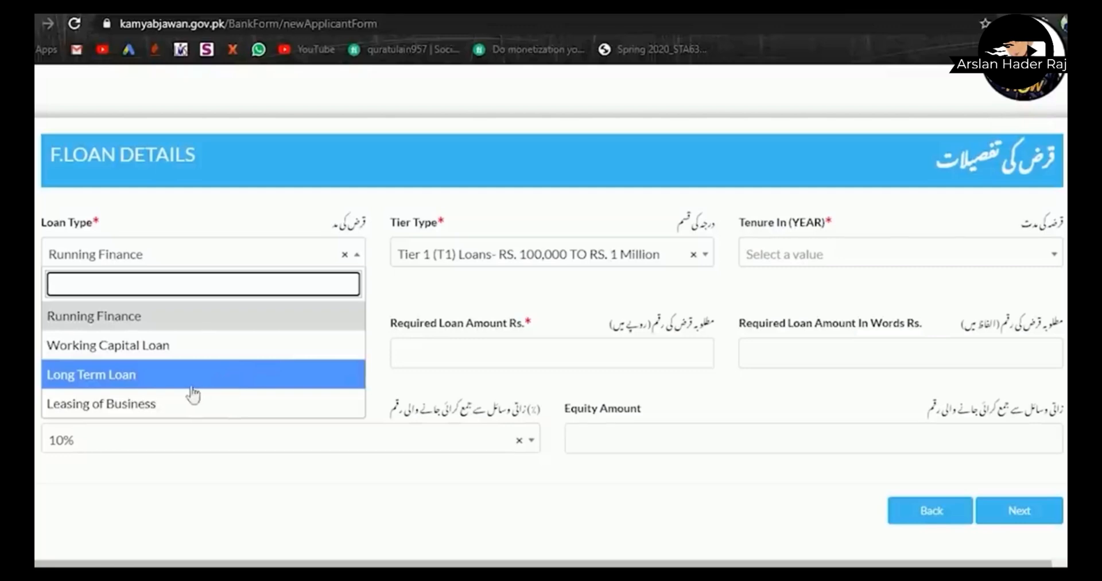
click(286, 377)
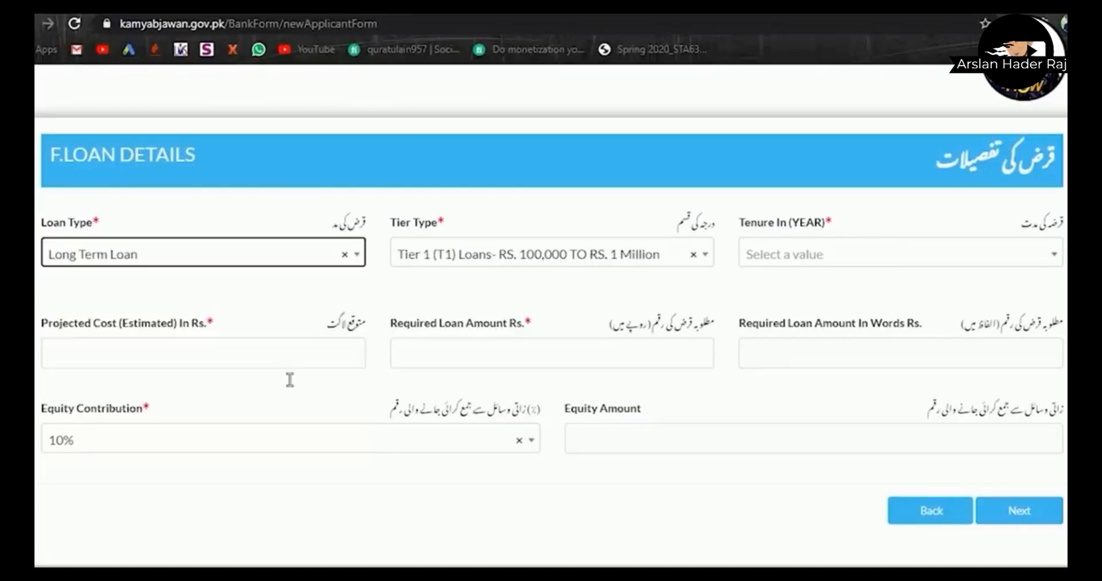
click(517, 268)
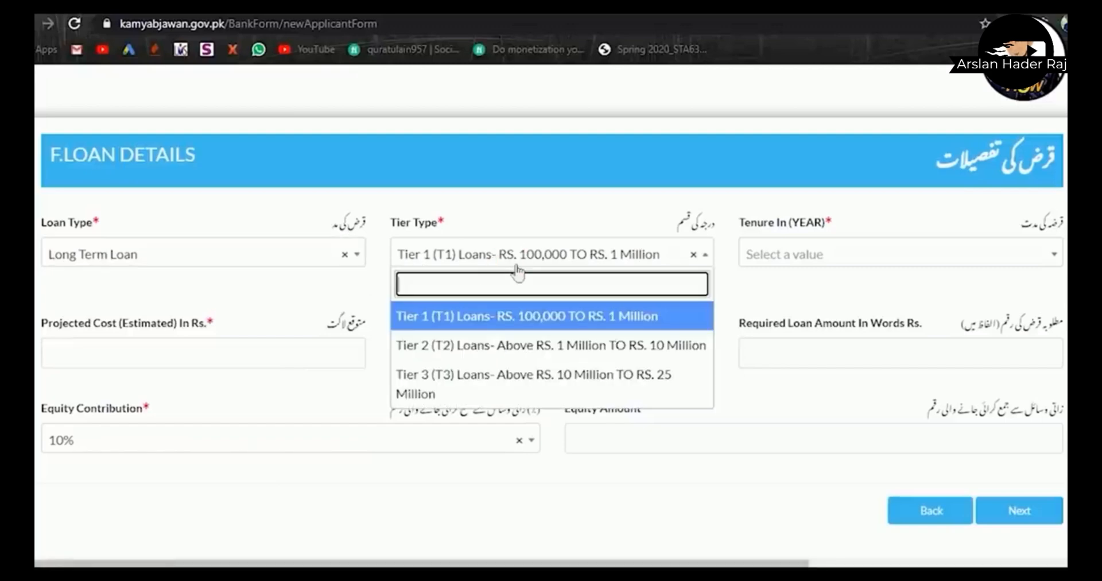
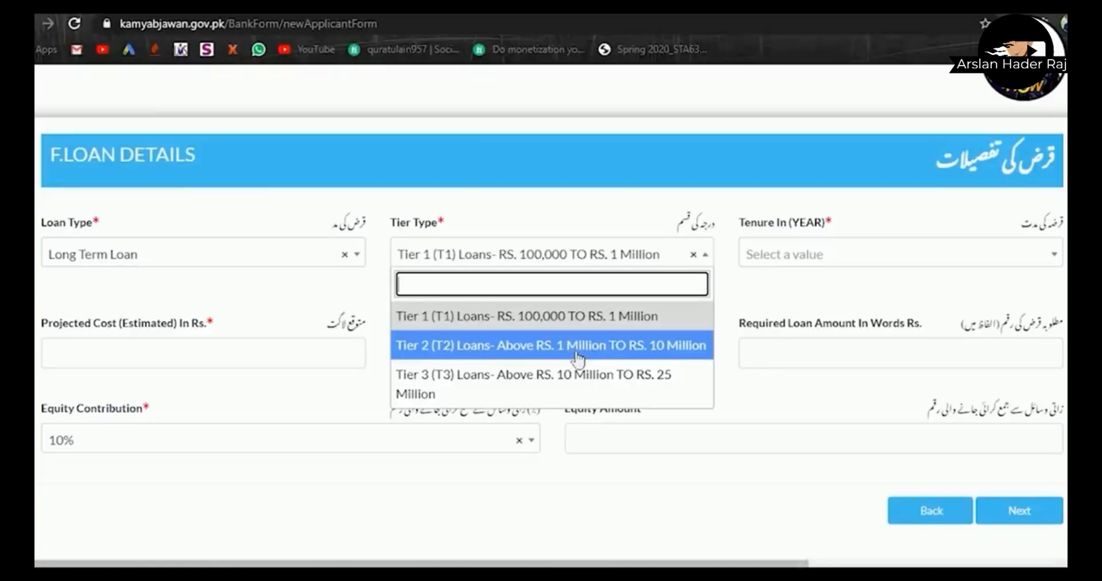
- Choose Tier 2 (above Rs. 1 Million to Rs. 10 Million) and an 8 Years loan tenure
click(577, 351)
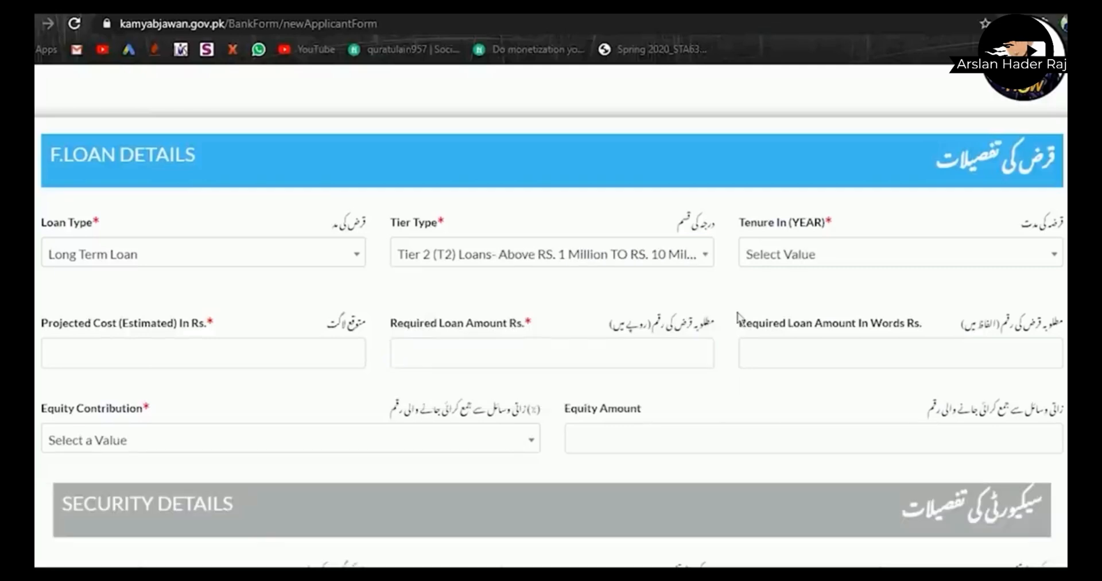
click(854, 265)
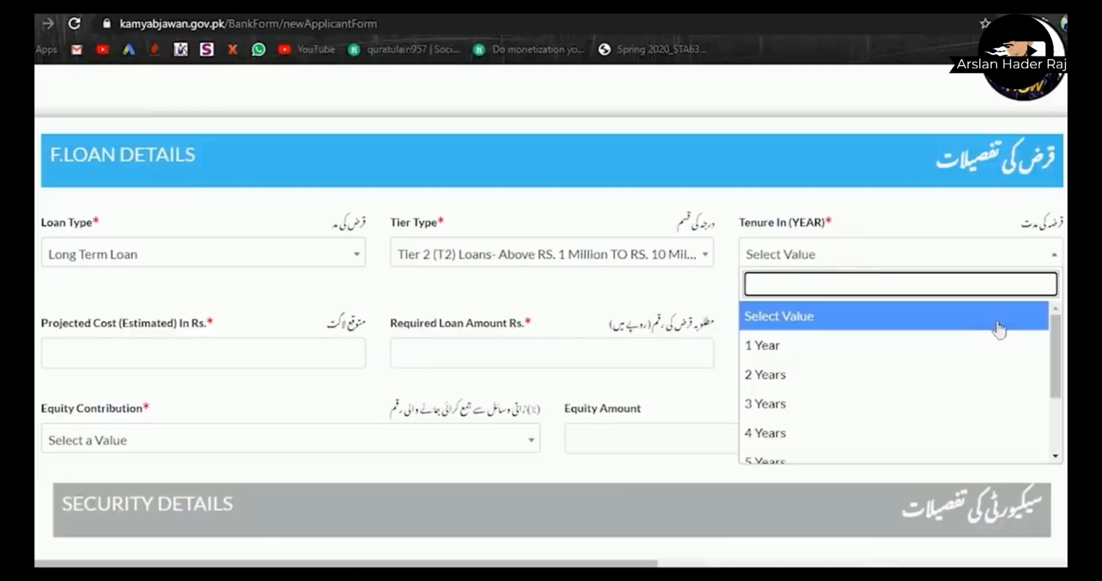
scroll(1056, 364, down, 1)
scroll(1058, 364, down, 2)
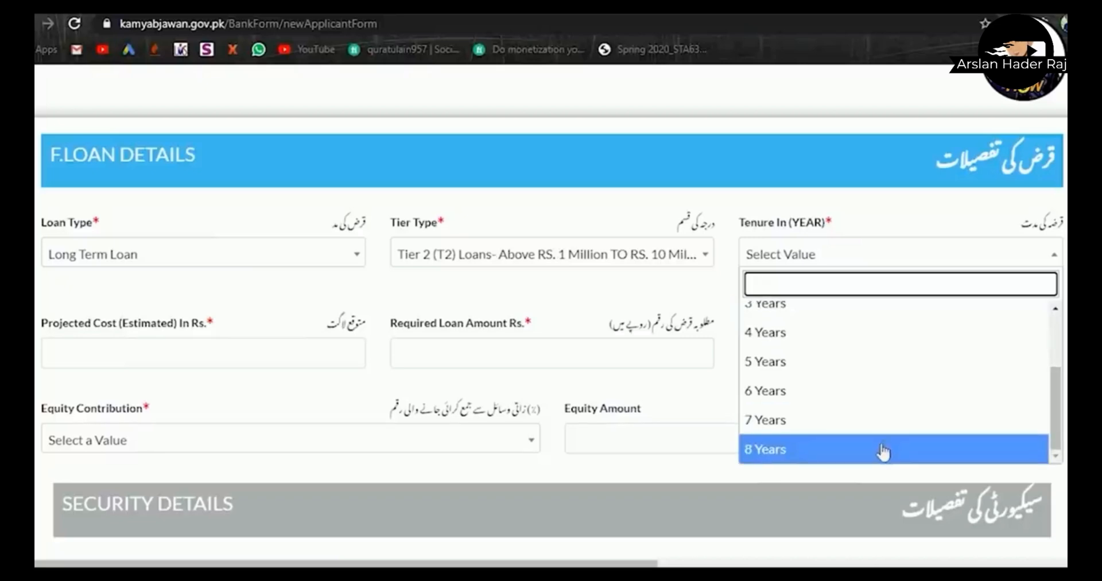
click(882, 451)
scroll(940, 450, down, 1)
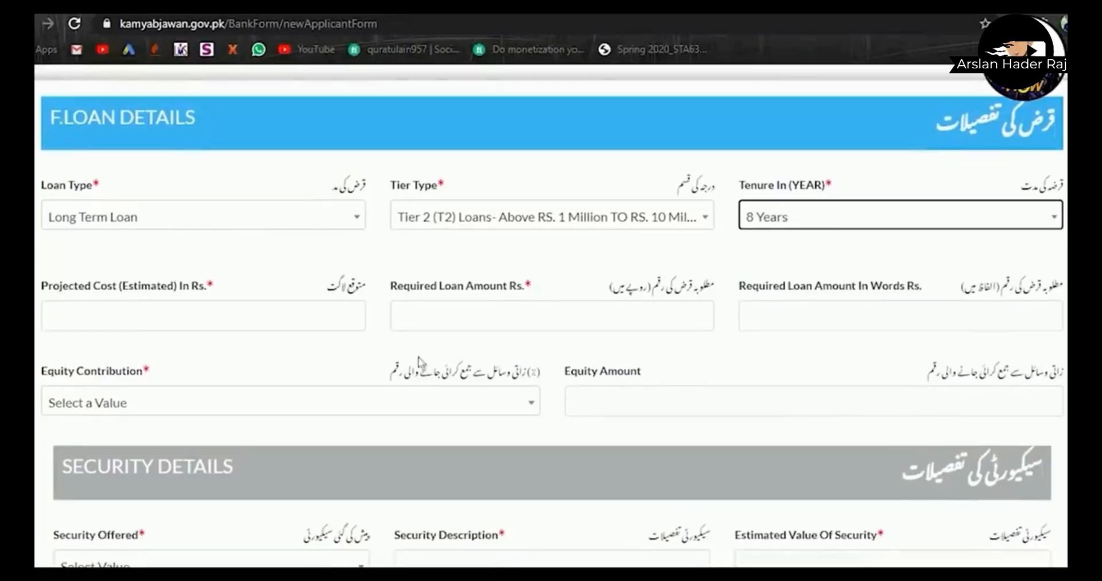
click(290, 326)
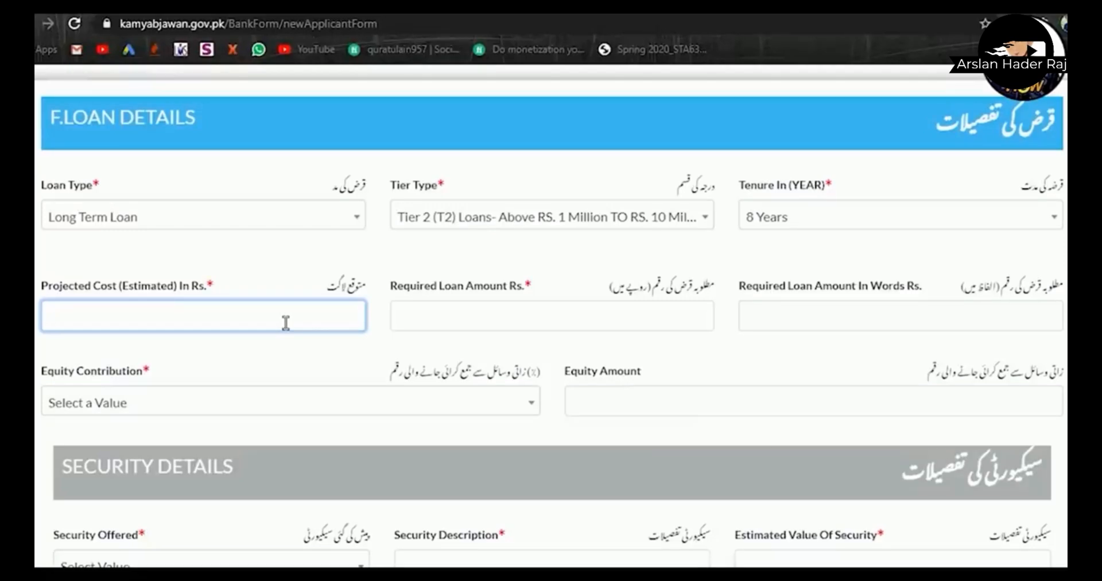
- Enter a projected cost of 80,00000 and a required loan amount of 70,00000 (Seventy Lakhs)
text(8)
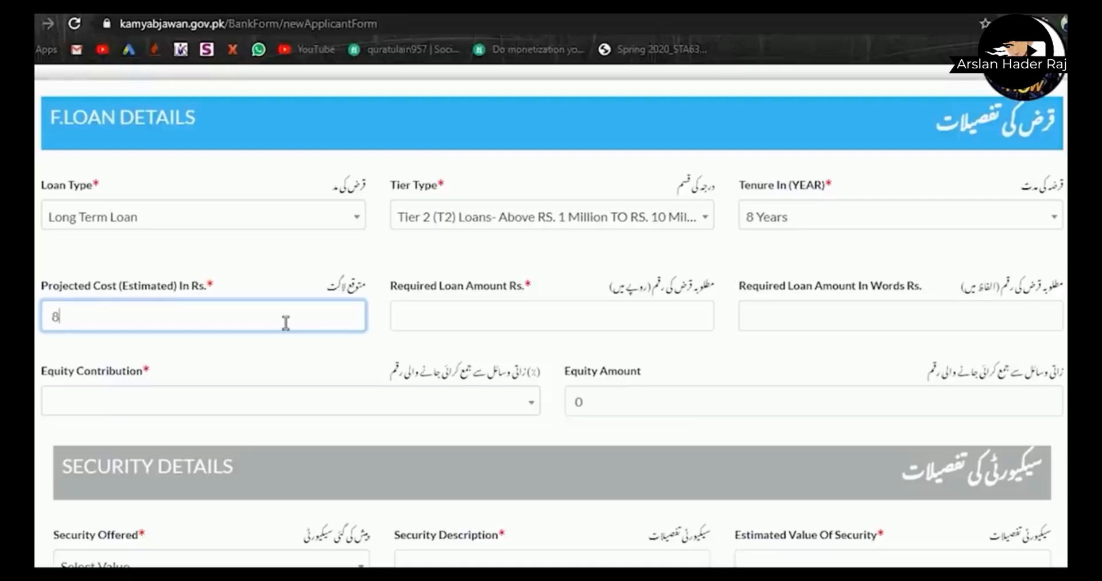
text(0,00000)
click(623, 332)
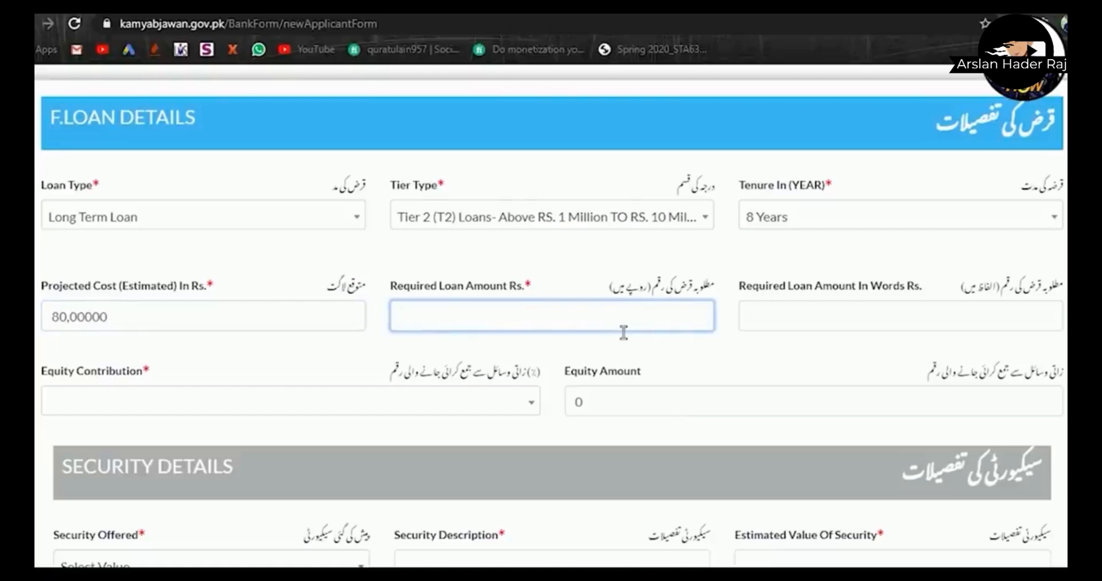
text(70,00000)
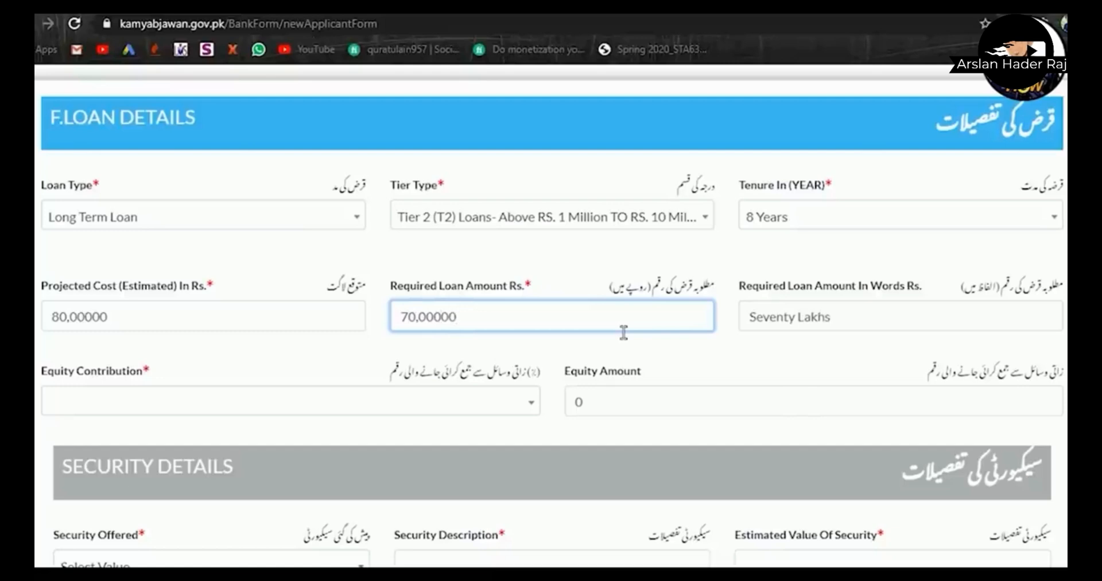
click(805, 330)
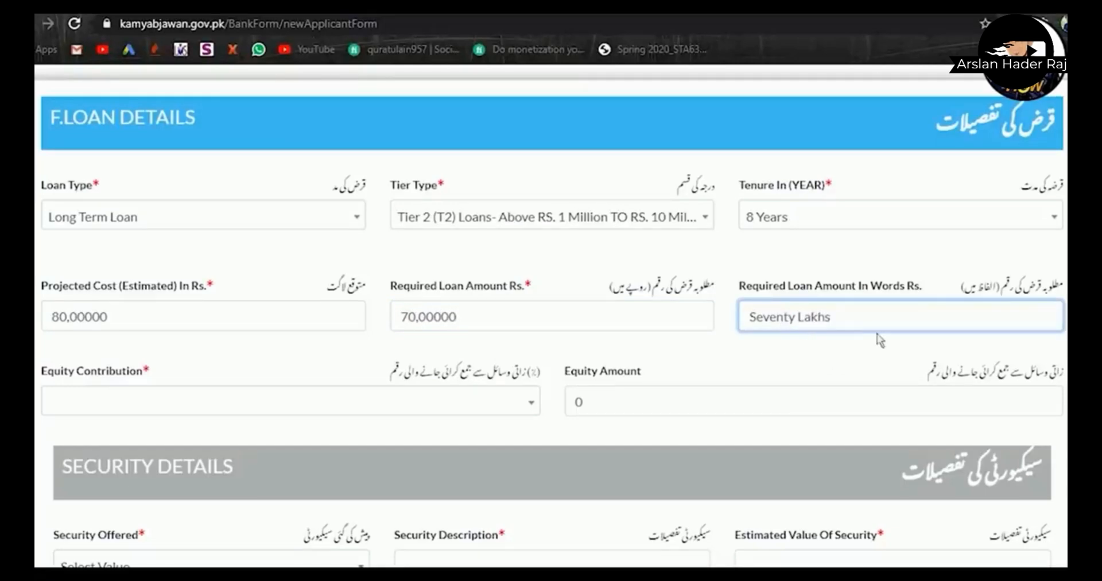
scroll(808, 342, down, 1)
scroll(551, 315, down, 1)
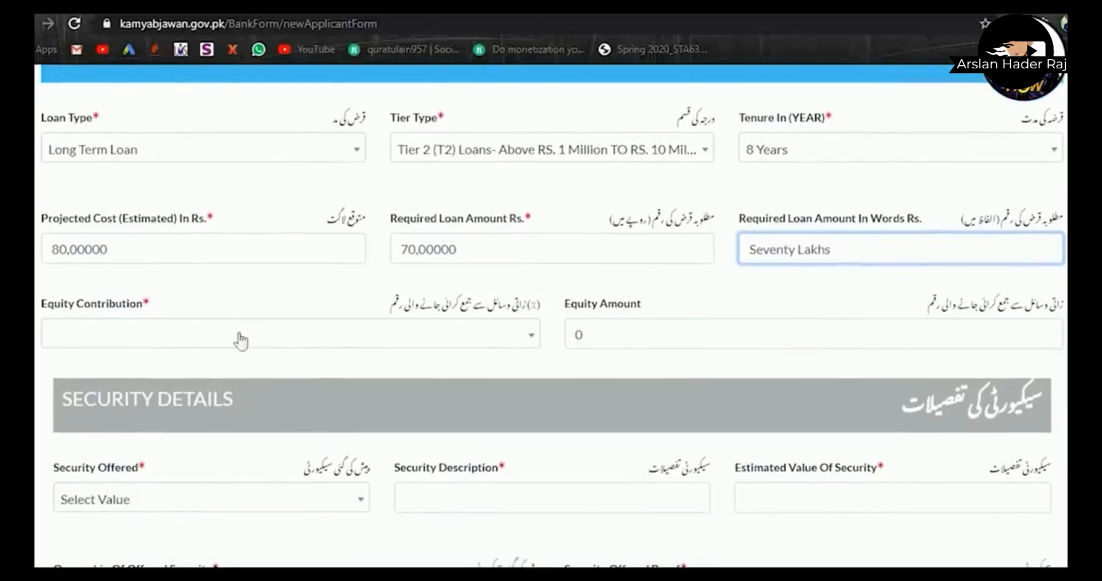
- Set the equity contribution to 20%, giving 1600000
click(530, 346)
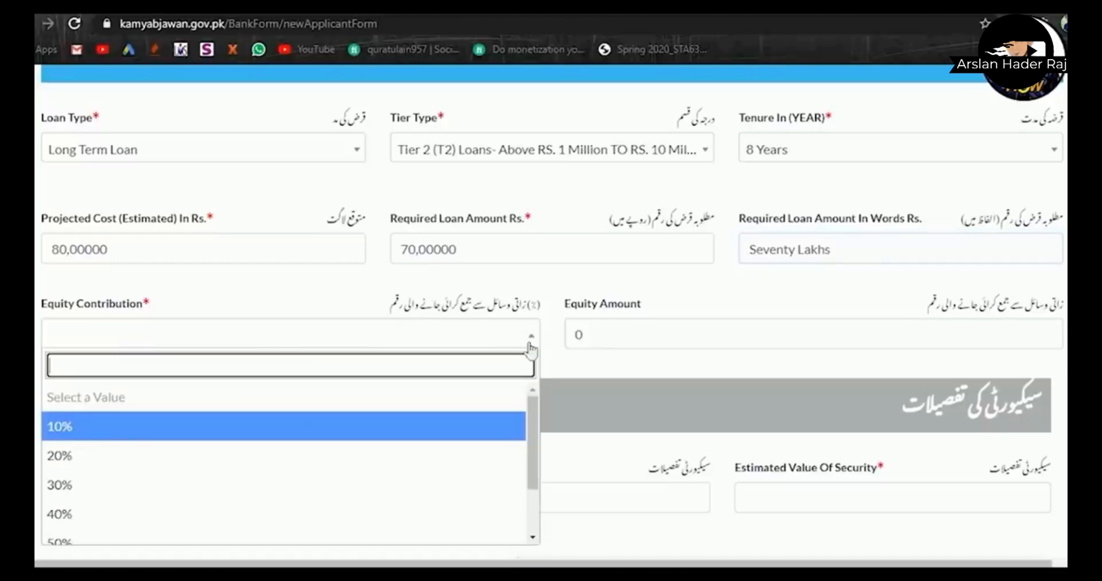
scroll(537, 442, down, 1)
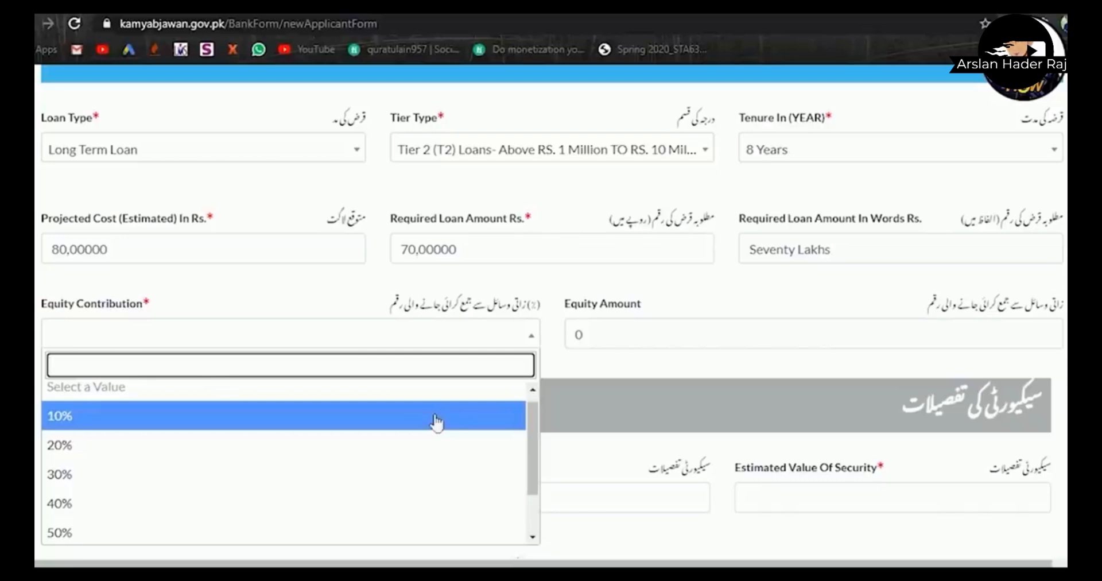
click(365, 445)
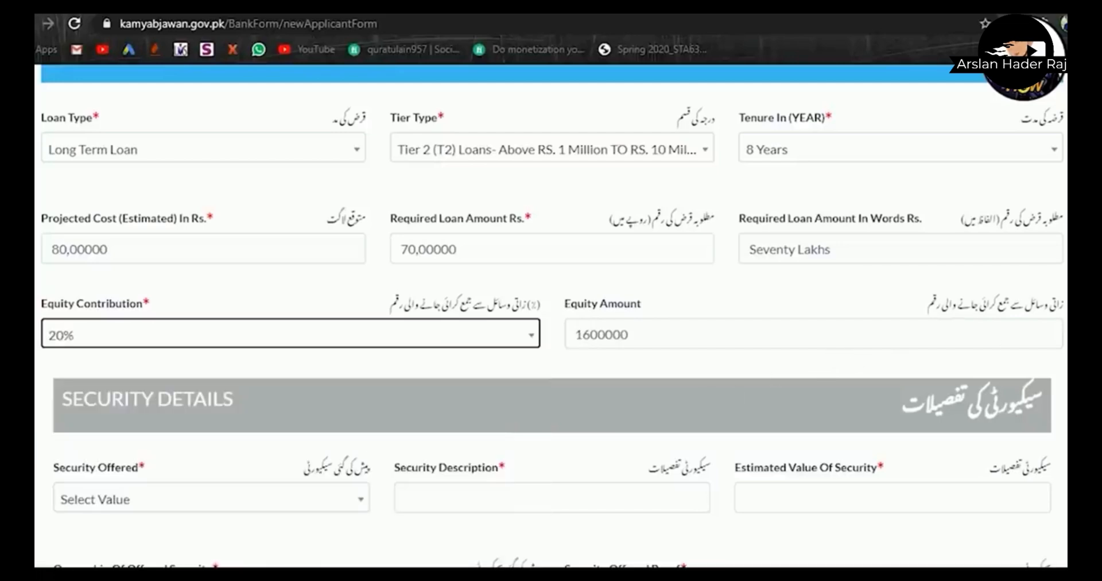
scroll(898, 356, down, 1)
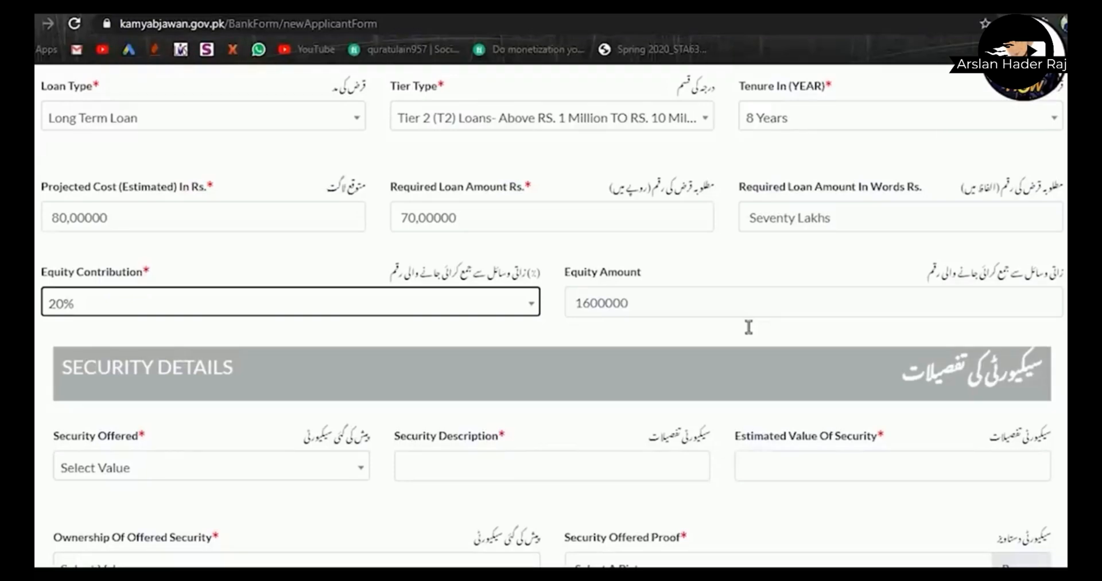
- Offer Land as security, described as 'home' with an estimated value of 6000000
scroll(1002, 314, down, 2)
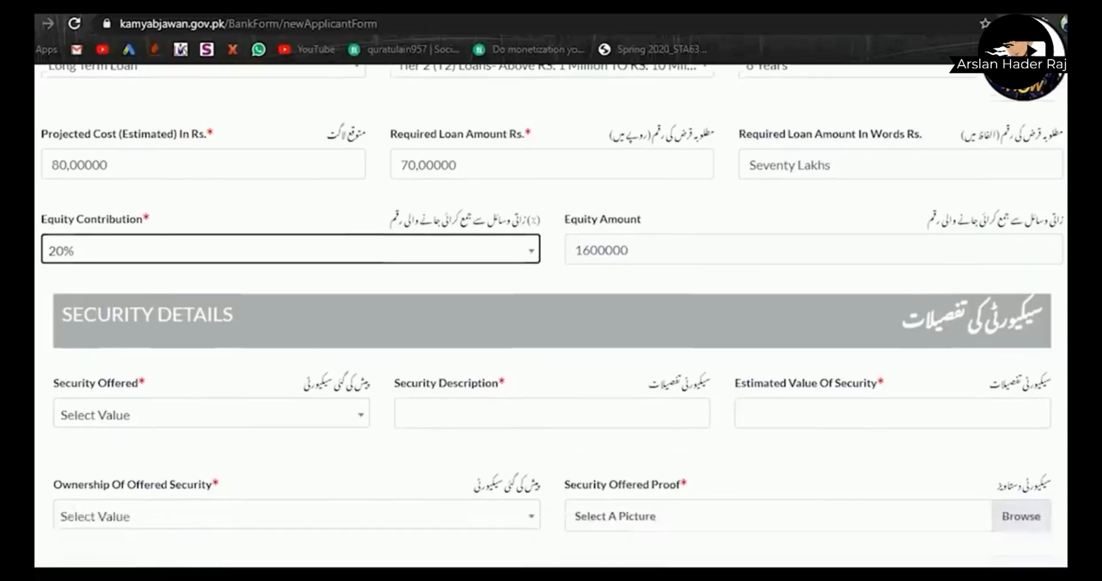
scroll(551, 305, down, 2)
scroll(551, 304, down, 1)
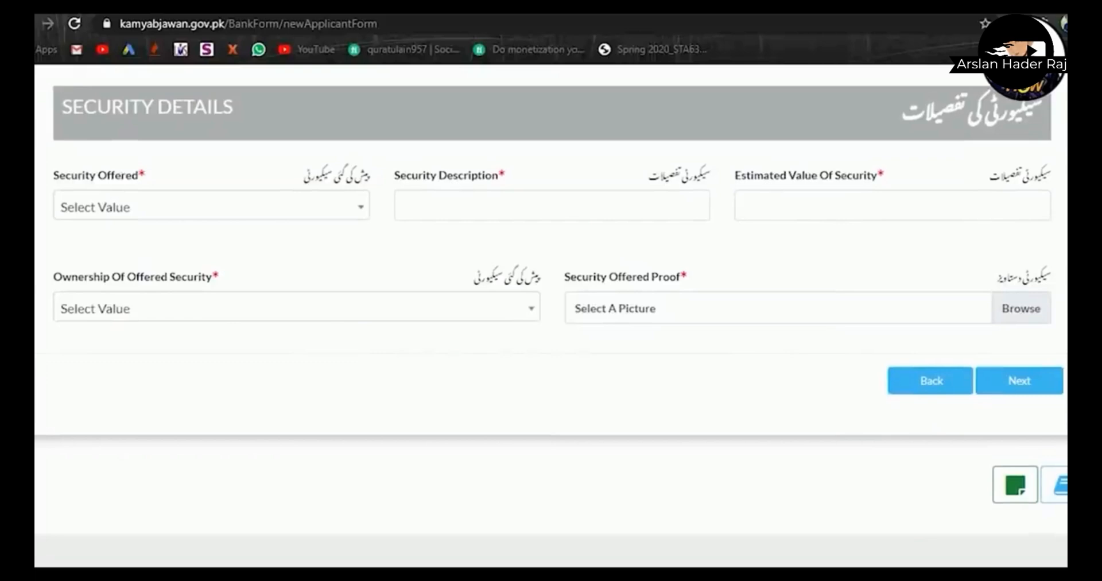
click(338, 207)
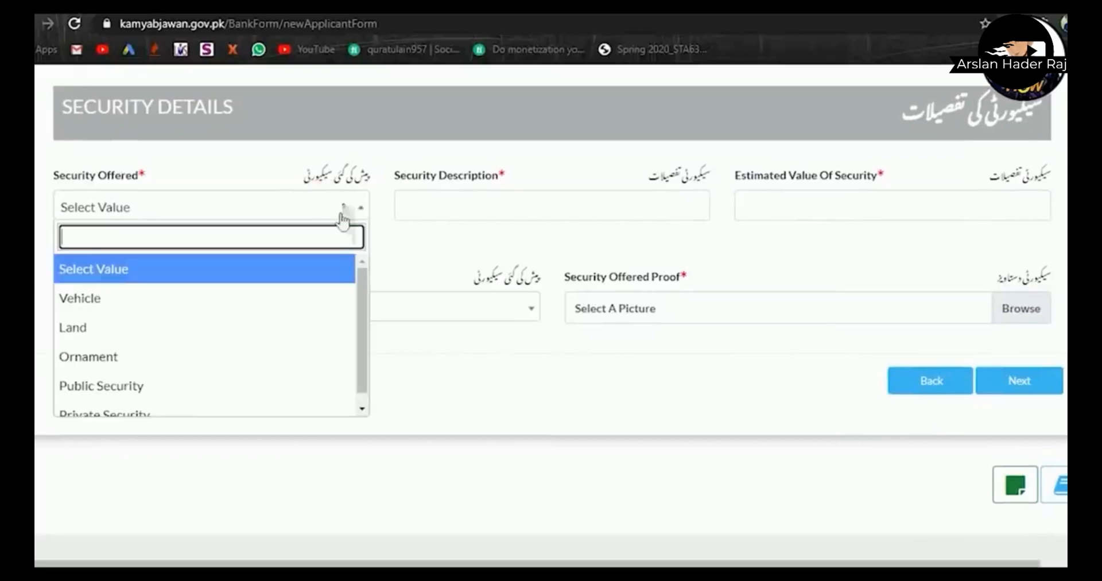
scroll(268, 290, down, 1)
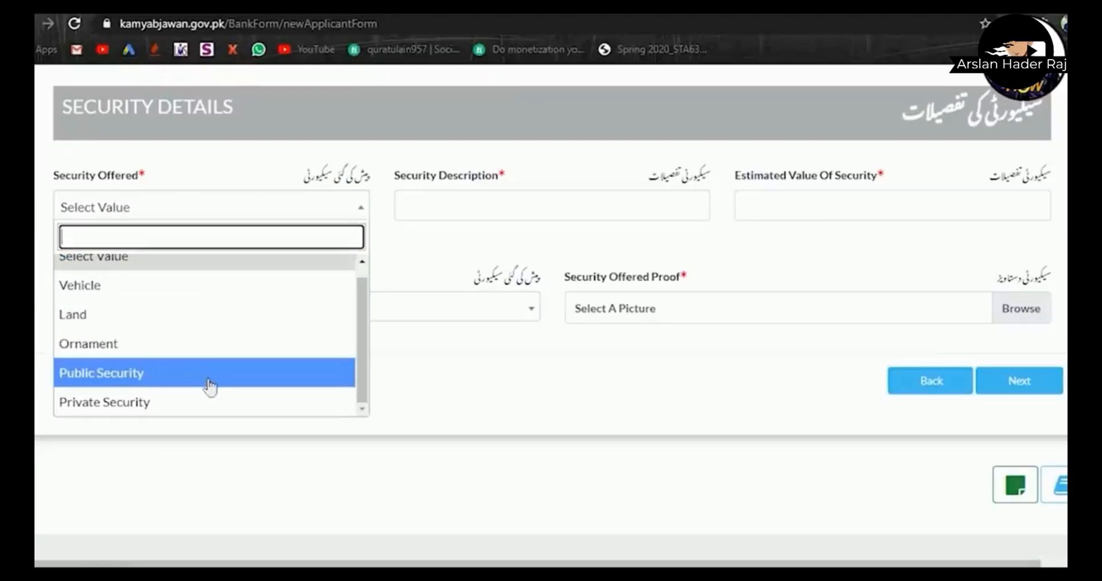
click(194, 321)
click(511, 218)
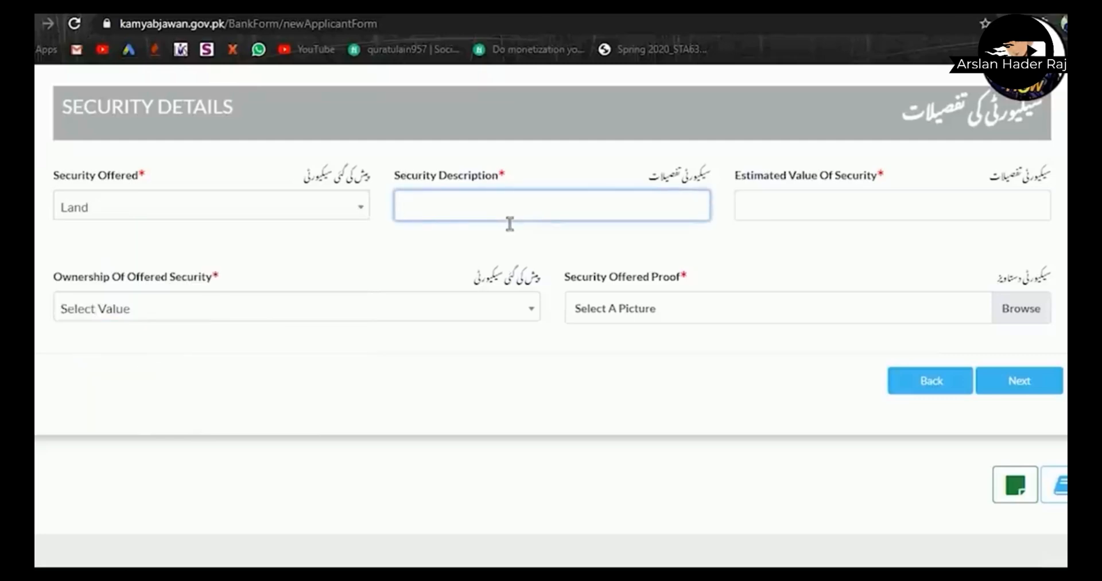
text(home)
click(782, 223)
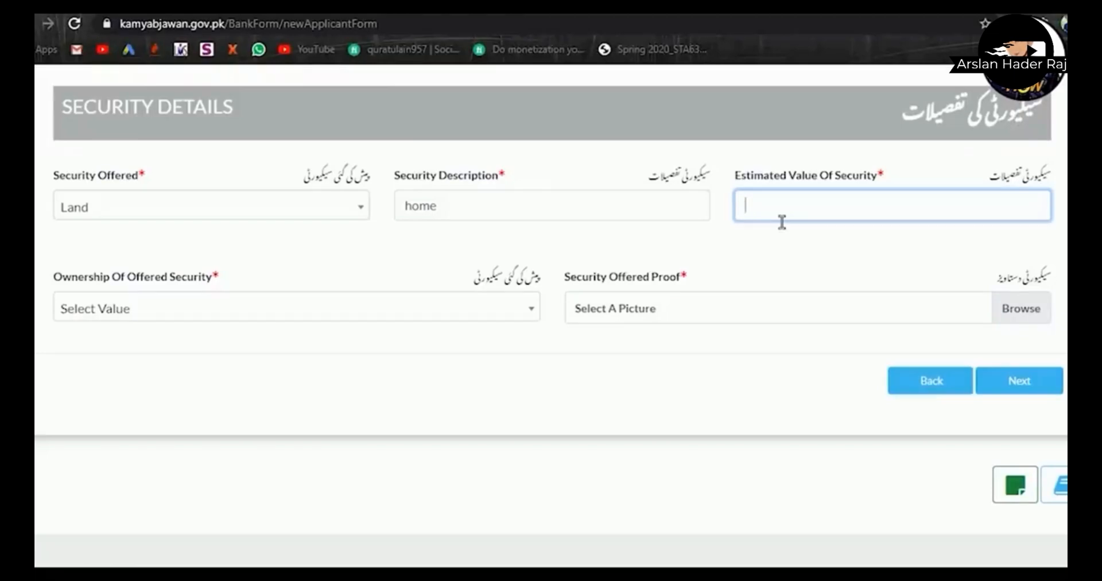
text(60000000)
- Mark the security as Family-owned and bring up the picker for the security proof picture
scroll(1031, 245, down, 1)
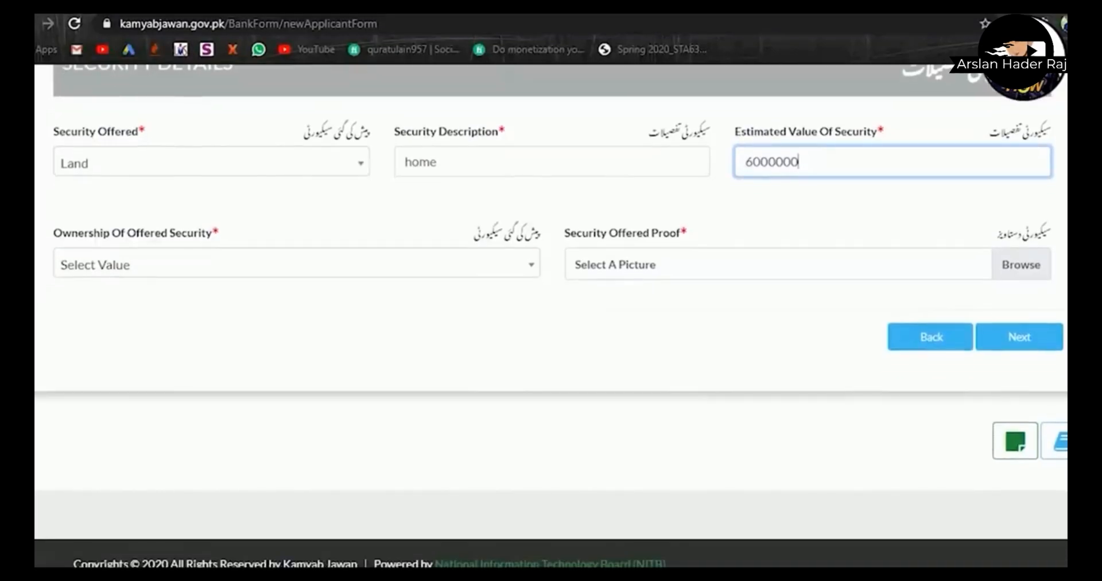
click(351, 263)
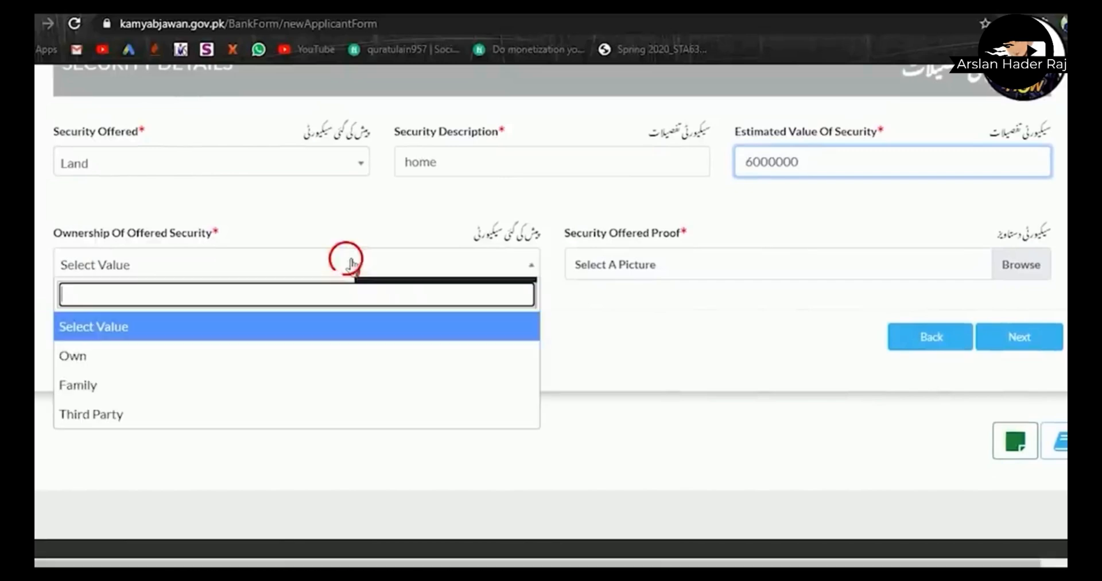
click(337, 385)
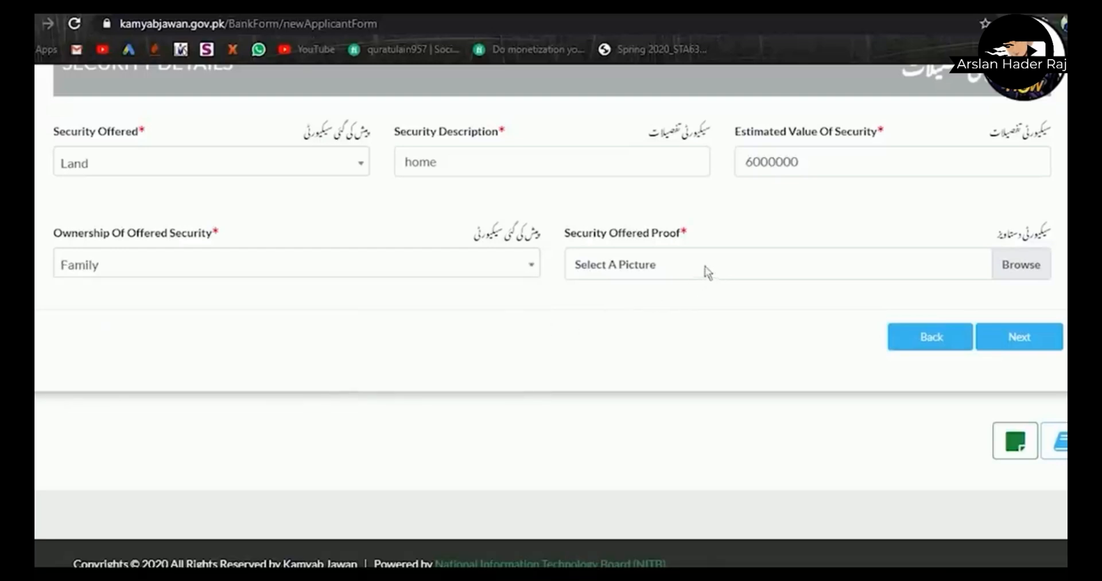
click(726, 277)
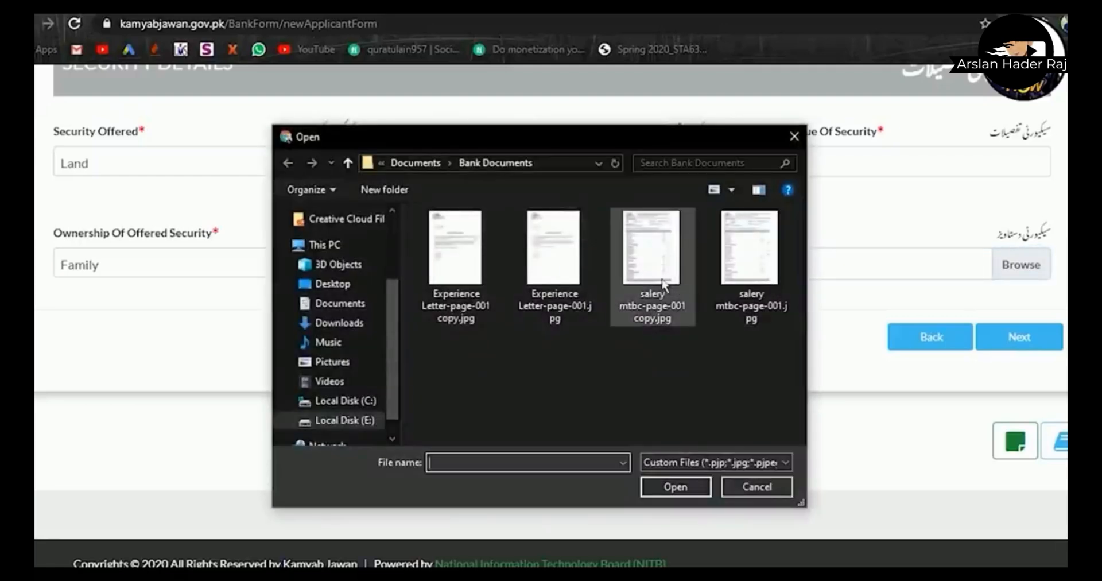
- Attach 'salery mtbc-page-001 copy.jpg' as security proof and continue to the Business Plan
click(663, 282)
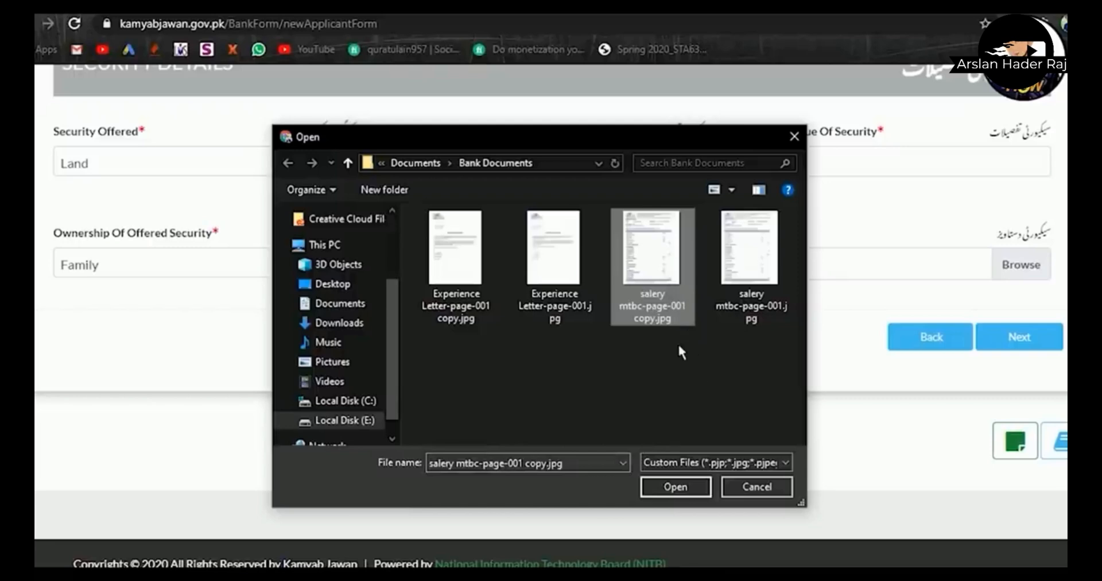
click(676, 485)
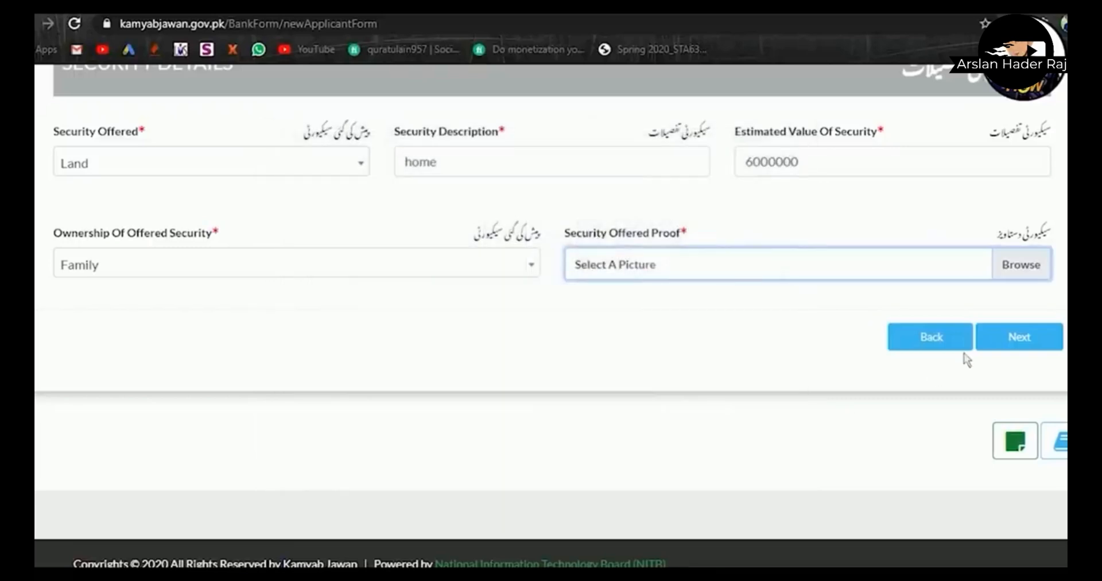
click(1045, 338)
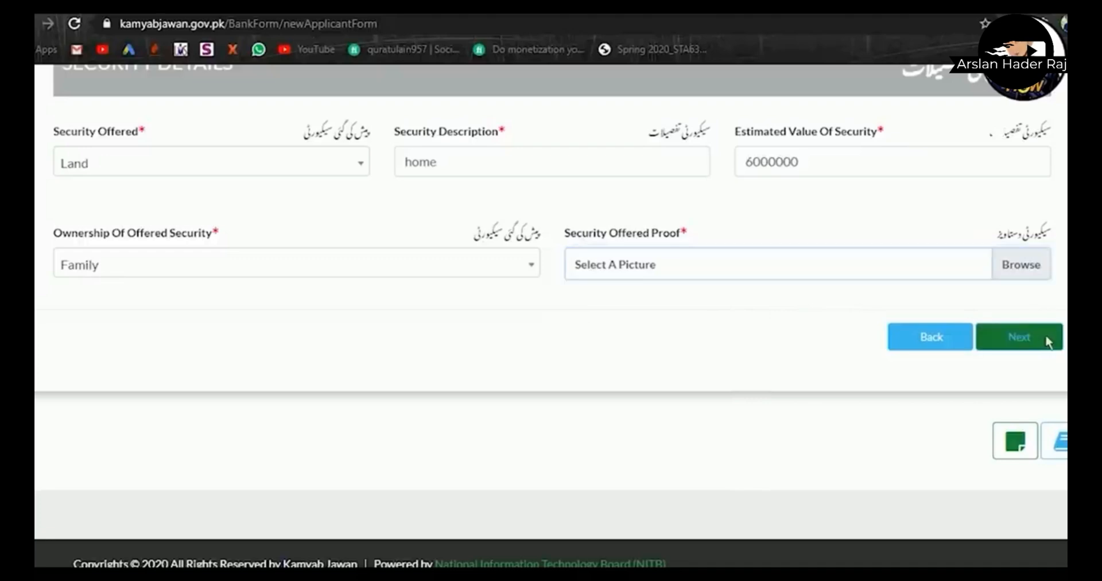
- Enter operating assets cost 70,00000 and initial setup cost 30,00000
scroll(741, 370, up, 10)
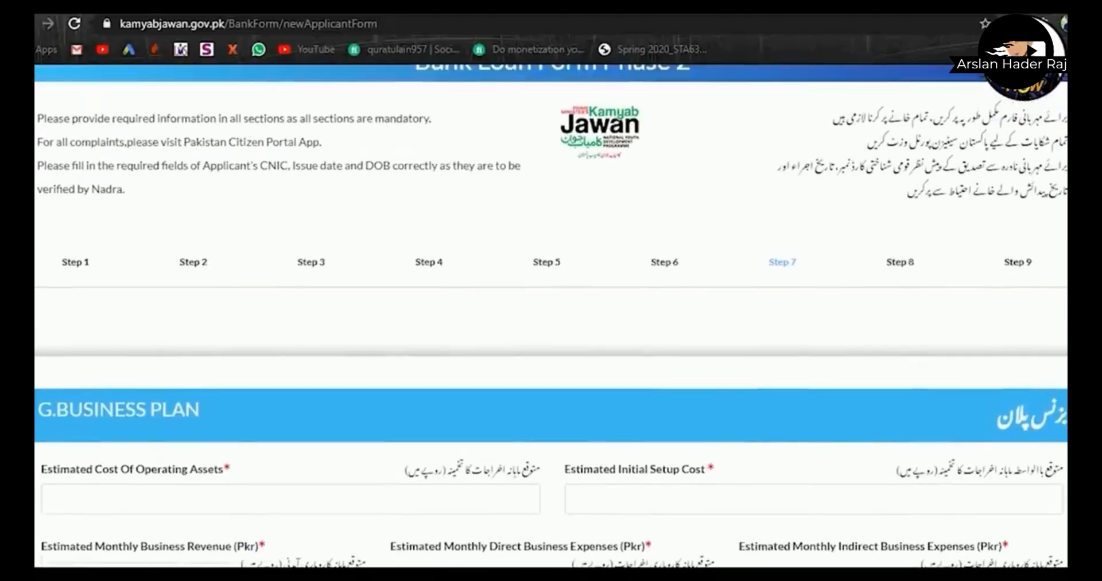
scroll(741, 370, down, 2)
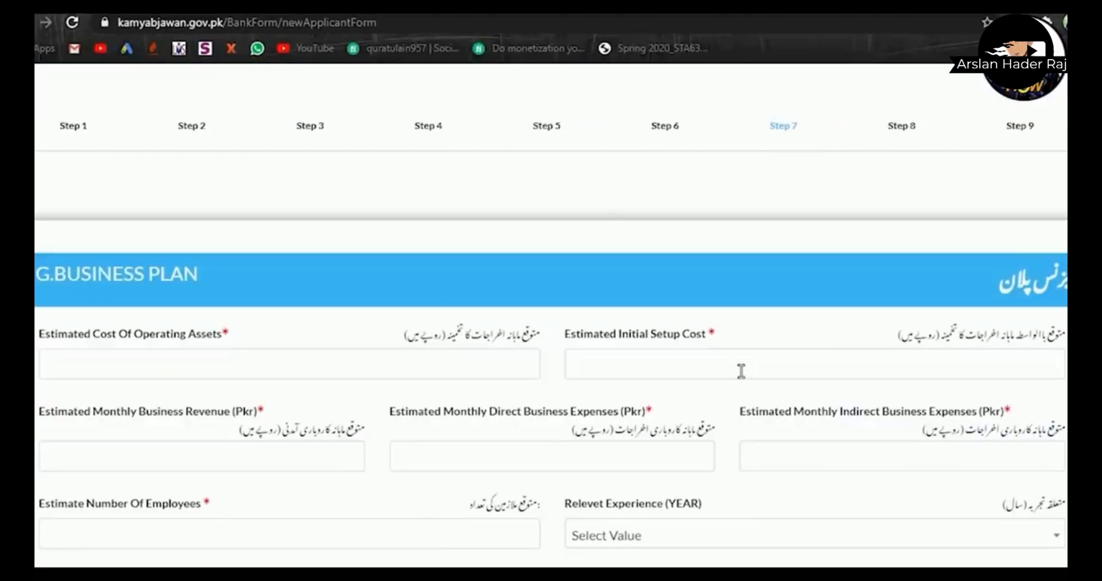
click(390, 369)
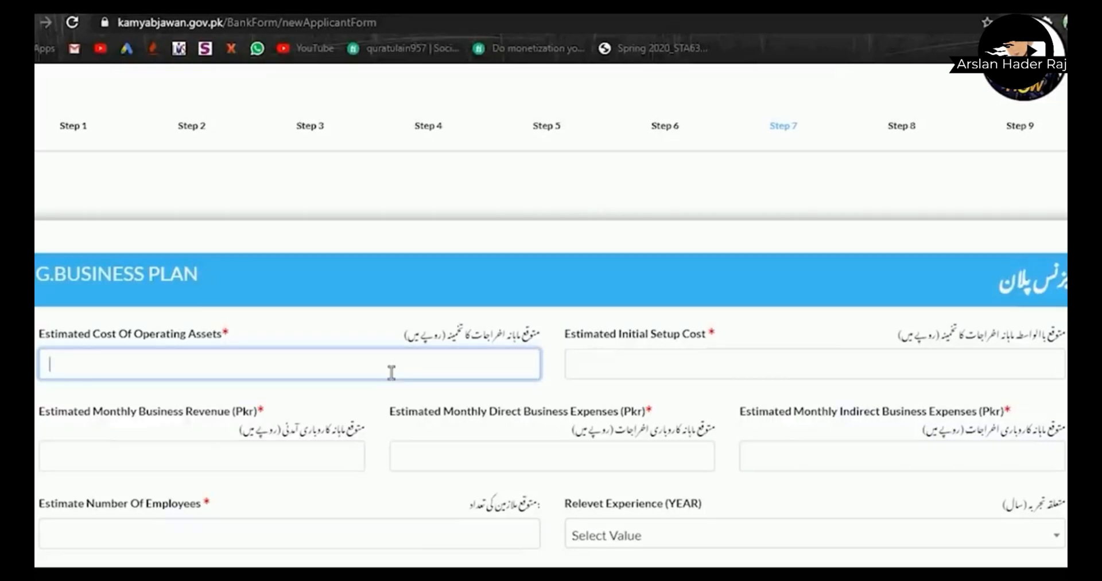
text(7,000000)
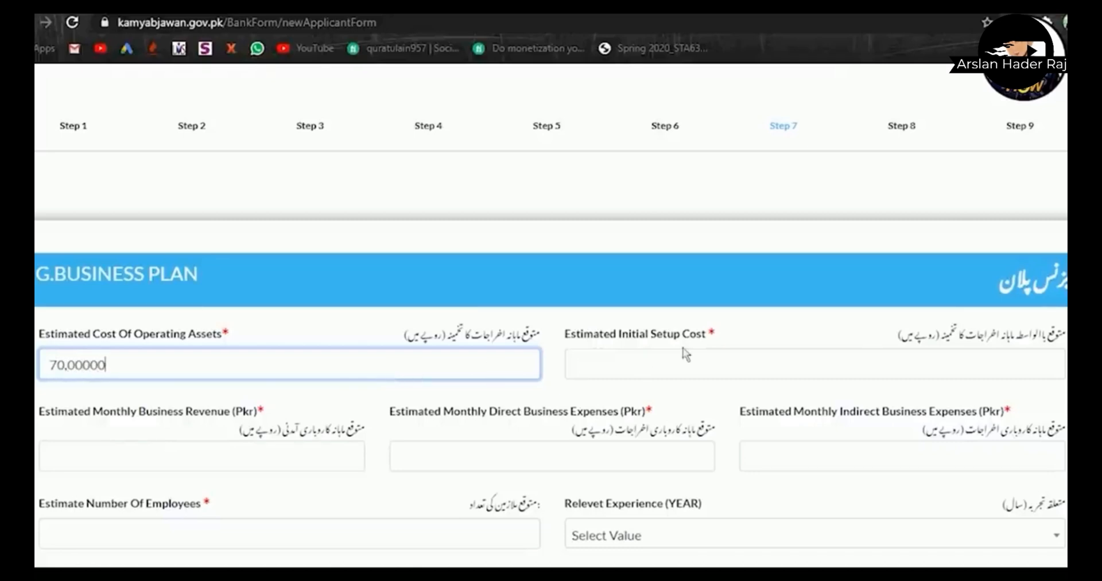
click(622, 385)
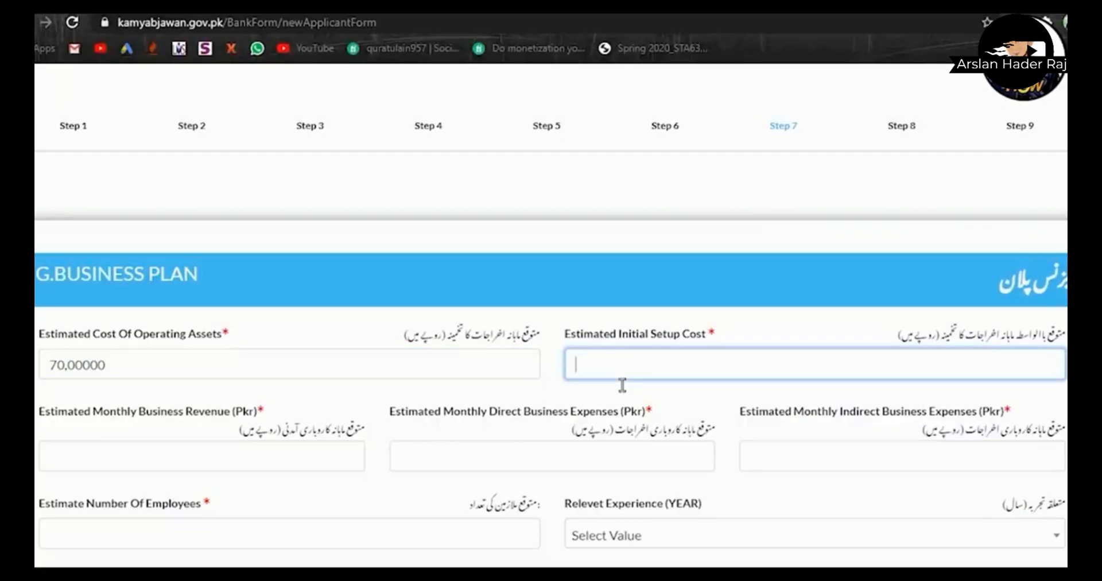
text(3,000000)
- Enter monthly revenue 1,00000, direct expenses 50000 and indirect expenses 10000
scroll(622, 384, down, 2)
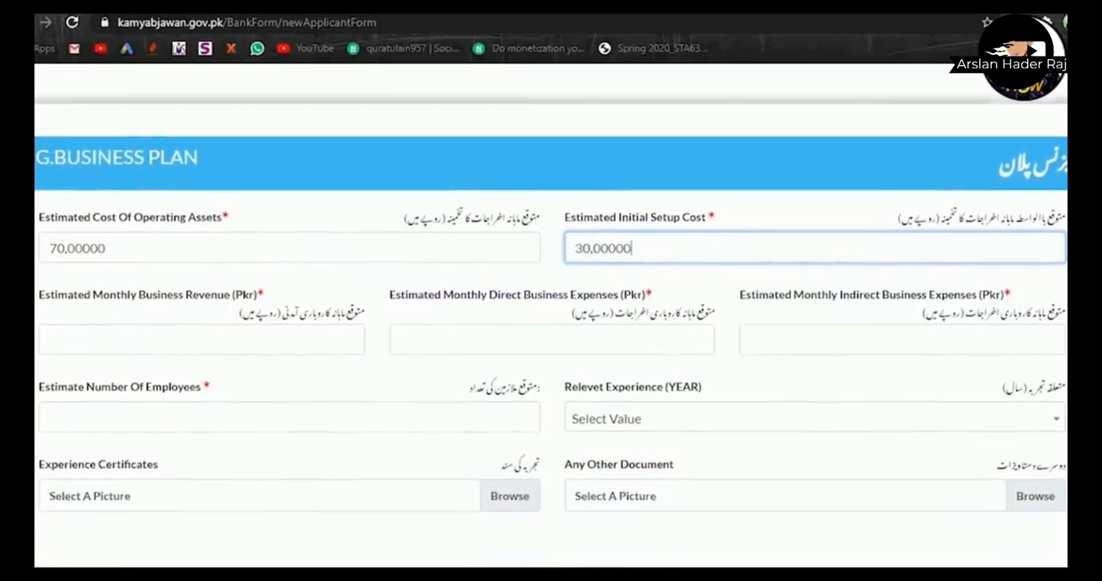
scroll(175, 288, down, 1)
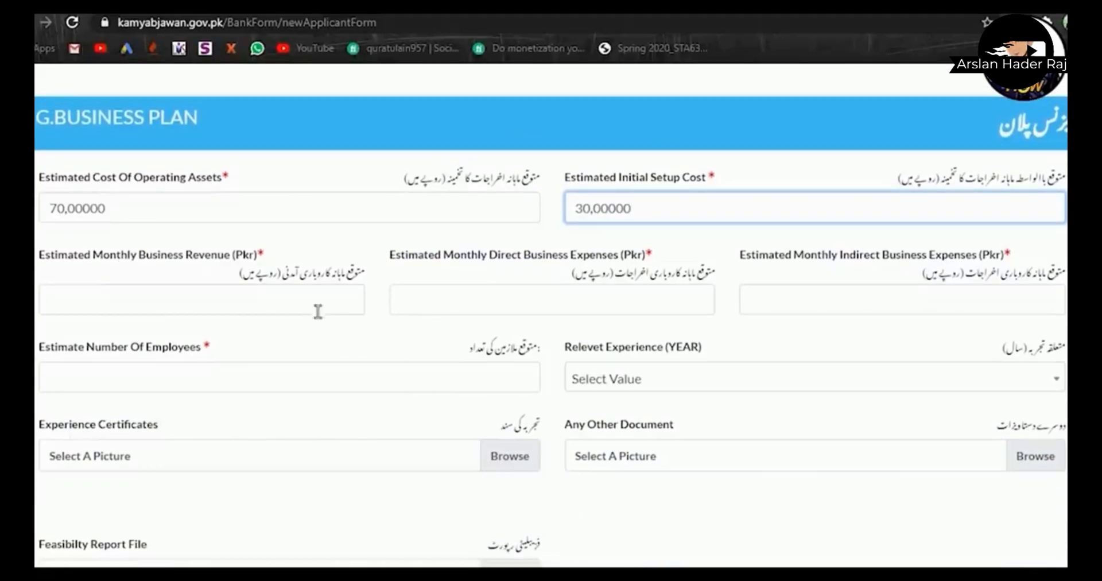
click(250, 313)
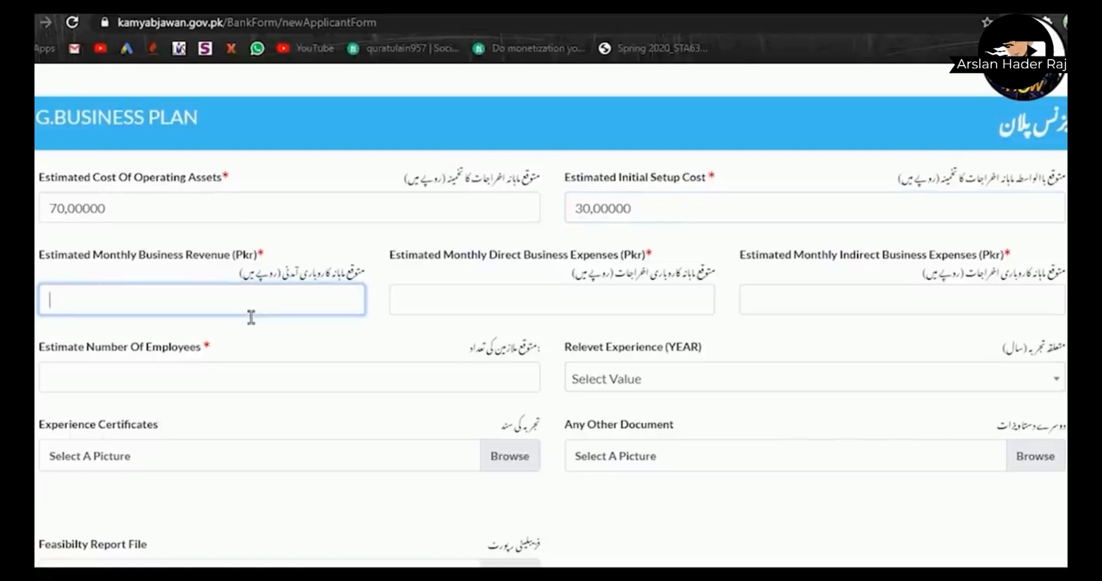
text(1,0)
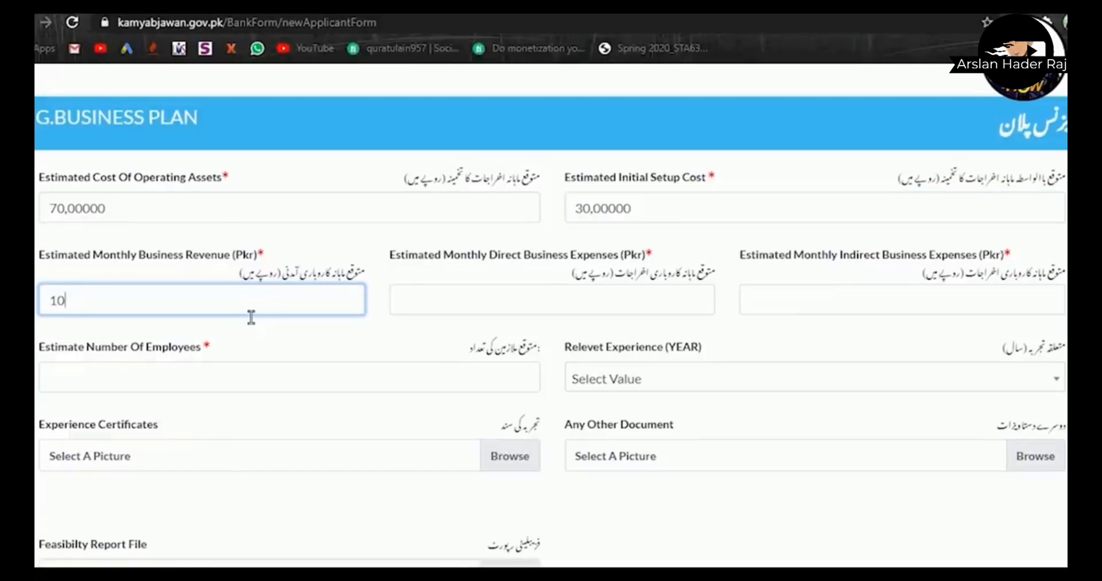
text(0000)
click(599, 315)
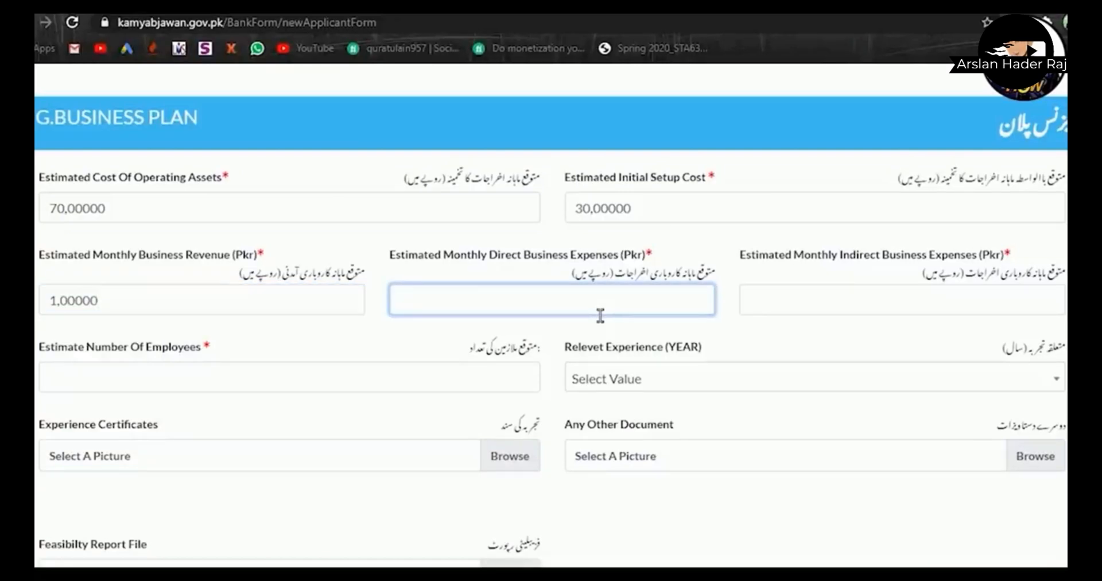
text(5,00000)
text(0)
key(BackSpace)
key(BackSpace)
click(1033, 313)
text(10)
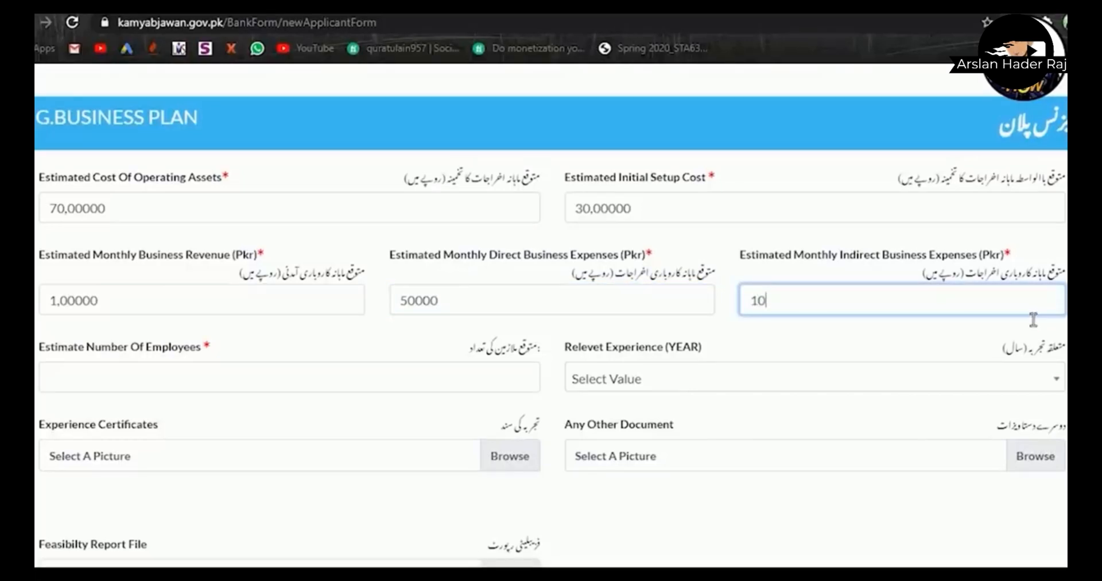
text(000)
- Set the estimated employees to 1 and relevant experience to 2 Years
scroll(747, 359, down, 3)
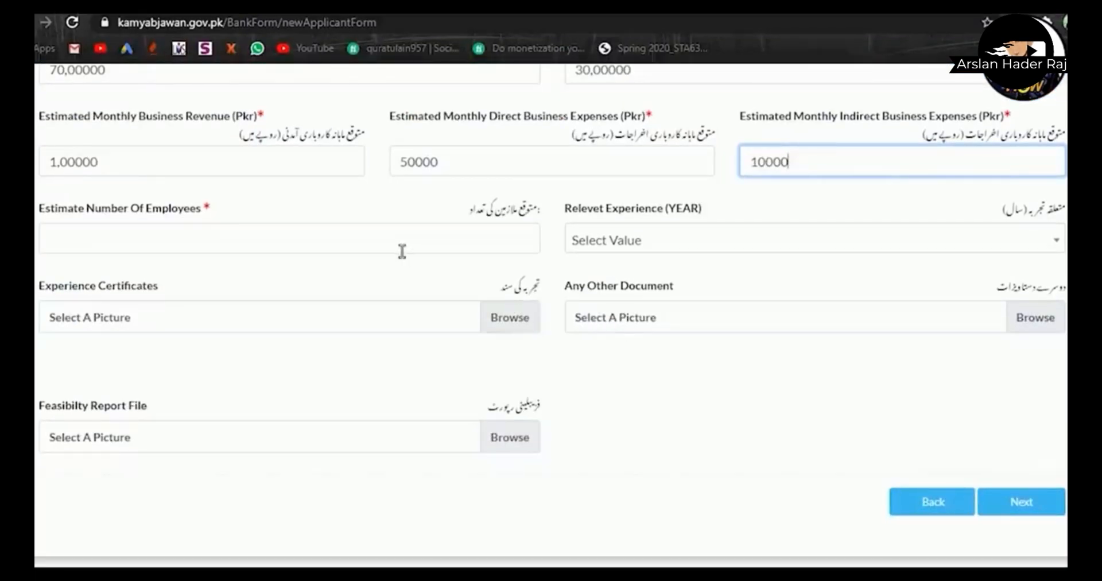
click(401, 251)
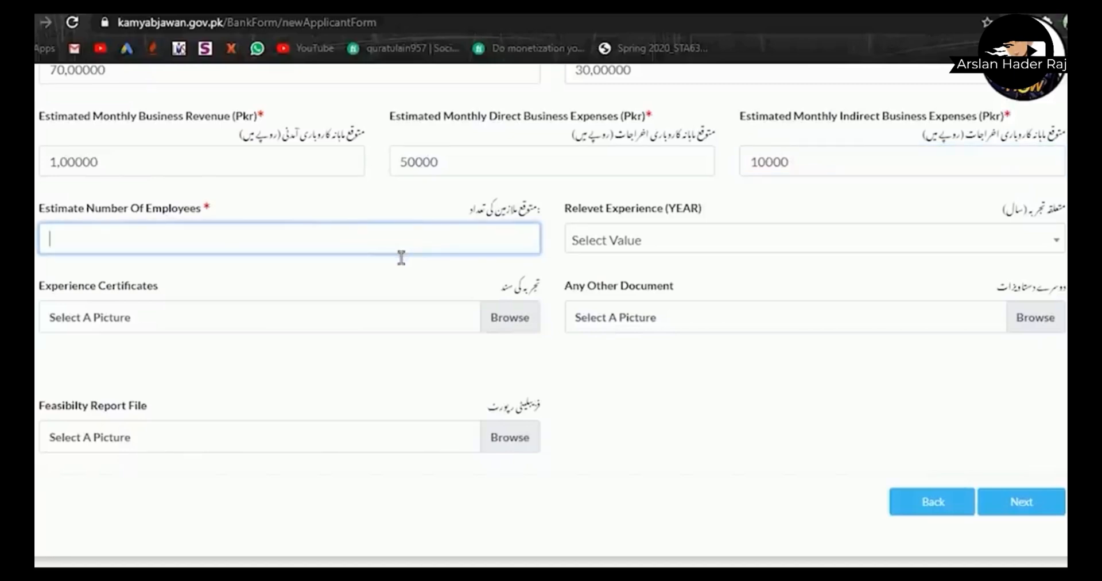
text(1)
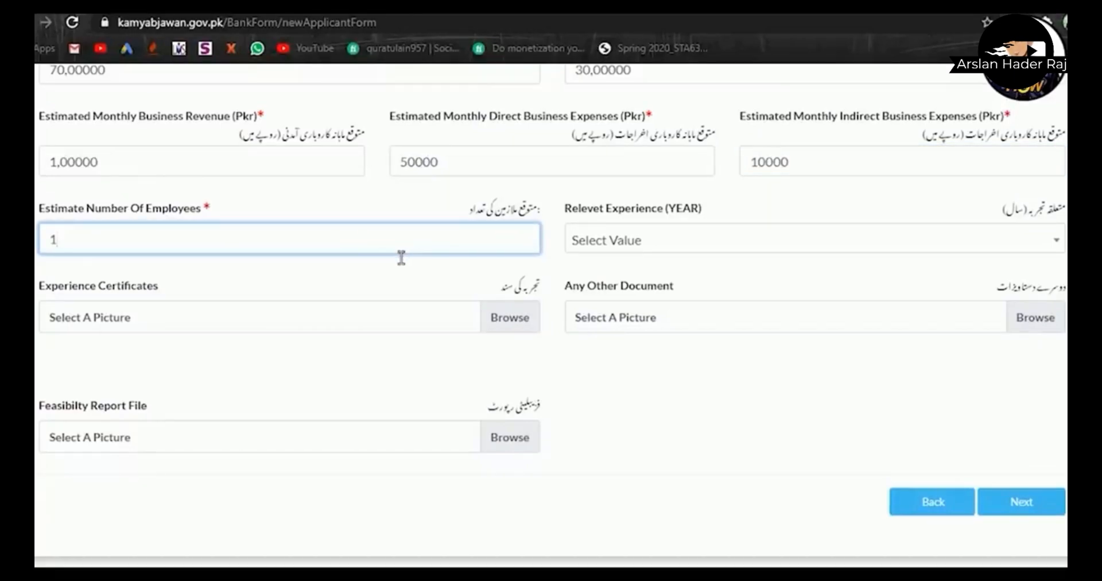
text(1)
click(739, 246)
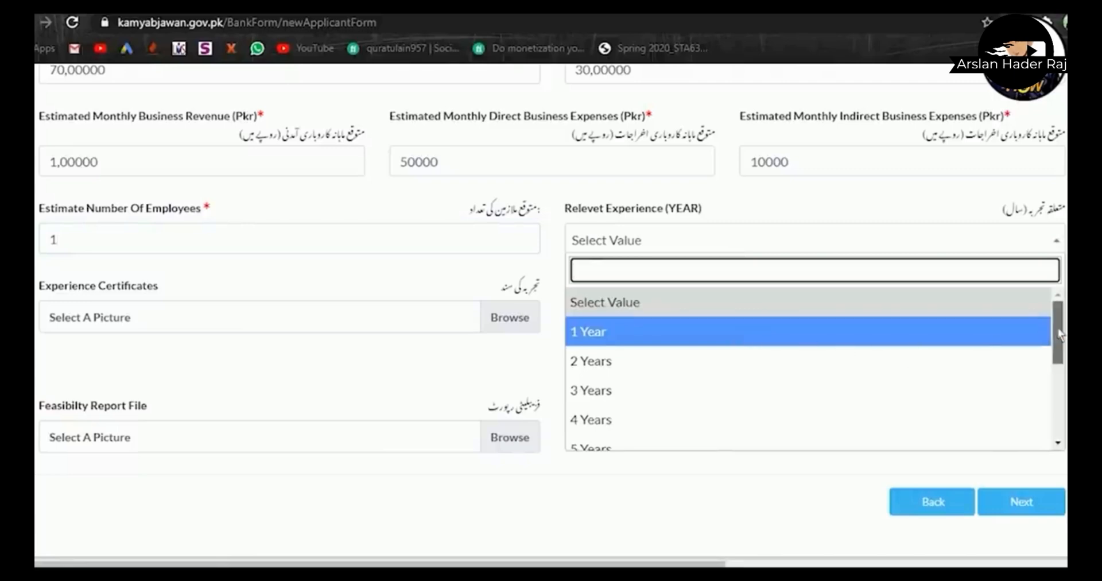
scroll(1061, 363, down, 2)
scroll(1062, 363, down, 2)
scroll(932, 363, up, 3)
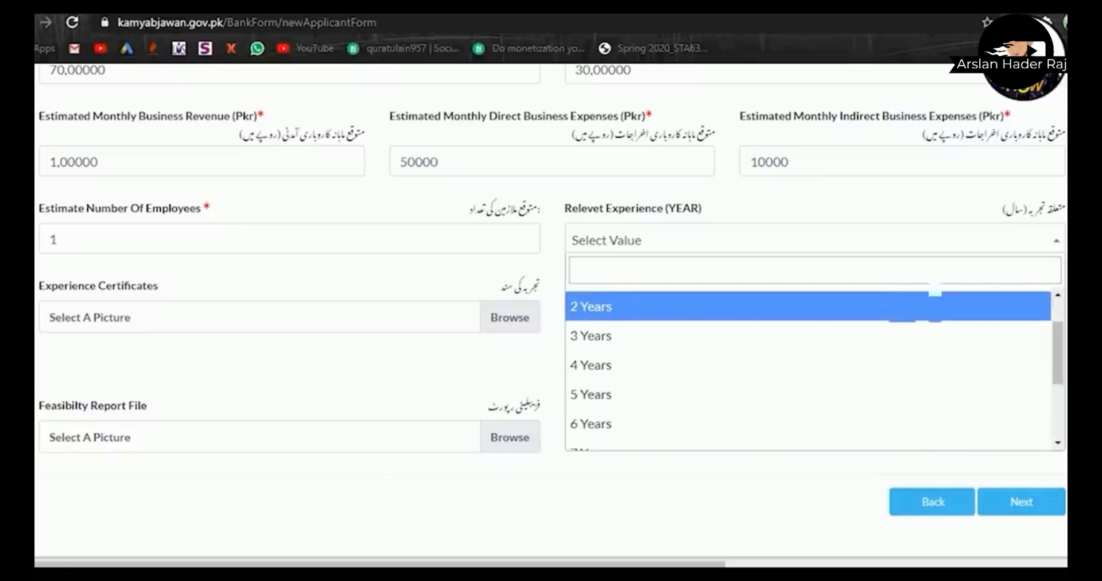
click(910, 308)
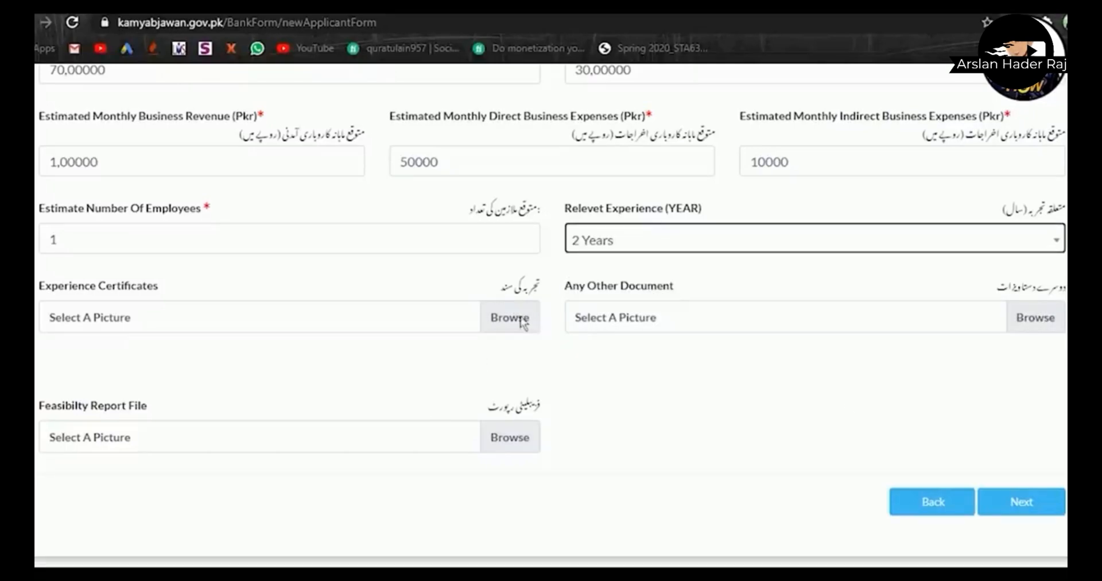
- Attach 'salery mtbc-page-001.jpg' as the experience certificate and advance to Financing Details
click(509, 321)
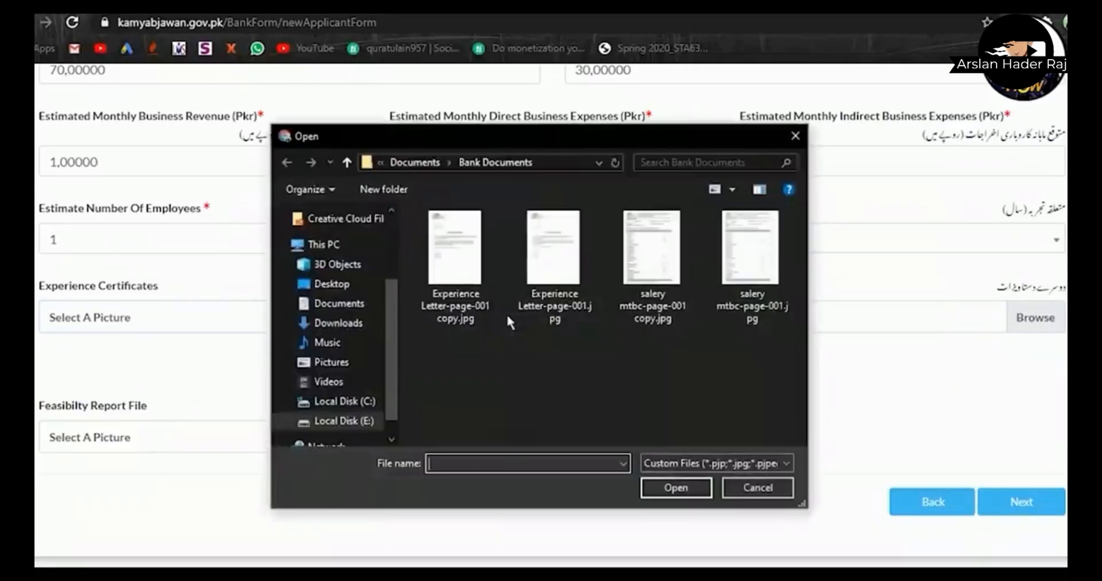
click(746, 287)
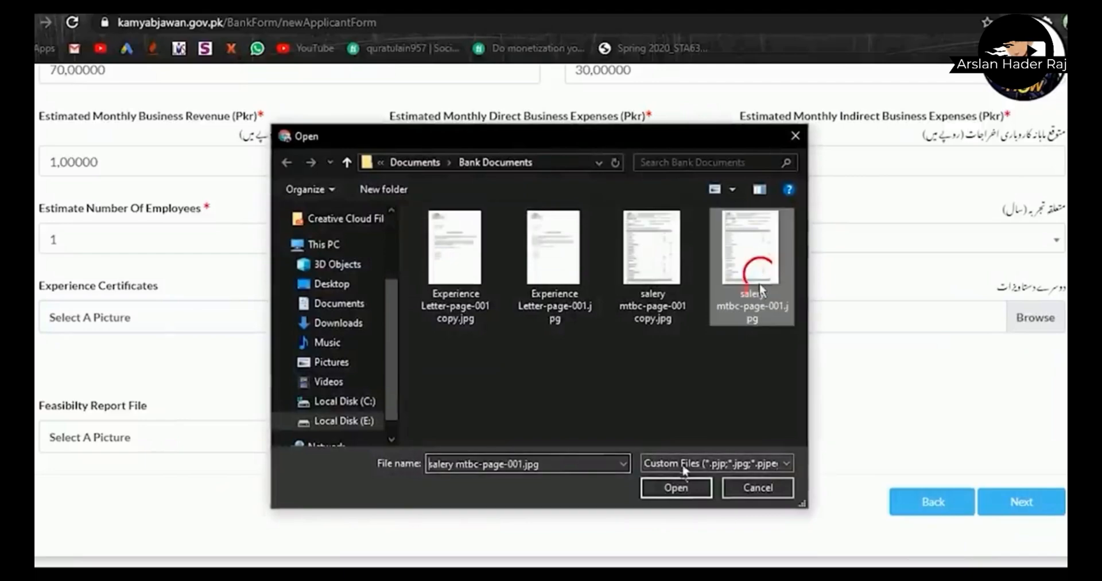
click(667, 492)
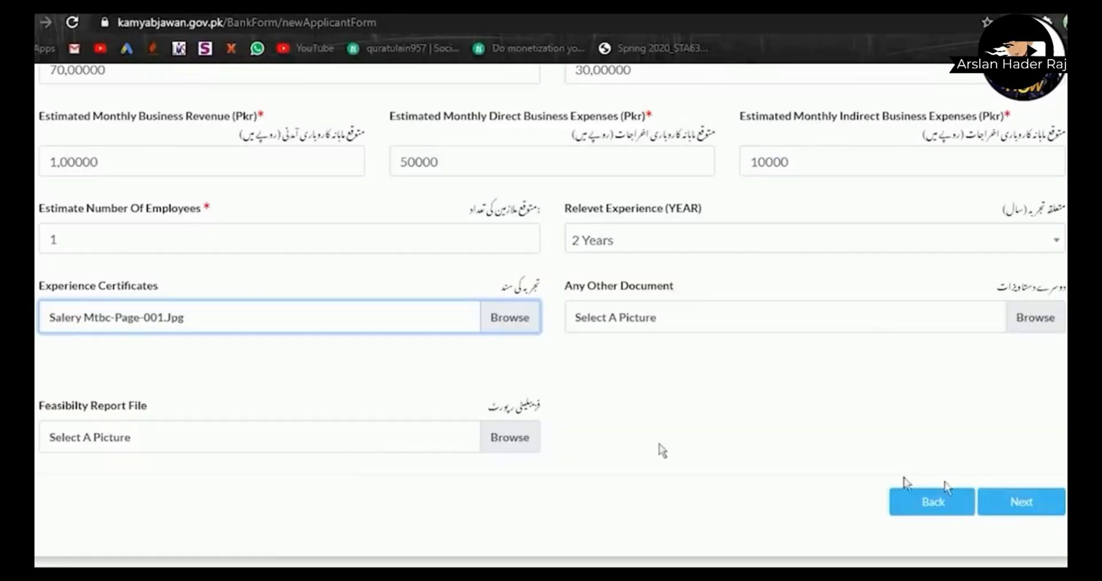
click(1019, 514)
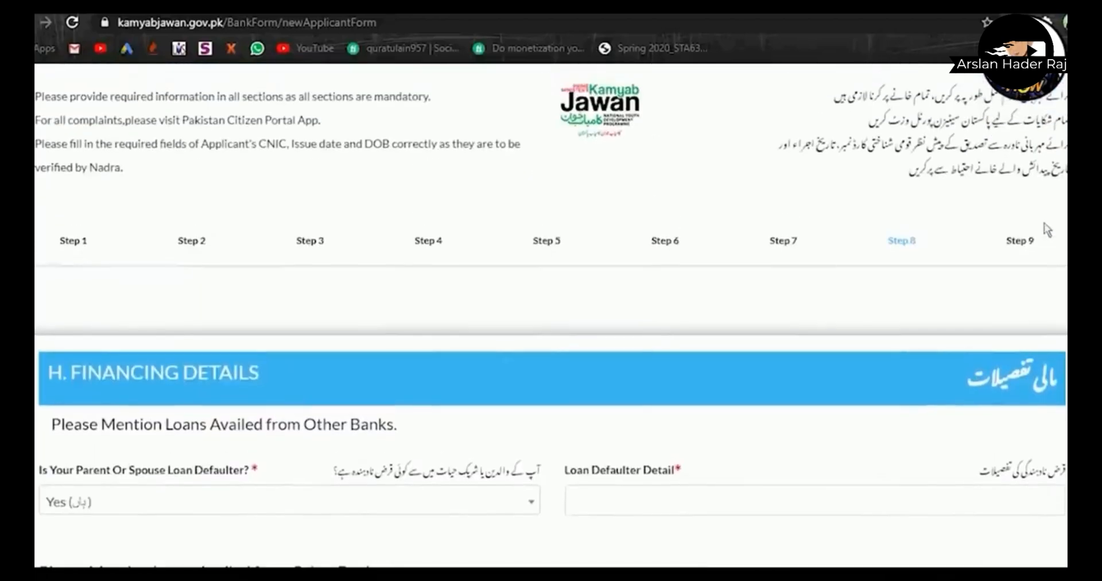
- Answer No to the parent or spouse loan defaulter question and enter 'Nill' as defaulter detail
scroll(1044, 224, down, 3)
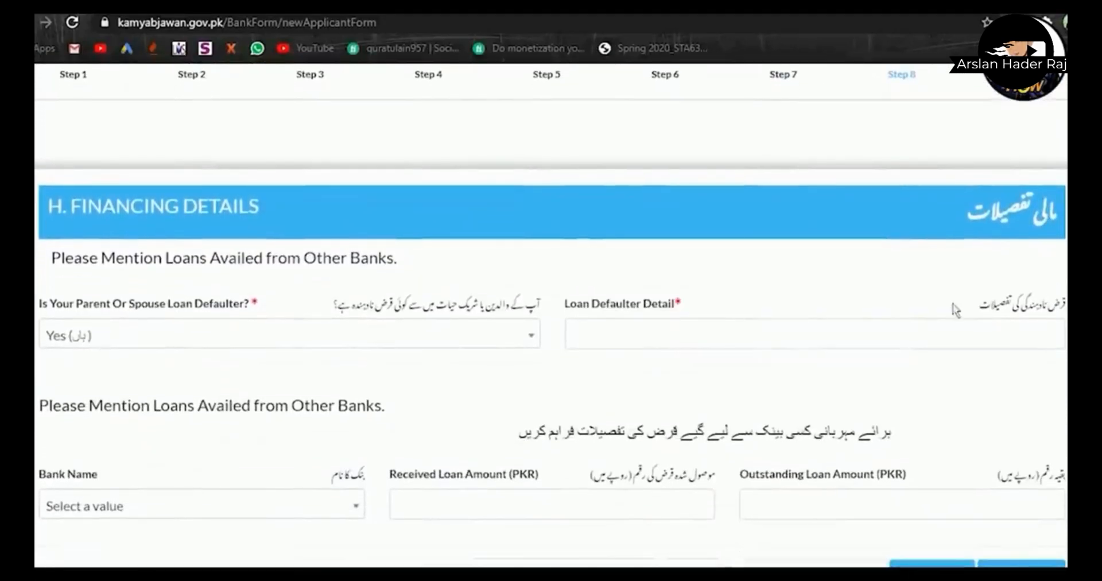
click(395, 332)
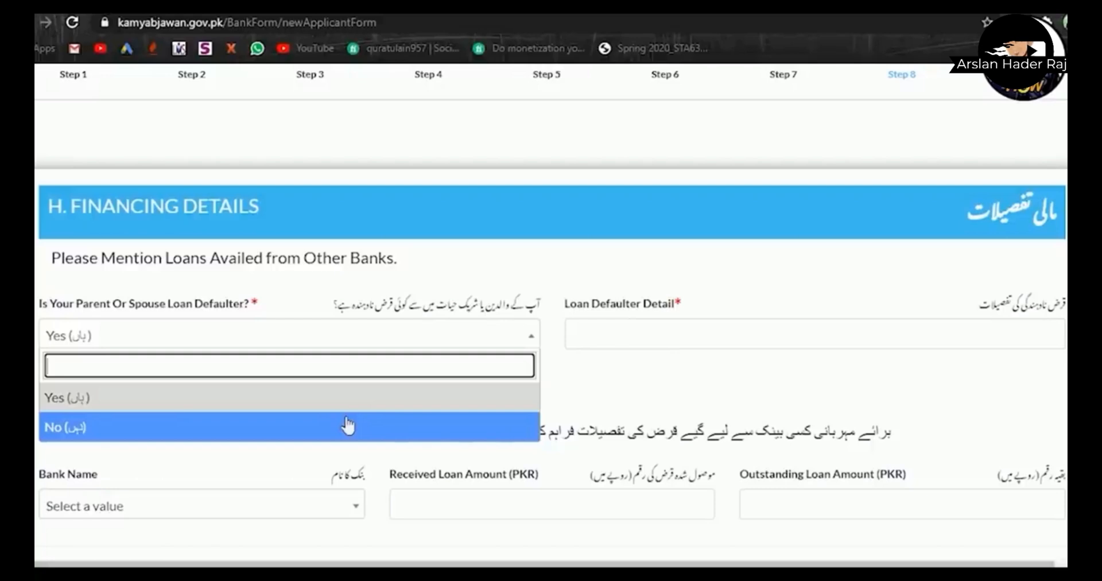
click(332, 428)
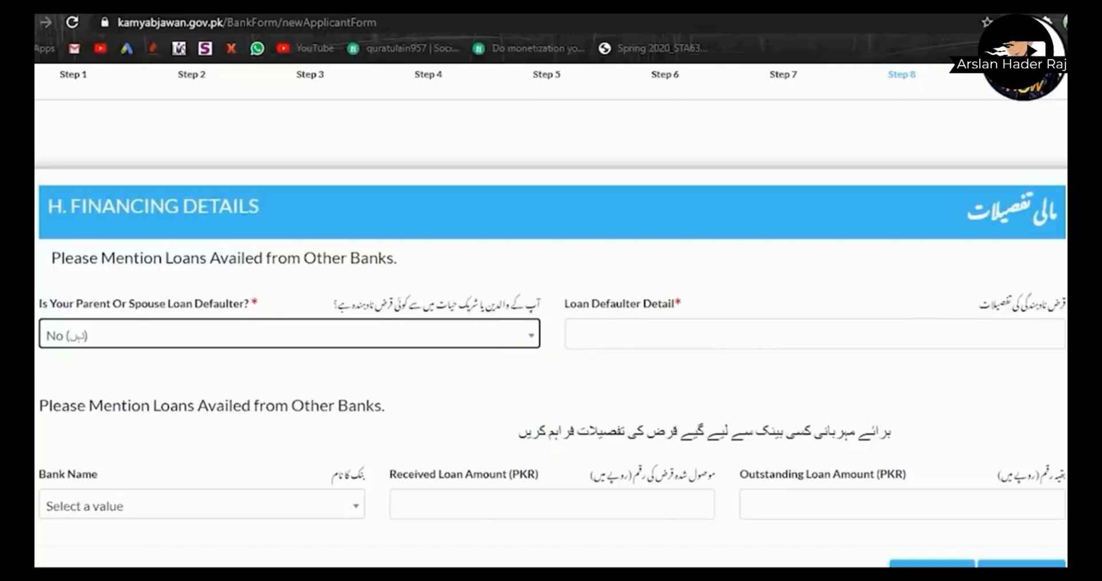
scroll(767, 302, down, 1)
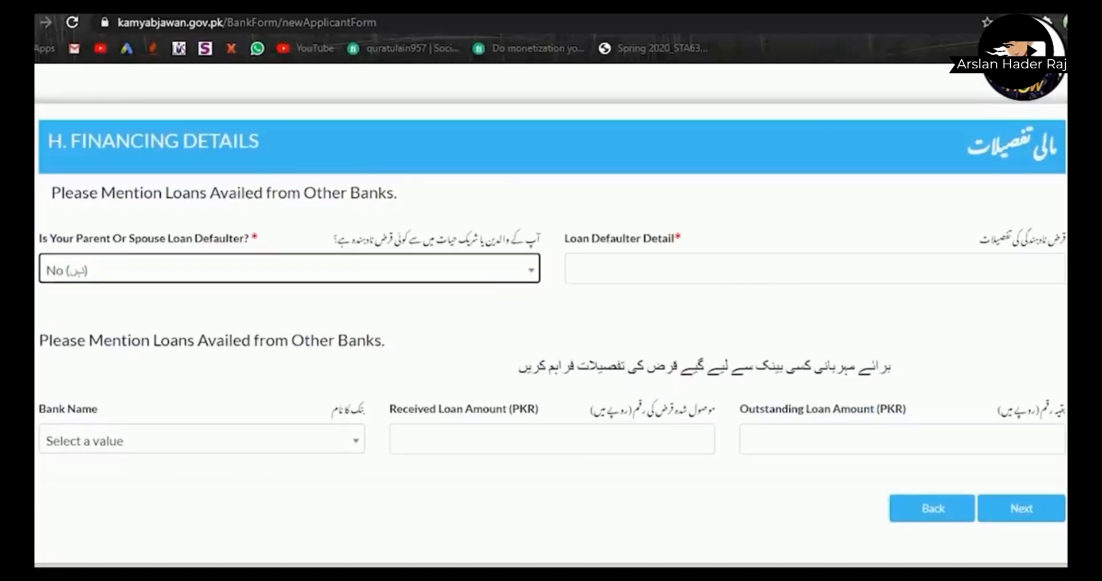
click(663, 278)
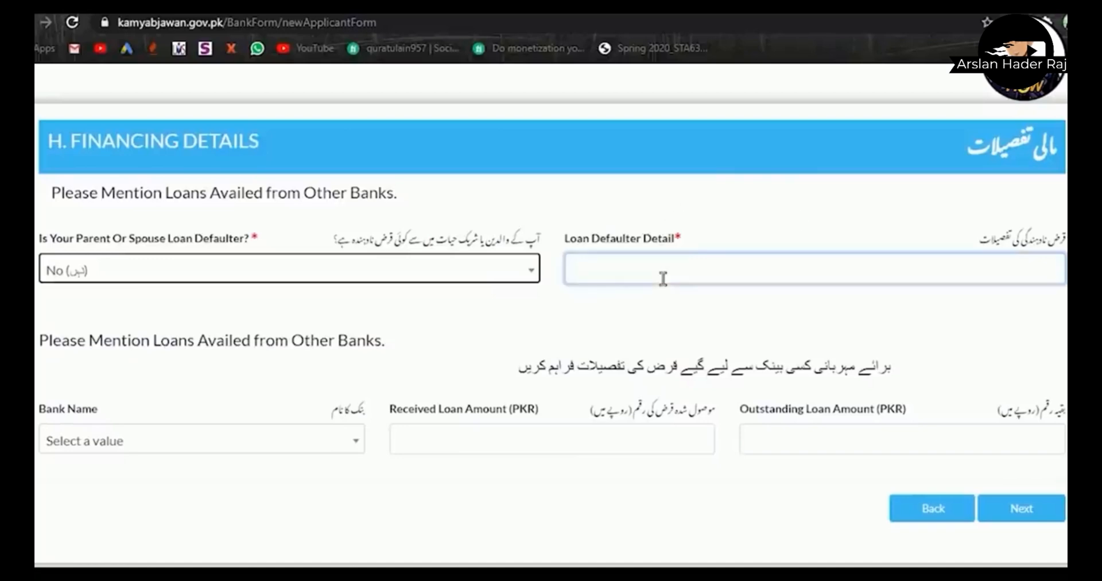
text(Nill)
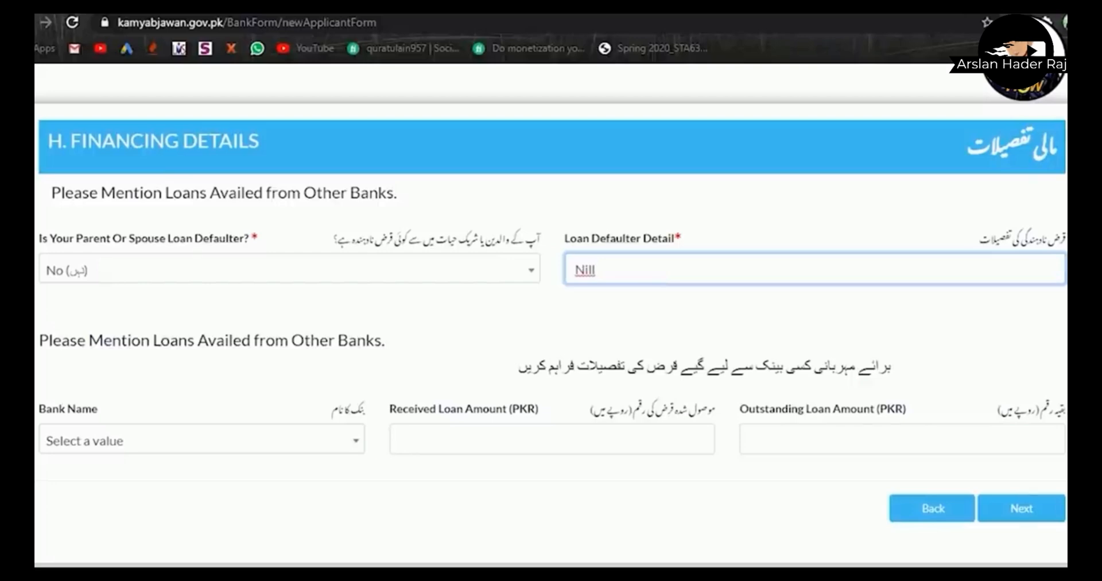
scroll(421, 388, down, 1)
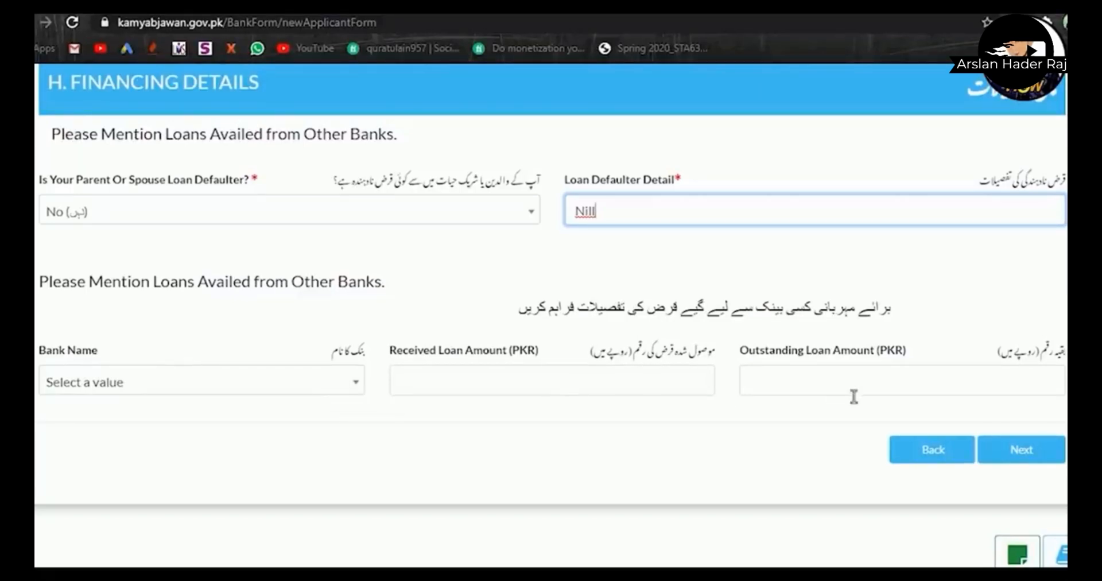
- Advance to the References step and enter Reference 1's full name
click(1021, 457)
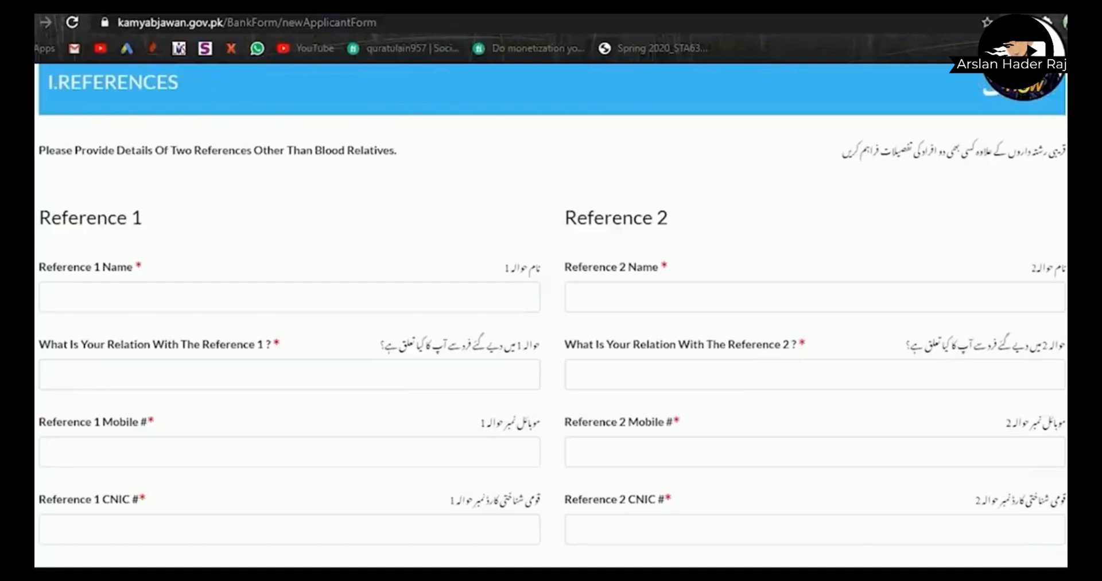
scroll(551, 315, up, 2)
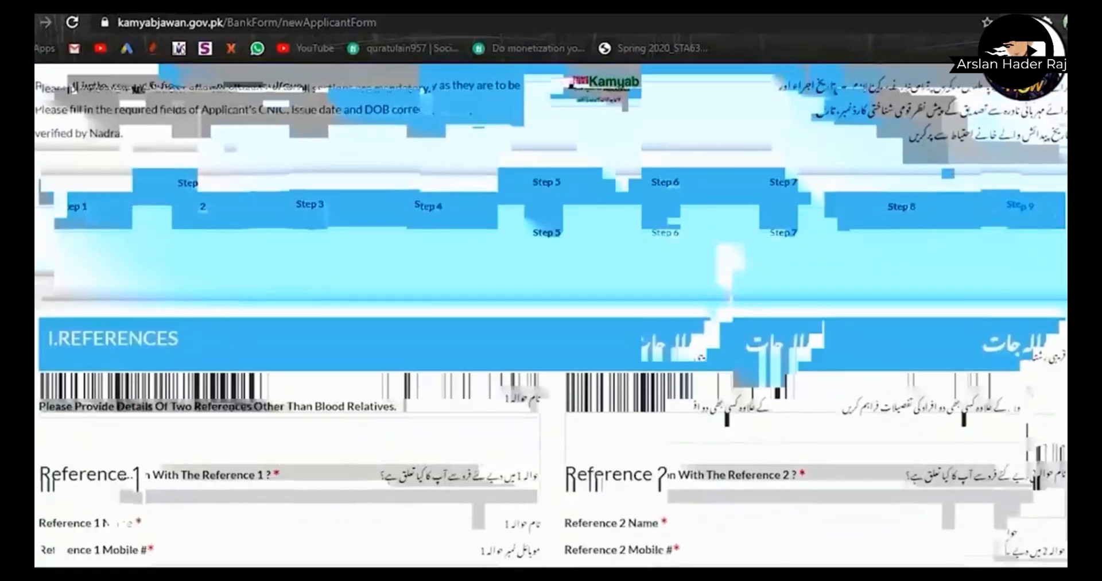
scroll(551, 315, down, 2)
scroll(550, 316, down, 3)
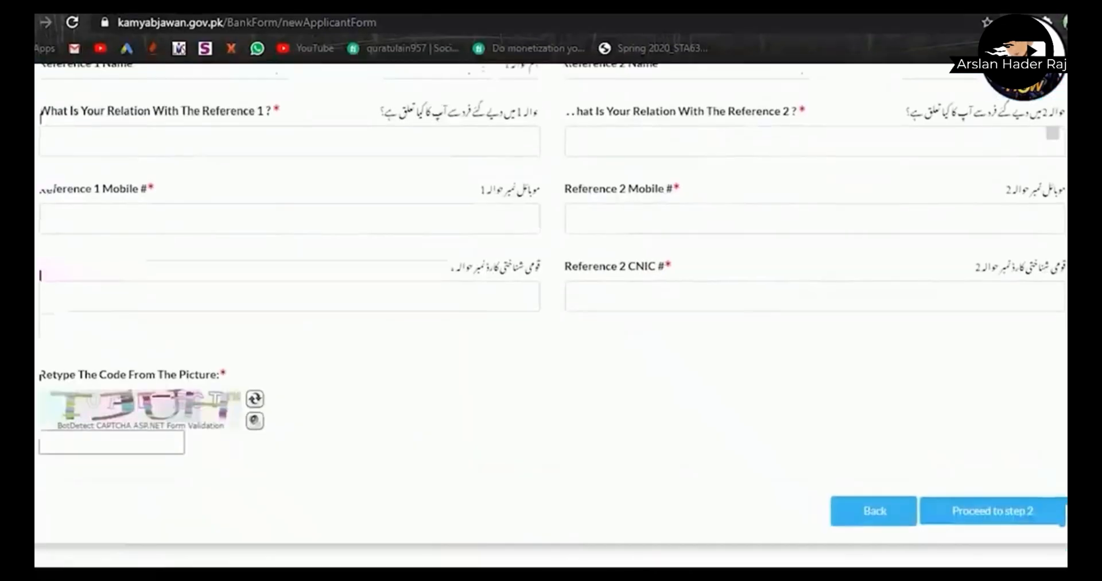
scroll(551, 315, up, 2)
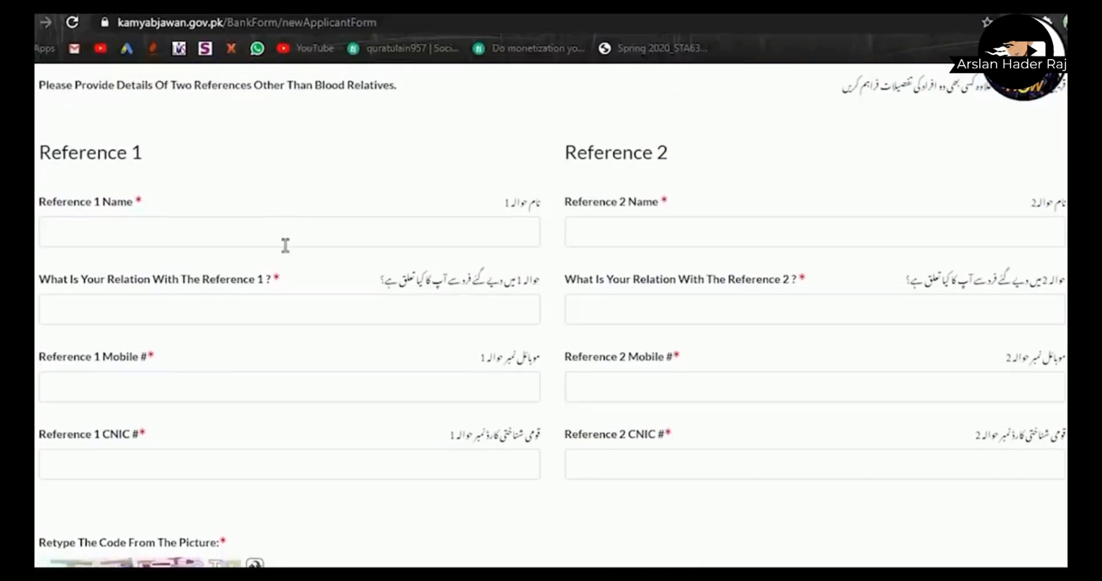
click(286, 243)
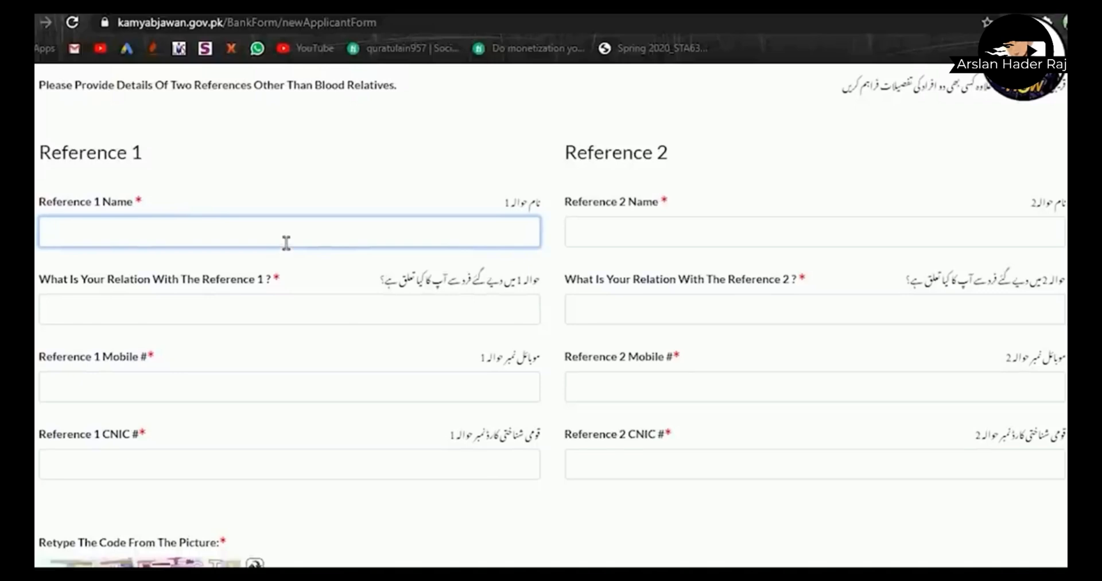
text(sa)
key(BackSpace)
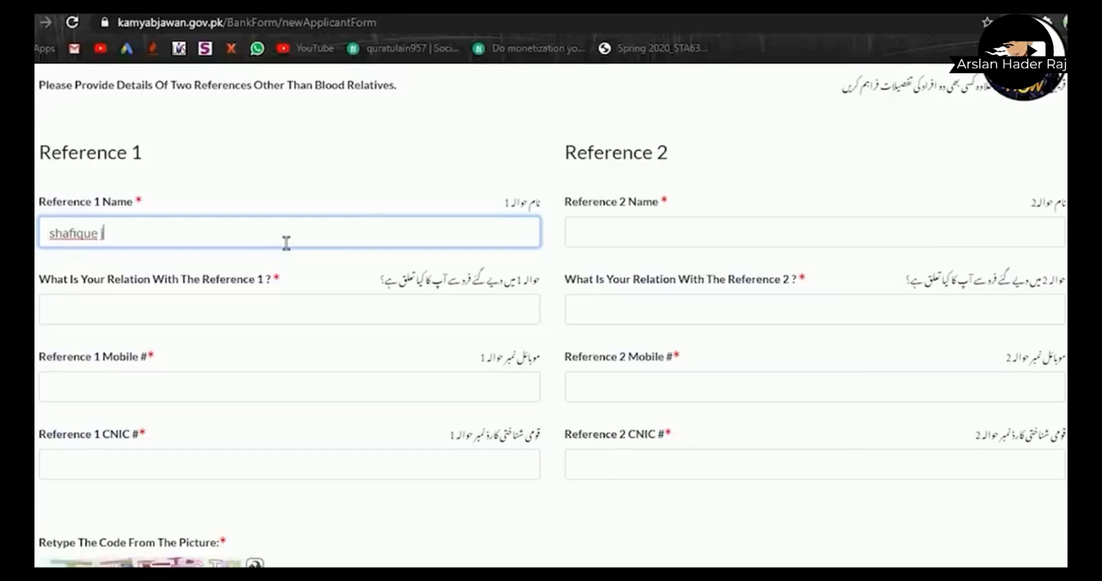
- Set Reference 1's relation to 'brother' and begin entering their mobile number
click(158, 320)
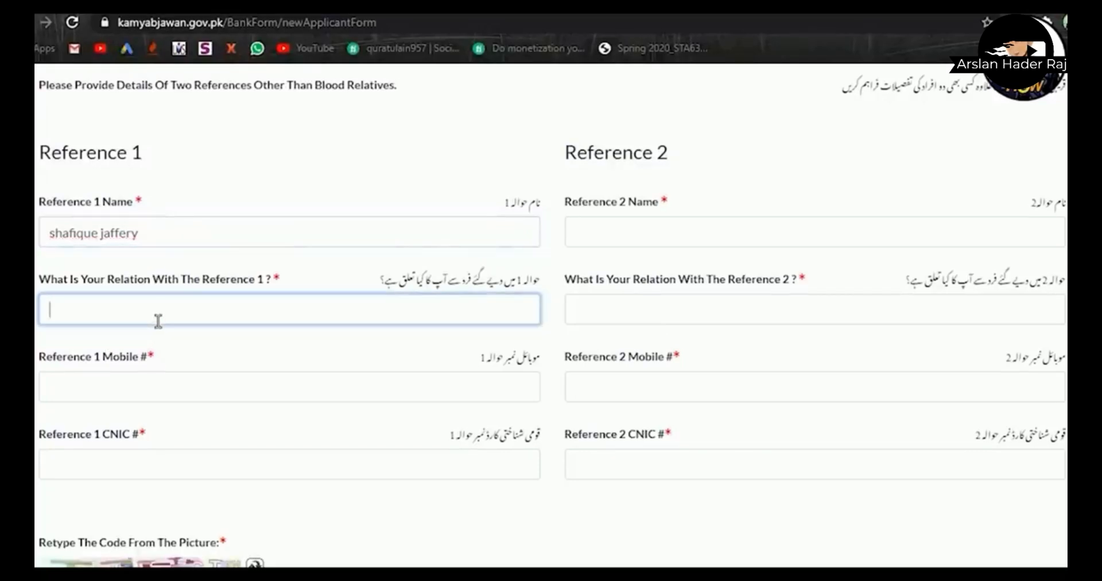
text(friend)
key(BackSpace)
key(BackSpace)
key(BackSpace)
key(BackSpace)
key(BackSpace)
key(BackSpace)
text(broth)
click(137, 397)
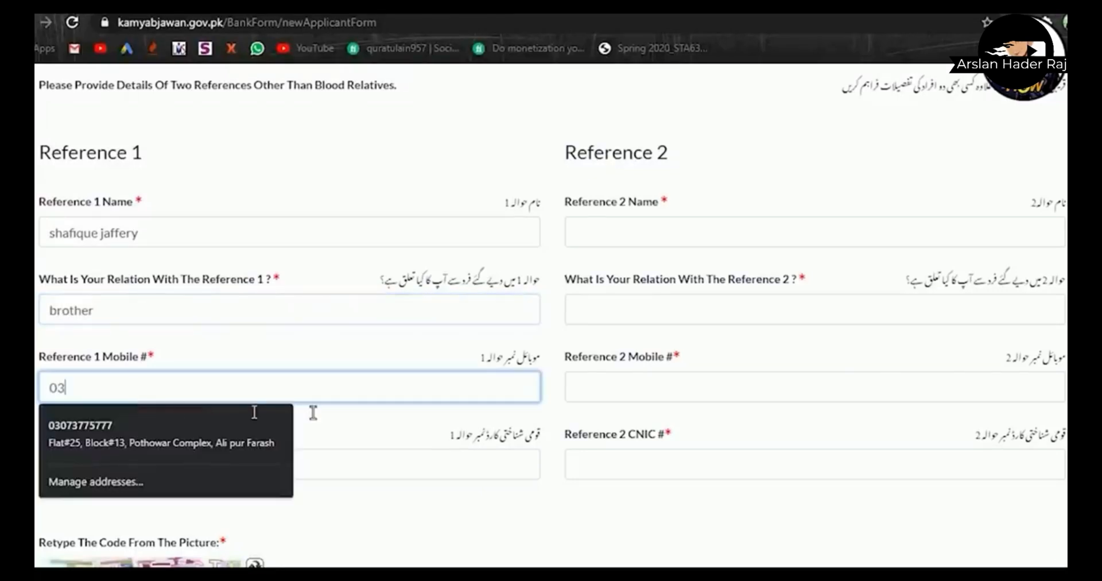
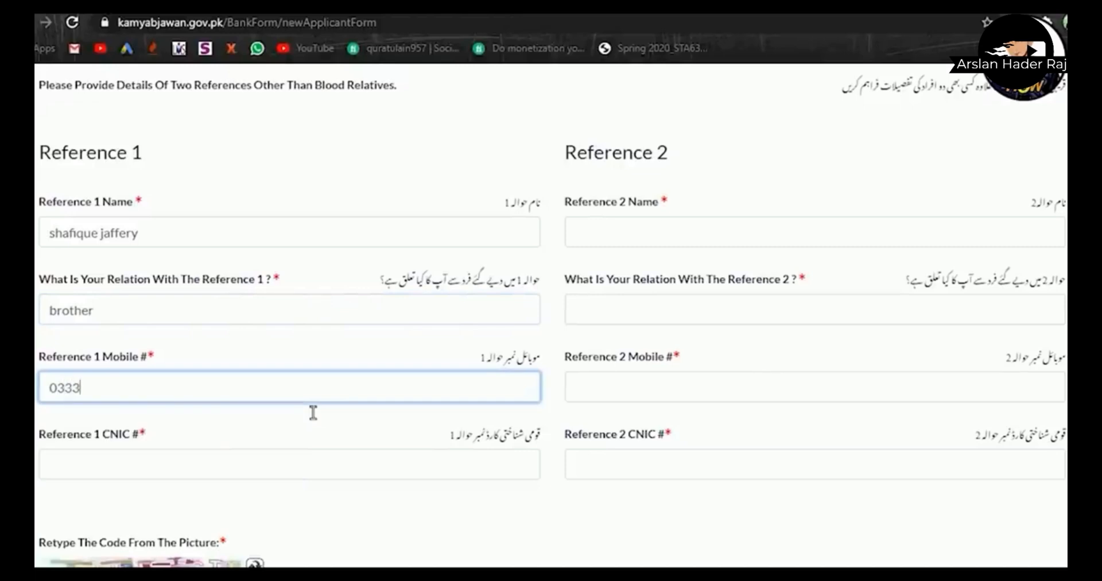
key(alt+Tab)
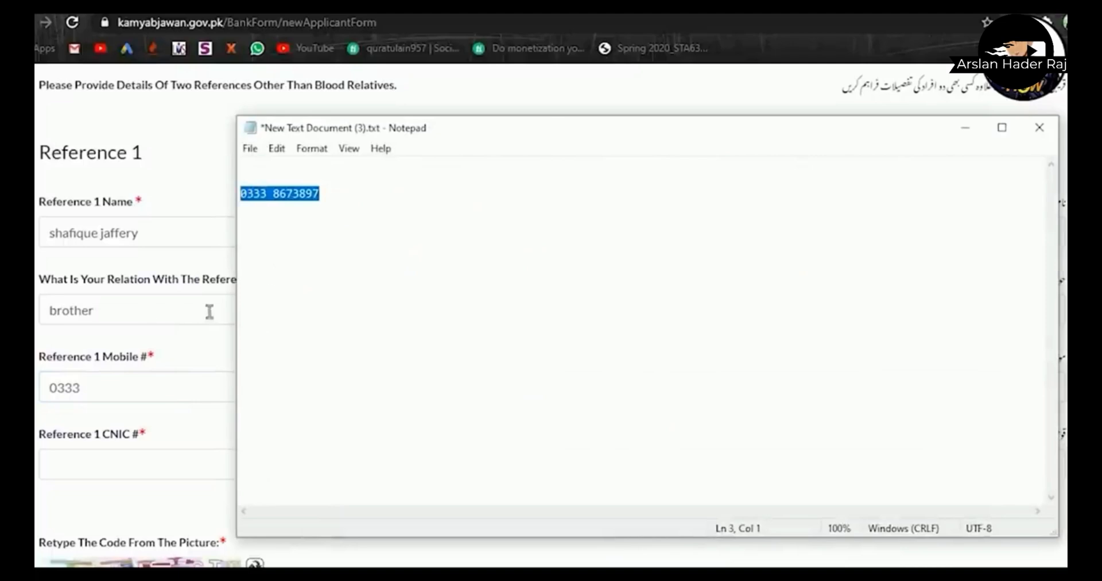
- Finish Reference 1's mobile number, checking the digits against the Notepad note
click(146, 412)
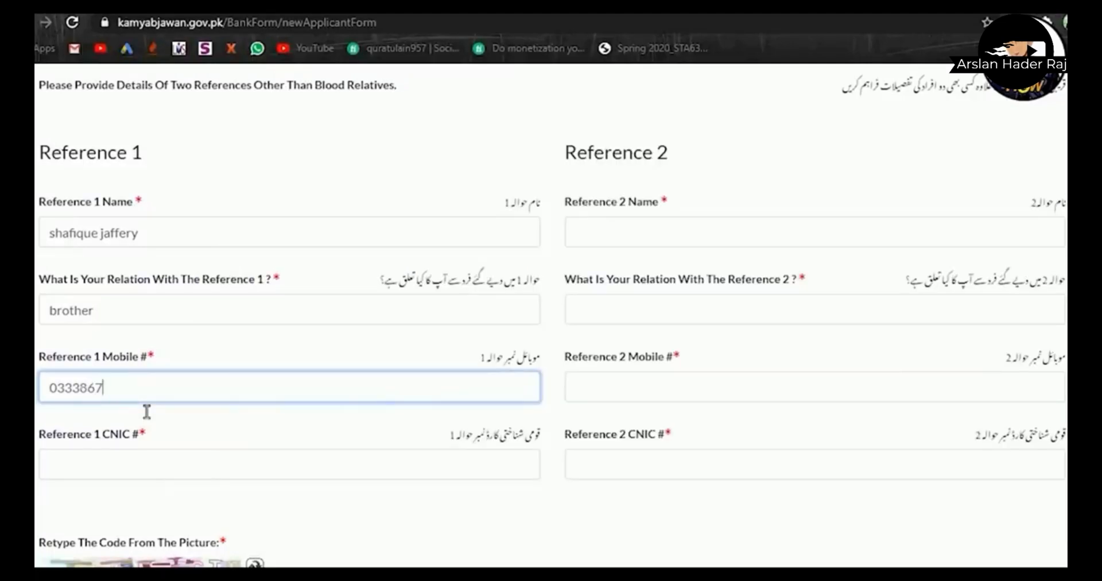
key(alt+Tab)
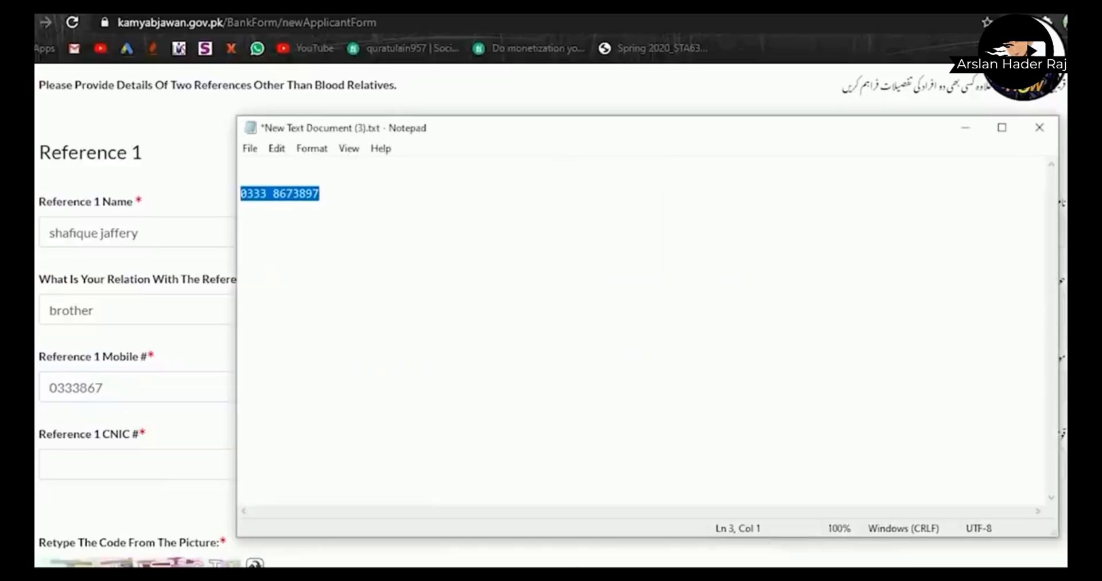
key(alt+Tab)
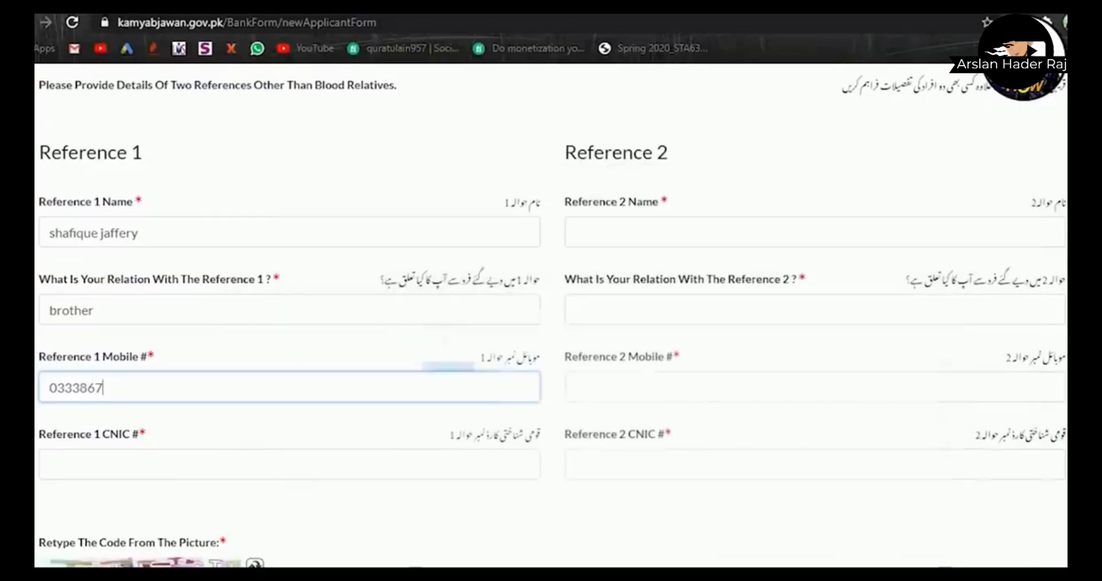
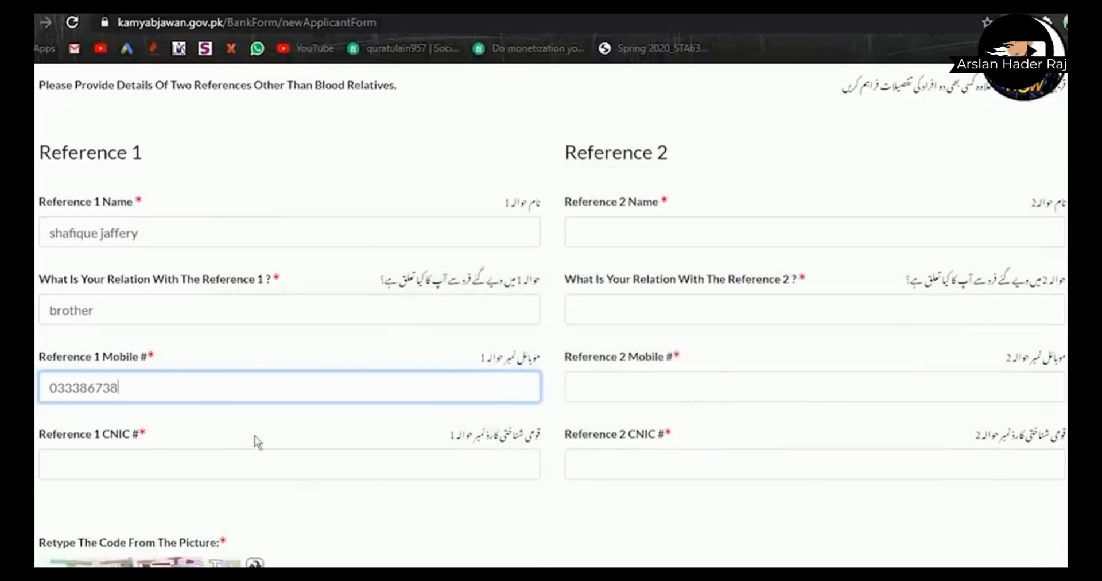
scroll(257, 442, down, 1)
scroll(257, 442, down, 1)
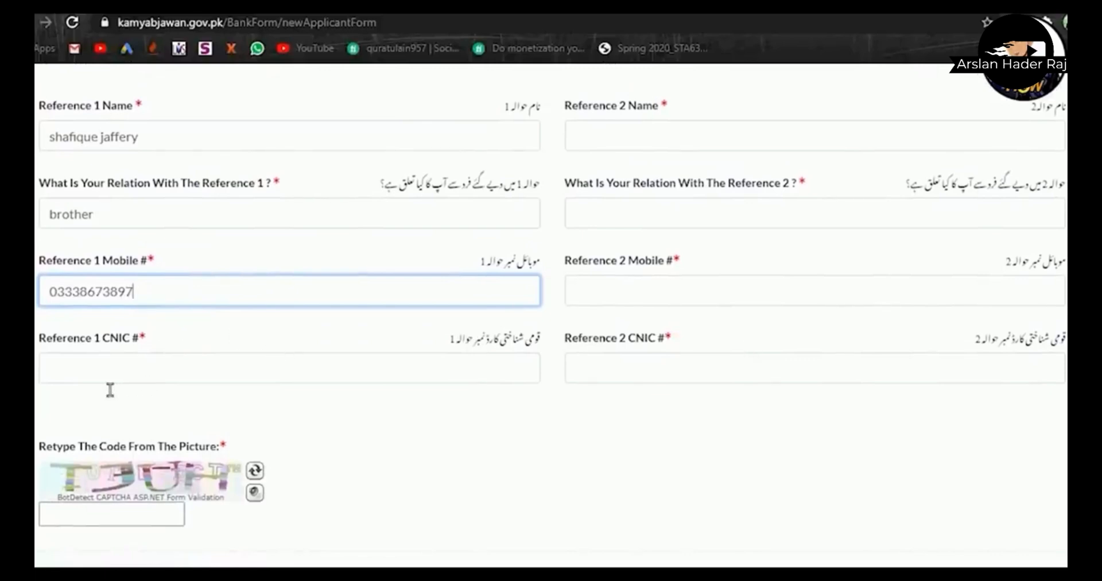
- Enter Reference 1's CNIC number in dashed format
click(145, 394)
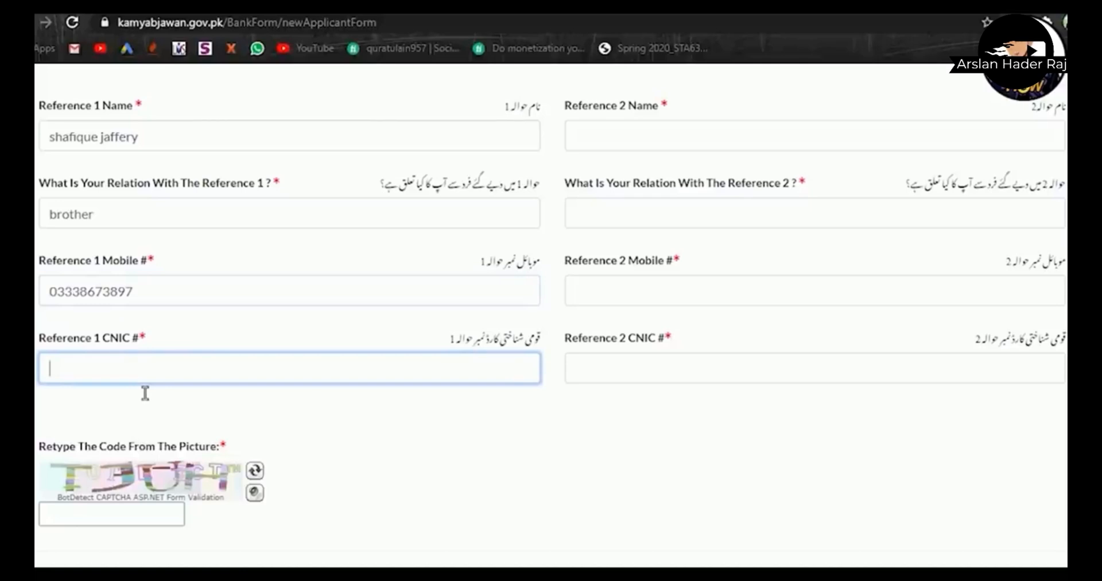
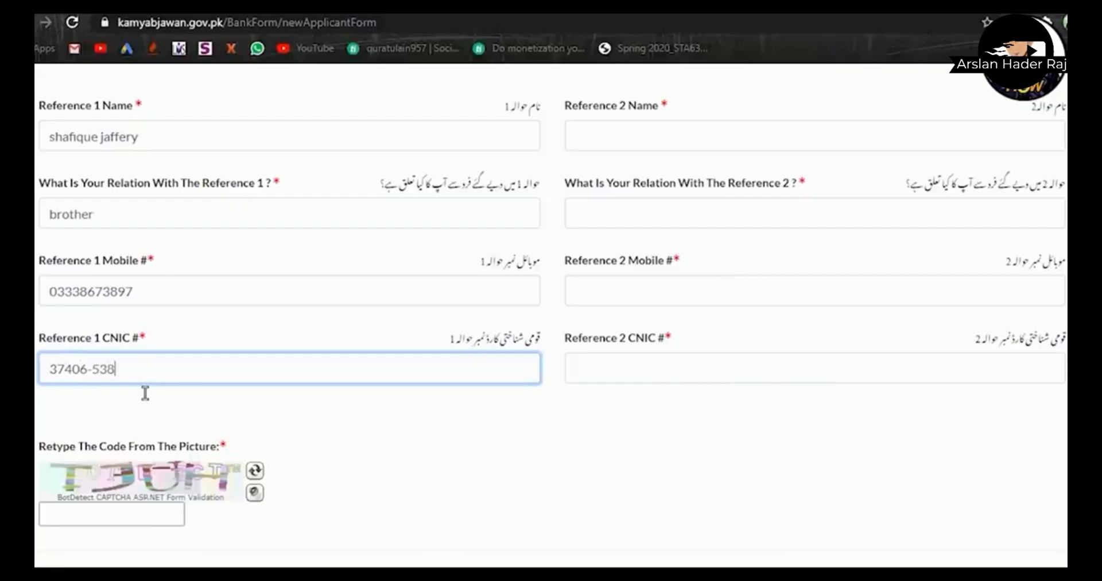
scroll(89, 421, down, 2)
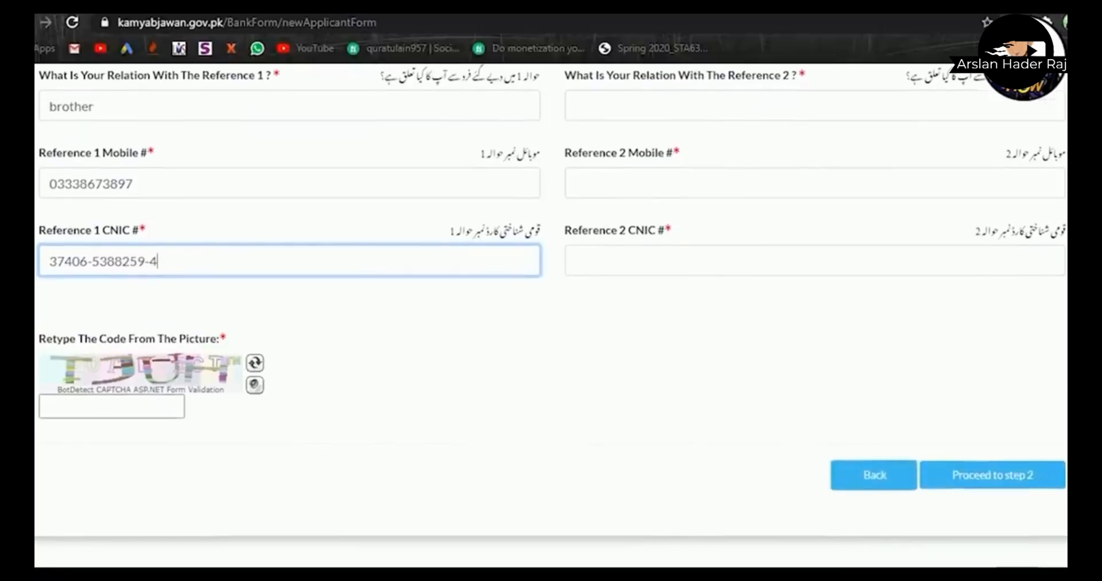
- Type the picture captcha code under Reference 1's details and submit the references to step 2
click(89, 416)
text(T)
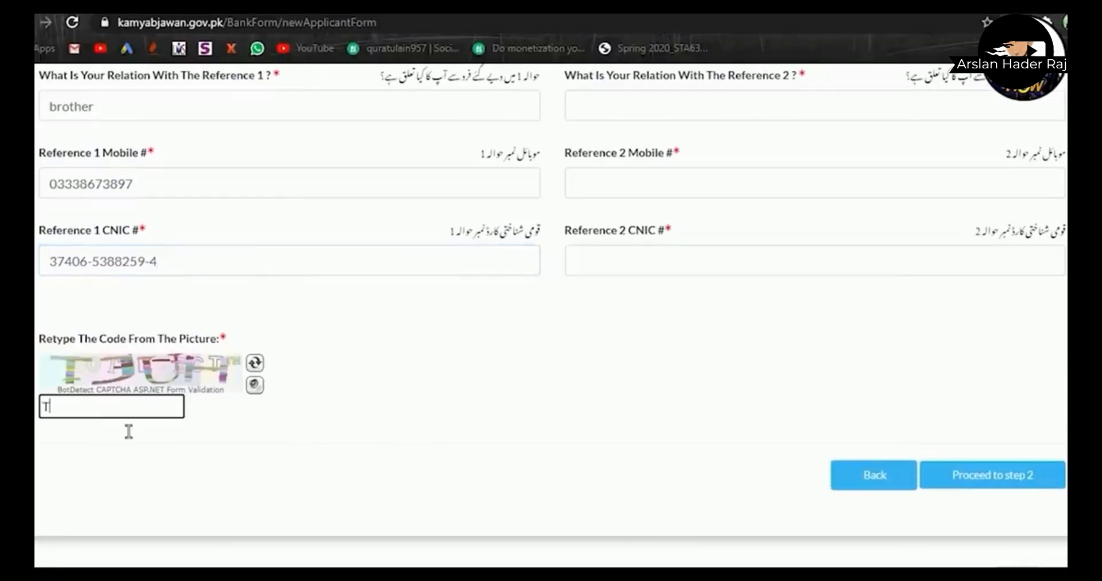
text(JUH)
scroll(1022, 345, up, 5)
scroll(1057, 307, down, 4)
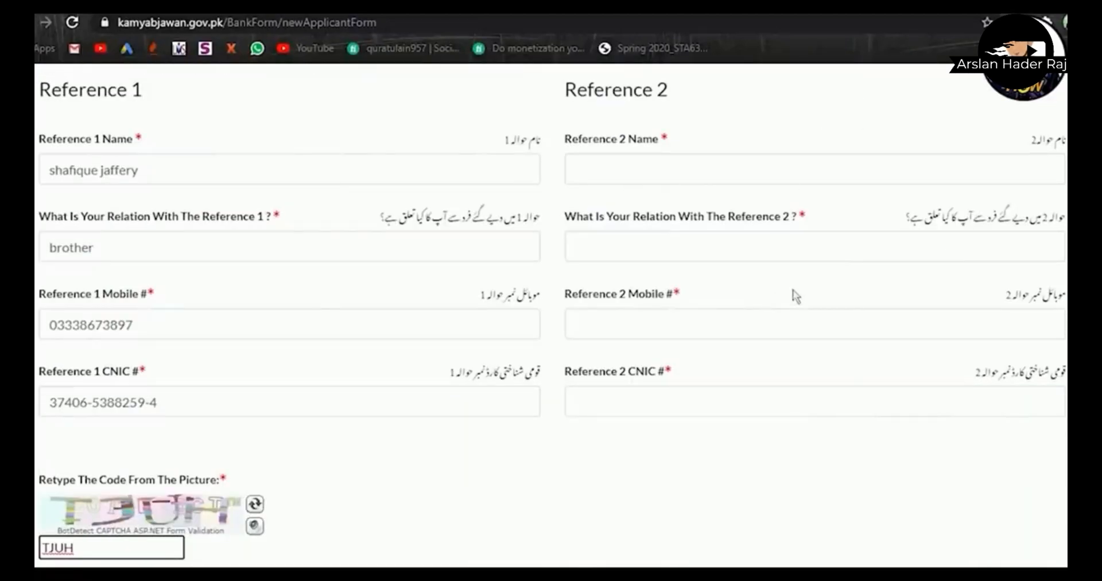
scroll(795, 296, down, 5)
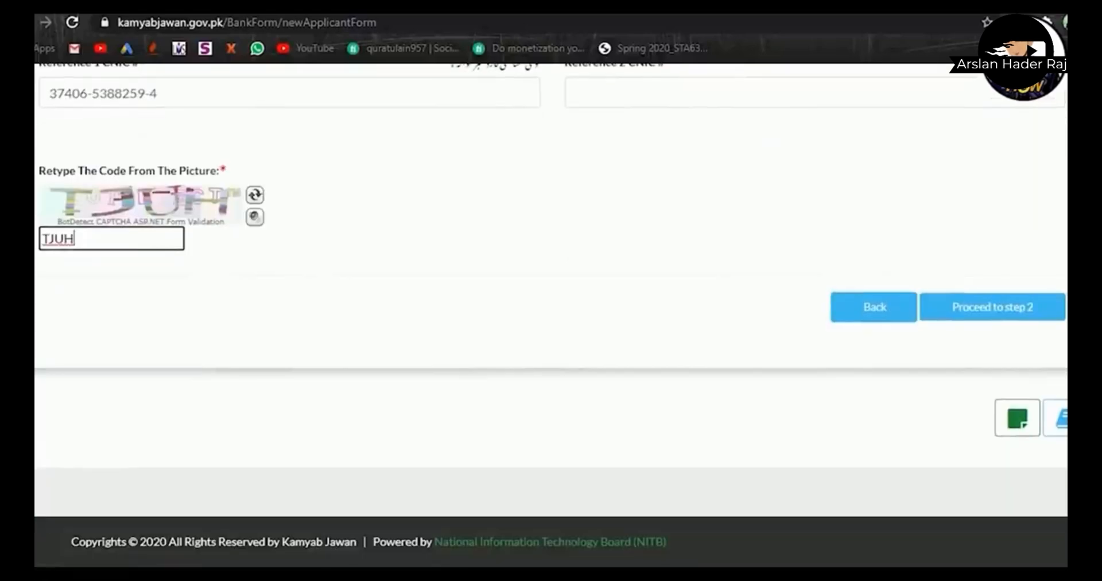
click(951, 306)
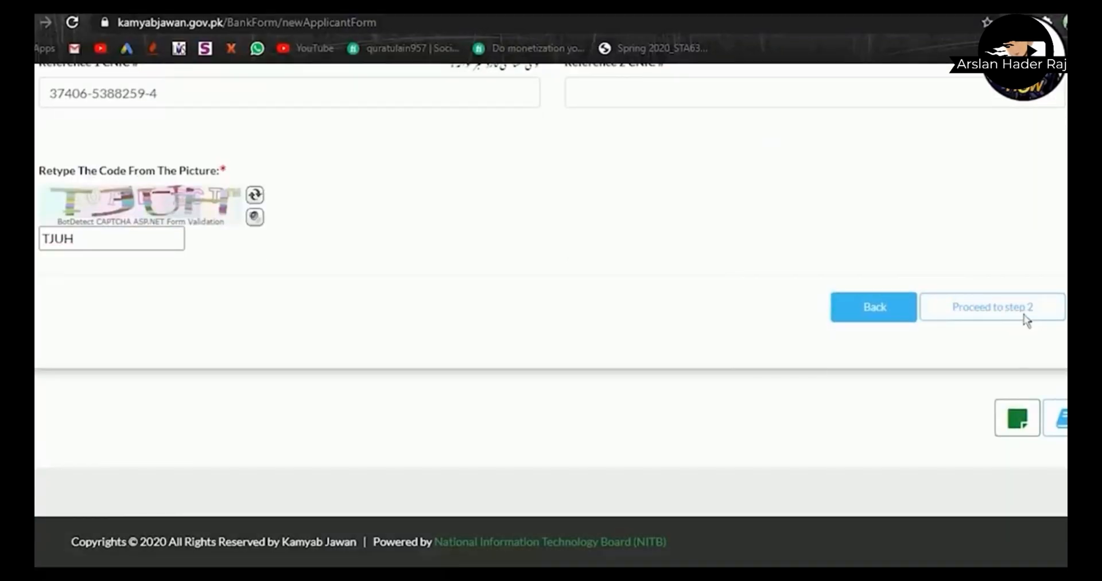